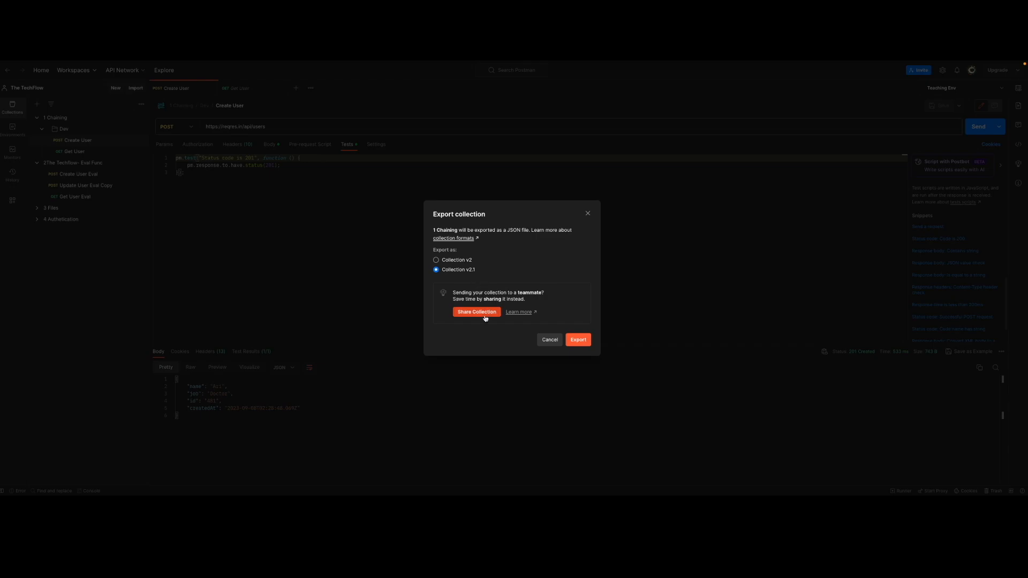
# Export the 1 Chaining collection in the v2.1 format to the Desktop as test.json, replacing the existing file
pyautogui.click(580, 343)
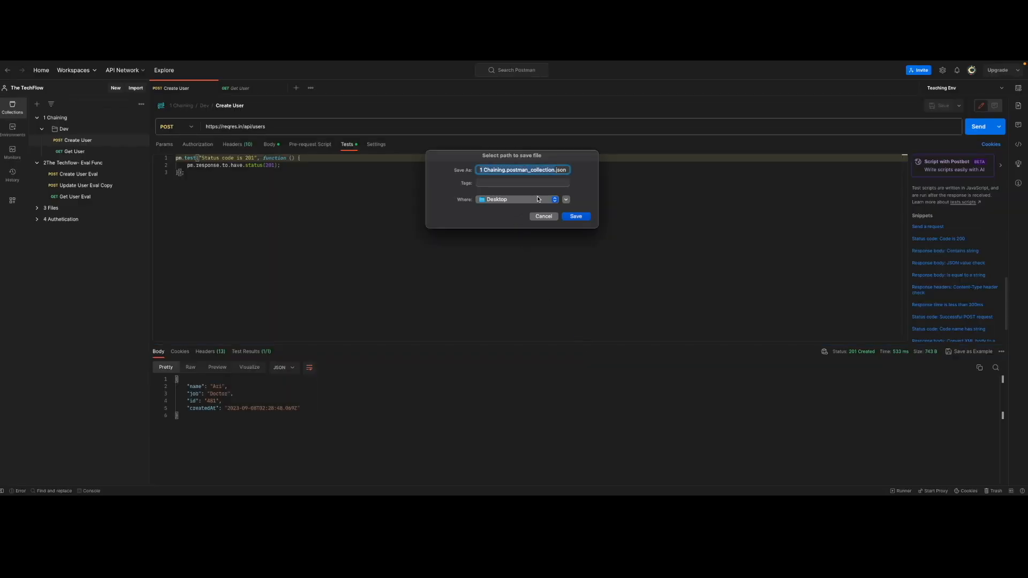
pyautogui.write('test')
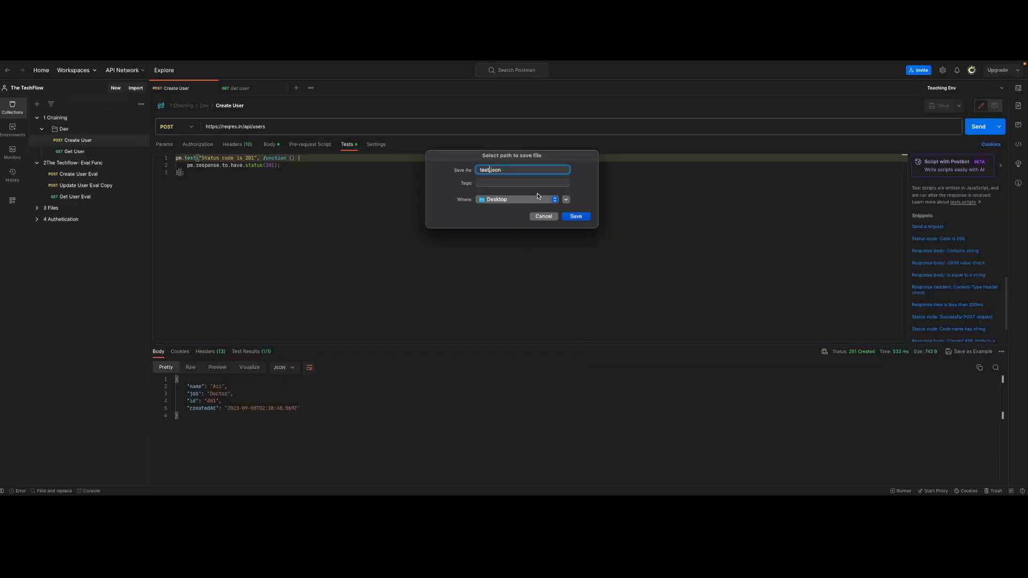
pyautogui.click(576, 217)
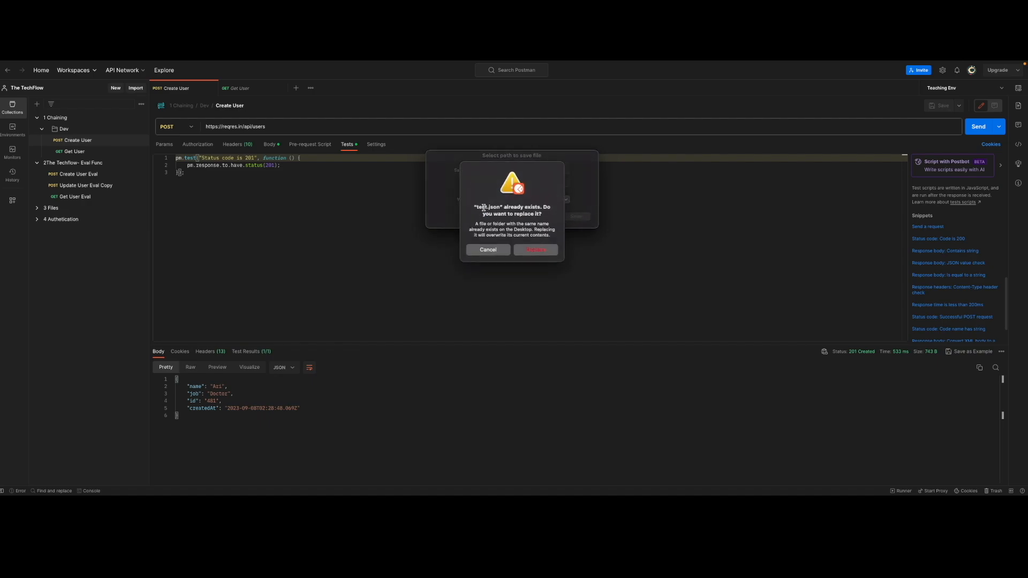
pyautogui.click(535, 252)
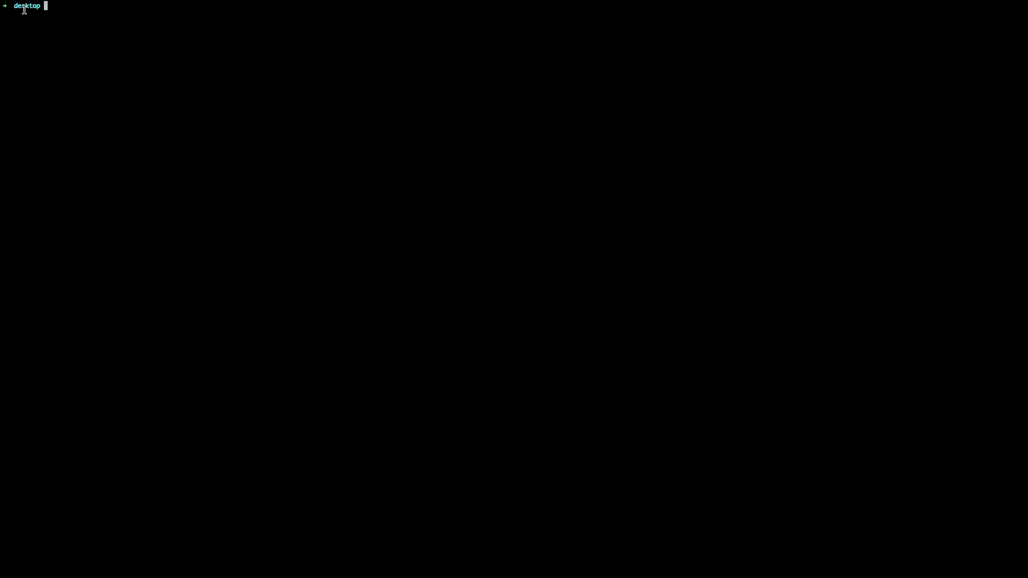
# Switch to the terminal, run "newman run test.json" in the desktop folder and review the Create User and Get User output
pyautogui.write('newman run test.json')
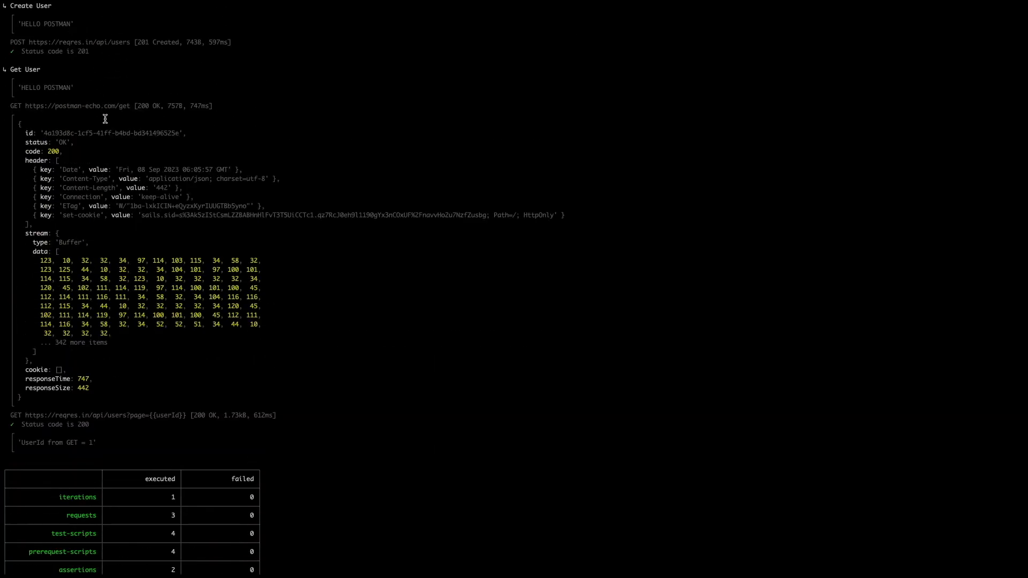
pyautogui.scroll(3, 105, 118)
pyautogui.moveTo(3, 42); pyautogui.dragTo(34, 42)
pyautogui.doubleClick(15, 61)
pyautogui.moveTo(14, 69); pyautogui.dragTo(53, 69)
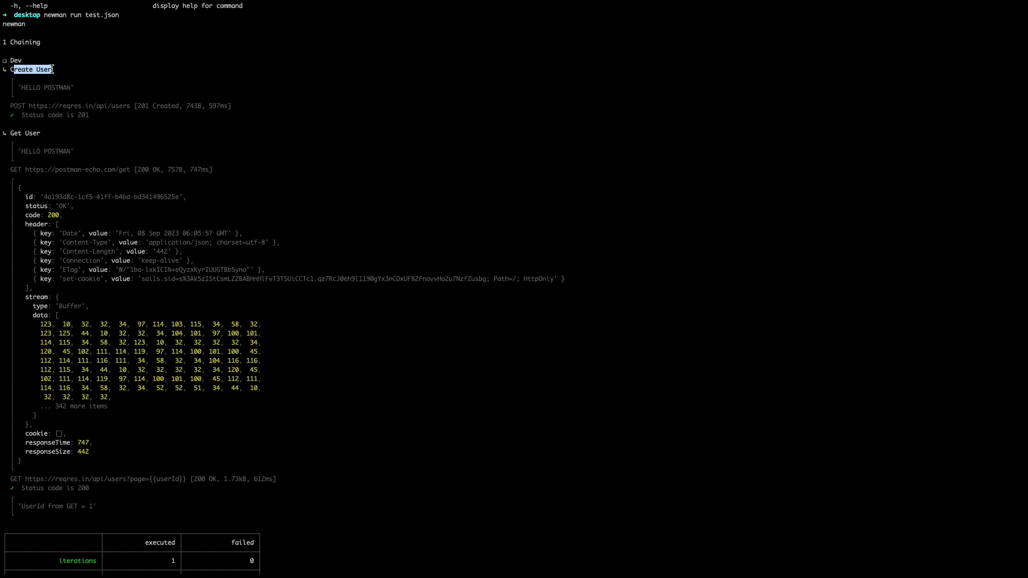
pyautogui.moveTo(74, 115); pyautogui.dragTo(83, 118)
pyautogui.moveTo(10, 134); pyautogui.dragTo(47, 134)
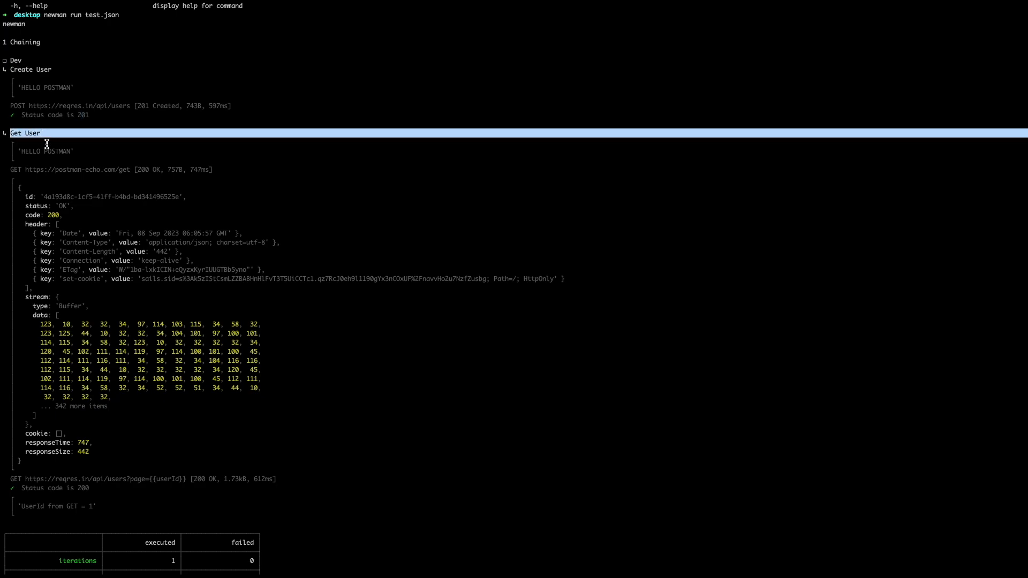
pyautogui.click(47, 142)
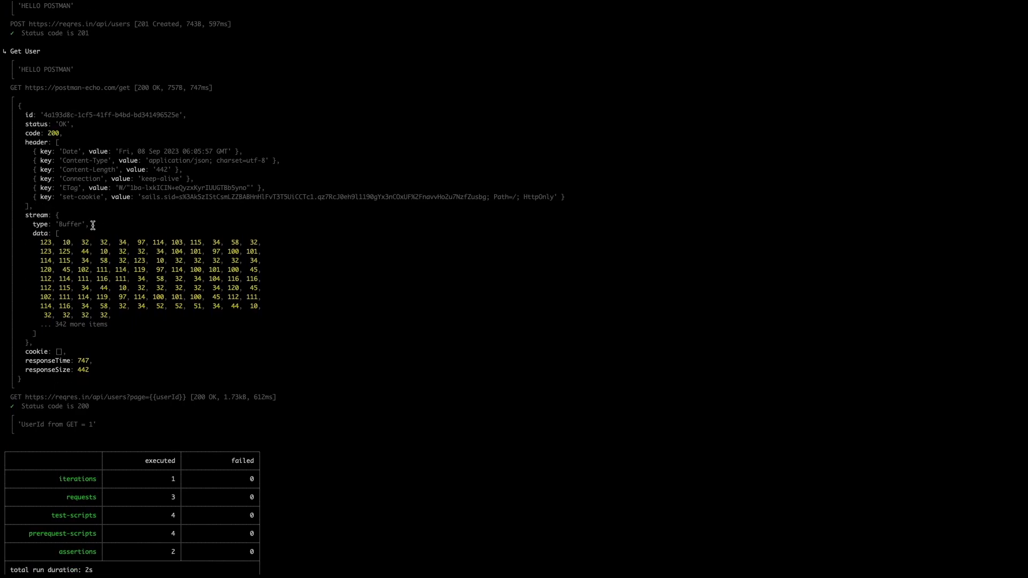
# Clear the terminal output with the clear command
pyautogui.write('clear')
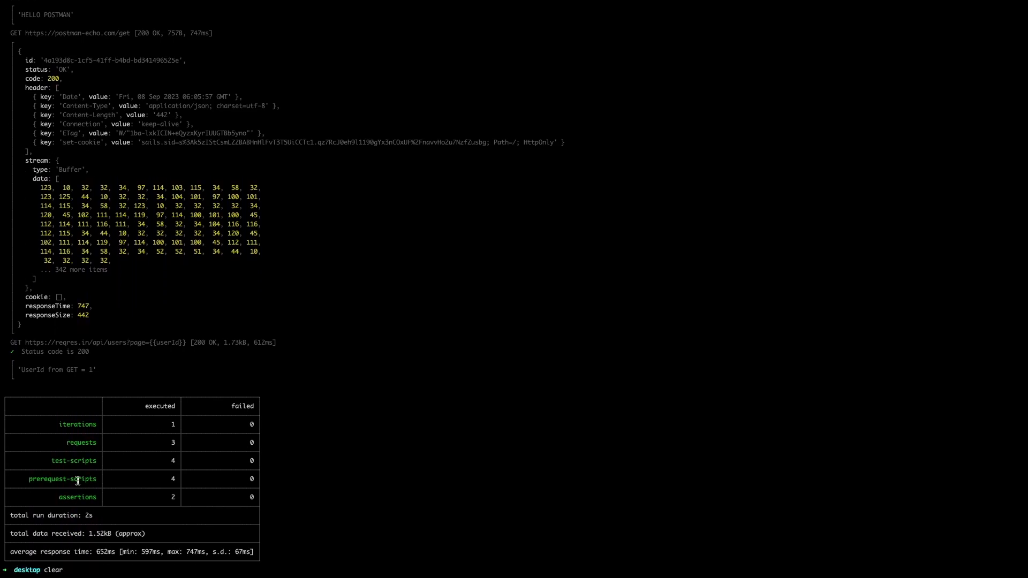
pyautogui.scroll(-1, 169, 486)
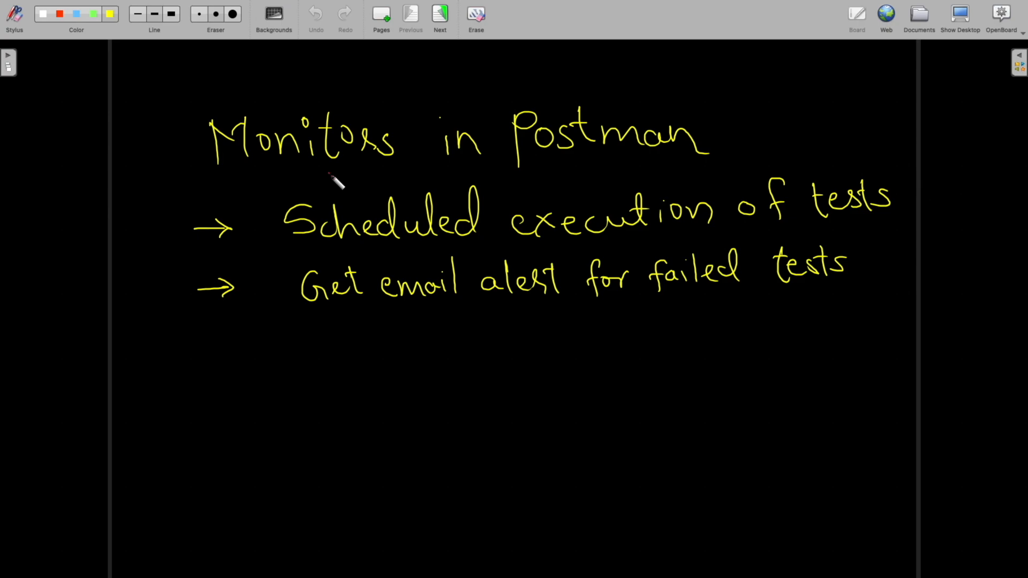
# Switch to OpenBoard, handwrite "Track health of API" below the notes on Postman monitors and underline it
pyautogui.moveTo(214, 187); pyautogui.dragTo(273, 182)
pyautogui.moveTo(321, 245)
pyautogui.mouseDown()
pyautogui.moveTo(332, 236)
pyautogui.moveTo(452, 241)
pyautogui.mouseUp()
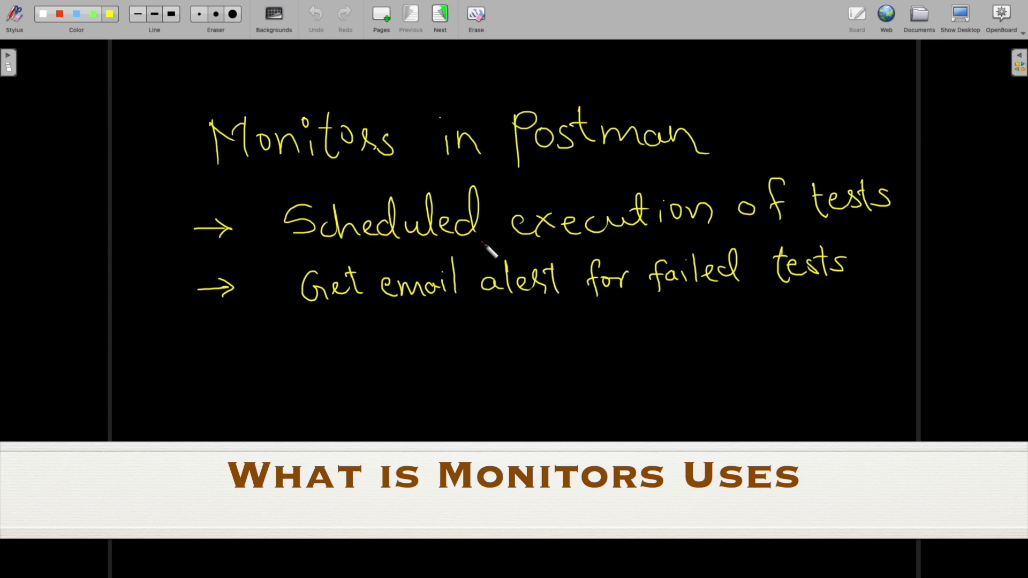
pyautogui.moveTo(302, 252); pyautogui.dragTo(304, 246)
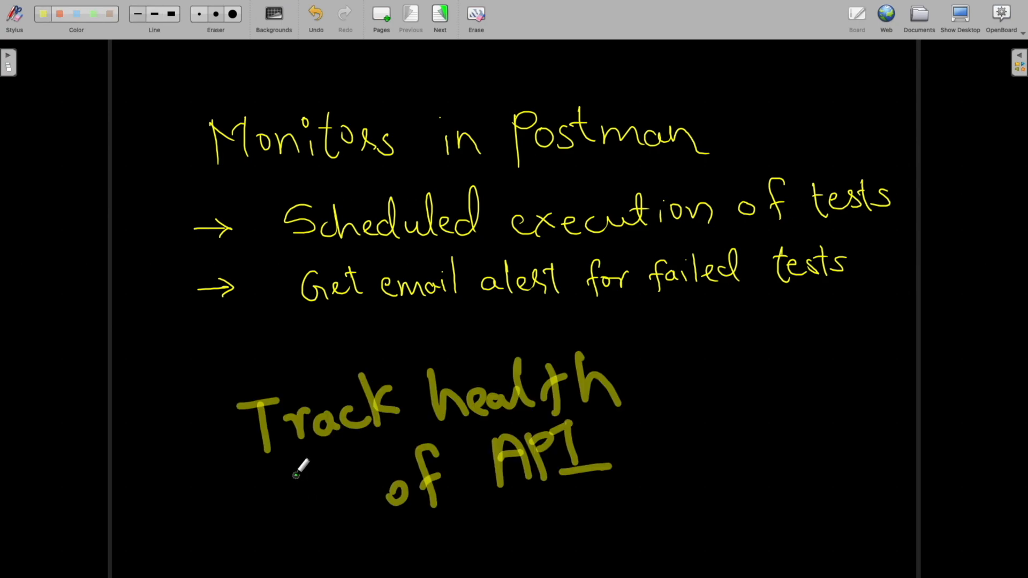
pyautogui.moveTo(280, 485); pyautogui.dragTo(375, 454)
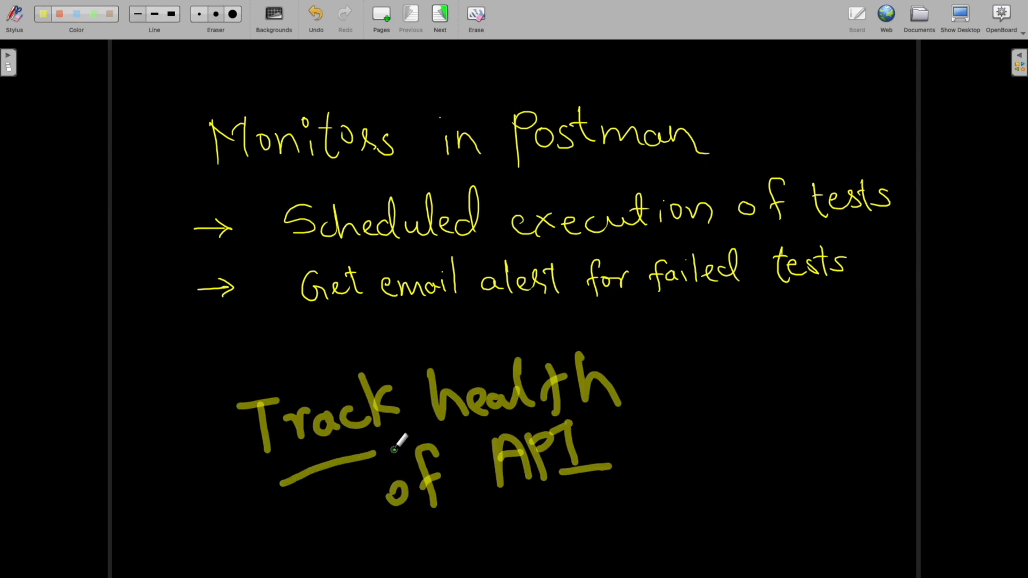
pyautogui.moveTo(453, 437); pyautogui.dragTo(495, 426)
pyautogui.moveTo(427, 538); pyautogui.dragTo(538, 509)
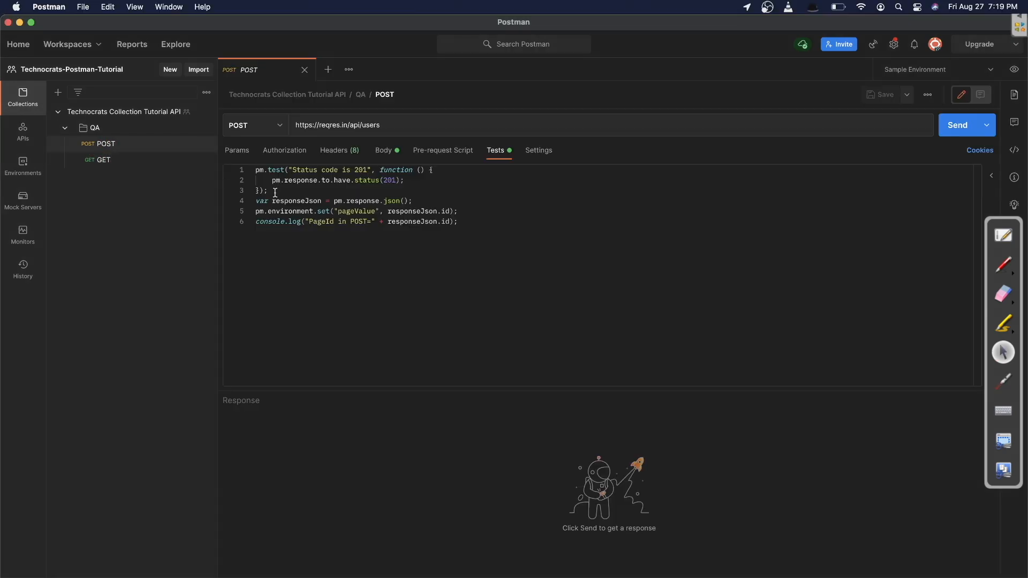
# Switch to Postman, highlight the "Status code is 201" test in the POST request and open the QA folder
pyautogui.moveTo(275, 191); pyautogui.dragTo(255, 170)
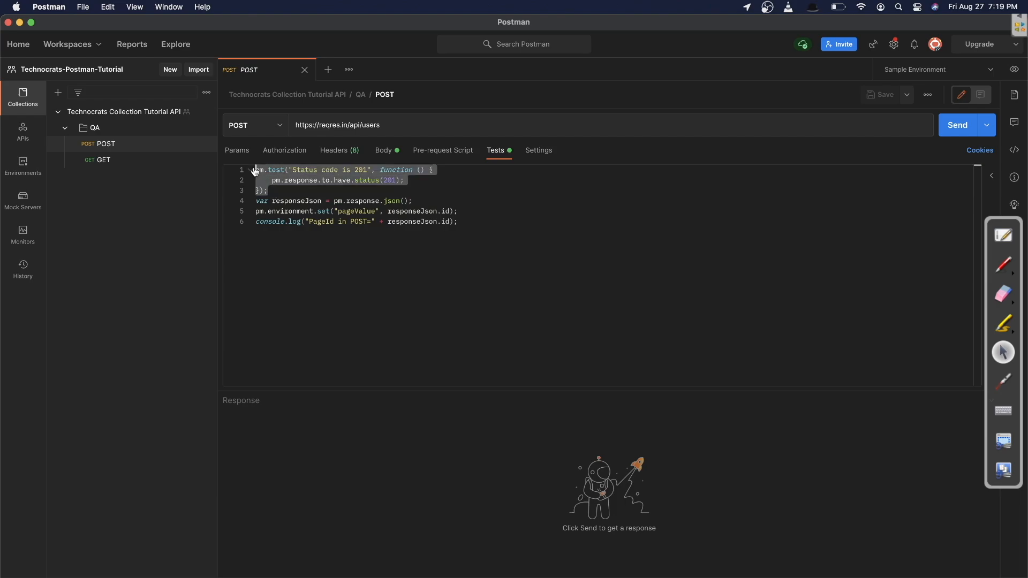
pyautogui.click(110, 170)
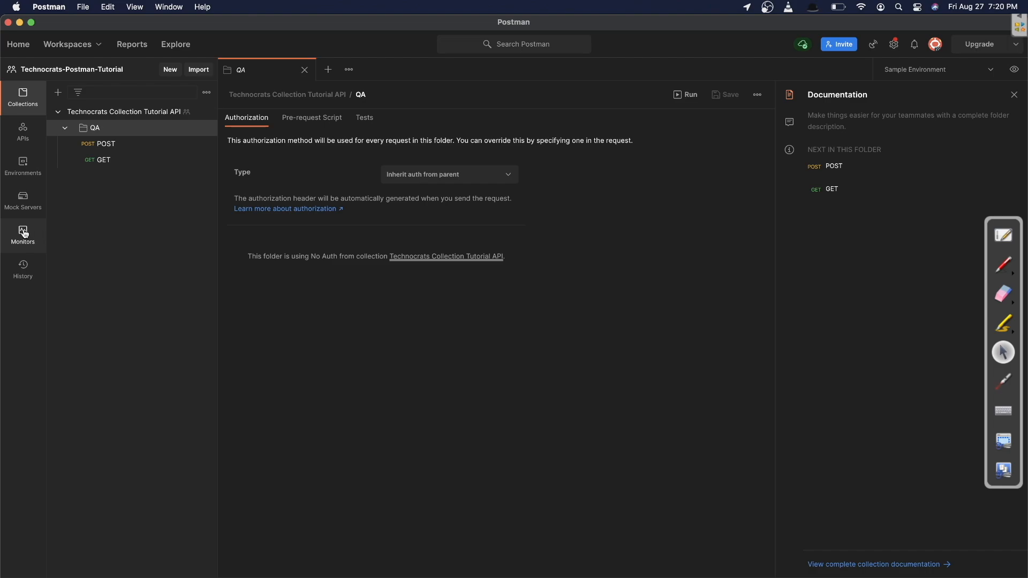
# Start a new monitor named "Sample Monitor" for the Technocrats Collection Tutorial API collection
pyautogui.click(21, 239)
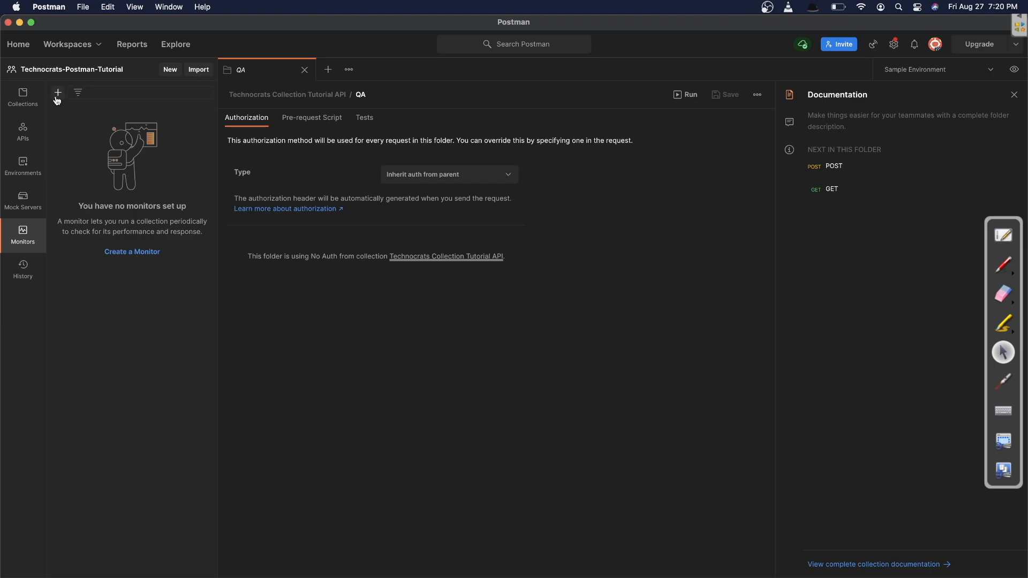
pyautogui.click(128, 252)
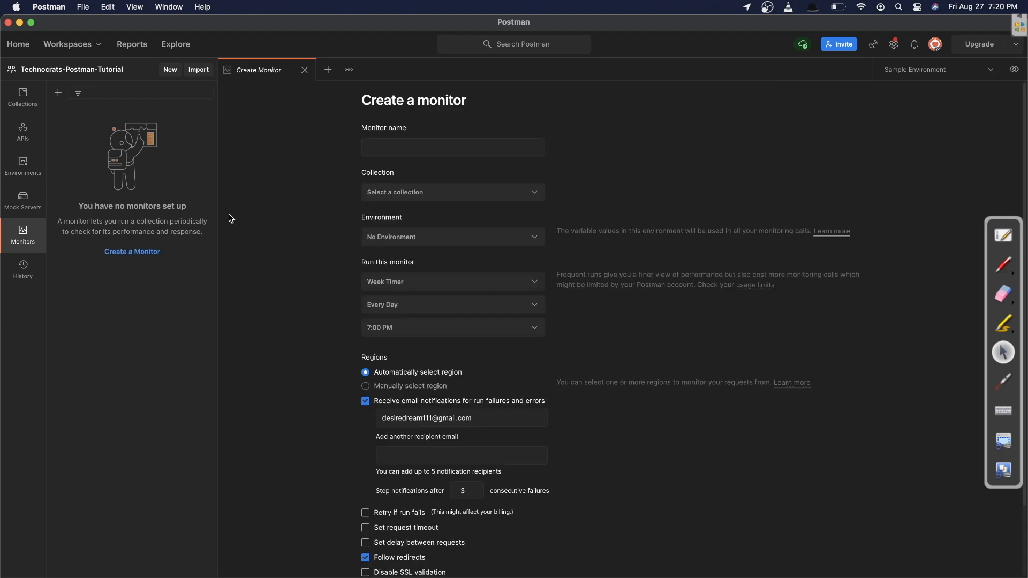
pyautogui.click(397, 141)
pyautogui.write('Sample Monitor')
pyautogui.click(368, 193)
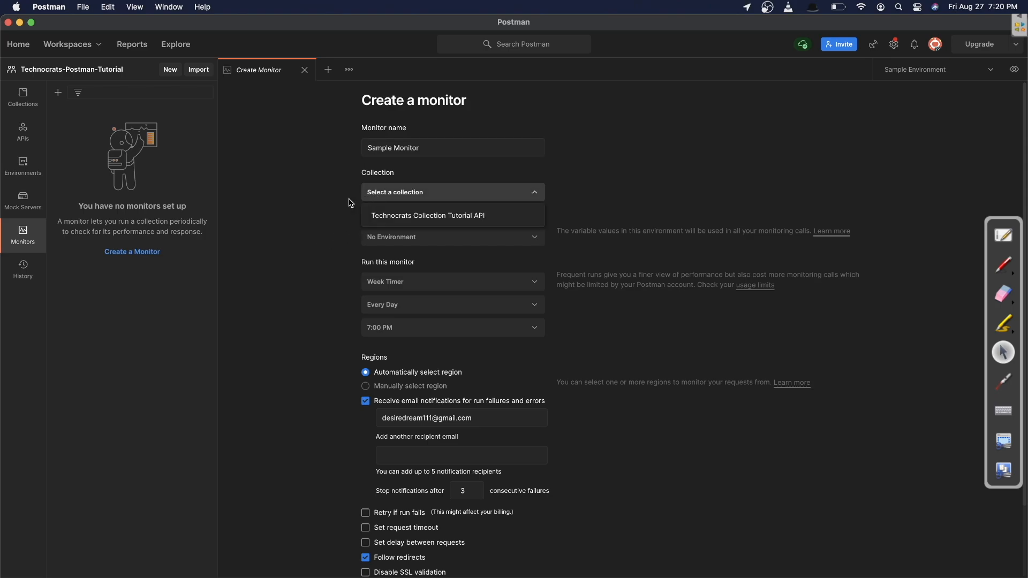
pyautogui.click(440, 215)
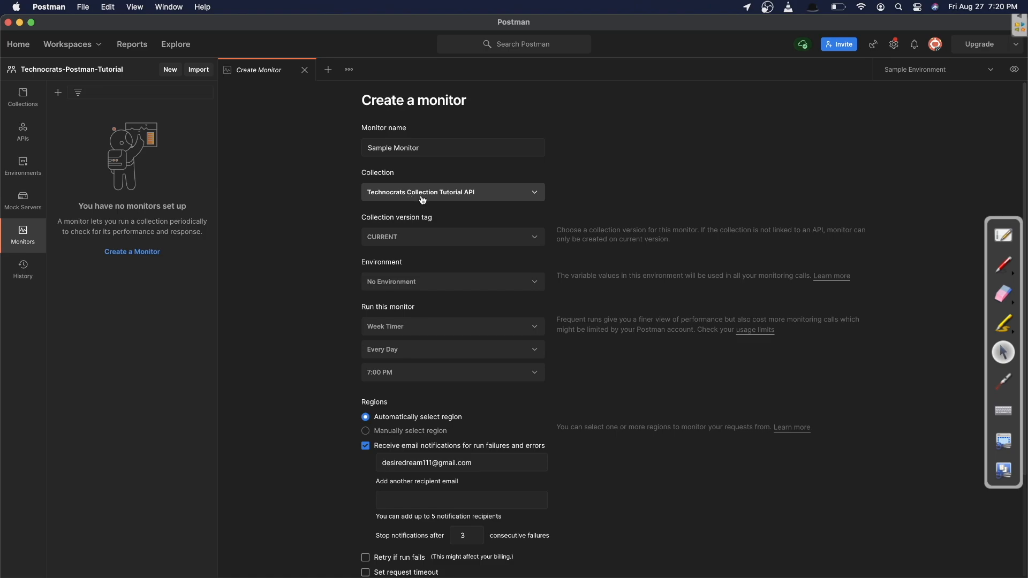
# Choose CURRENT as the monitor's collection version tag and Sample Environment as its environment
pyautogui.click(389, 236)
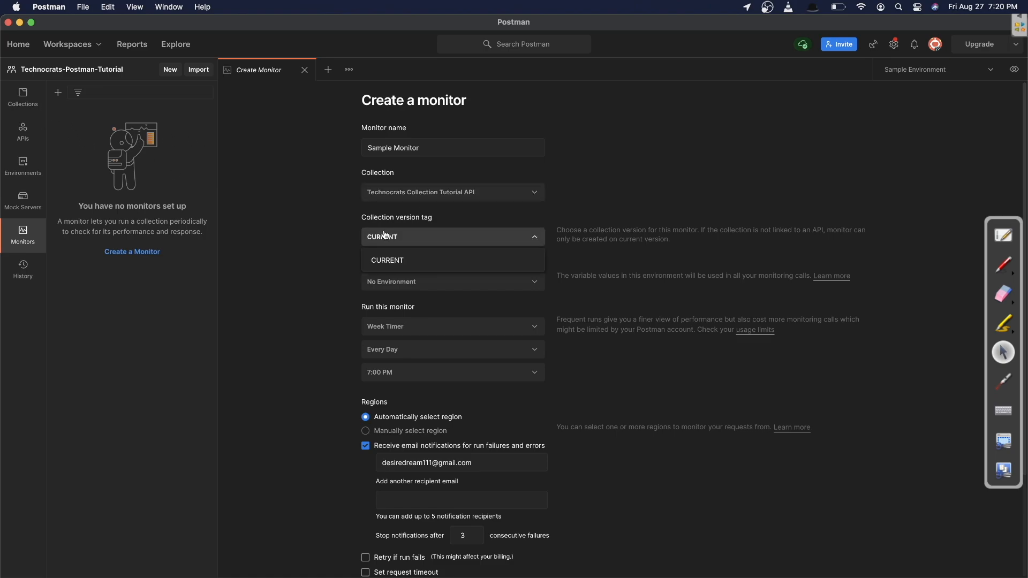
pyautogui.click(398, 262)
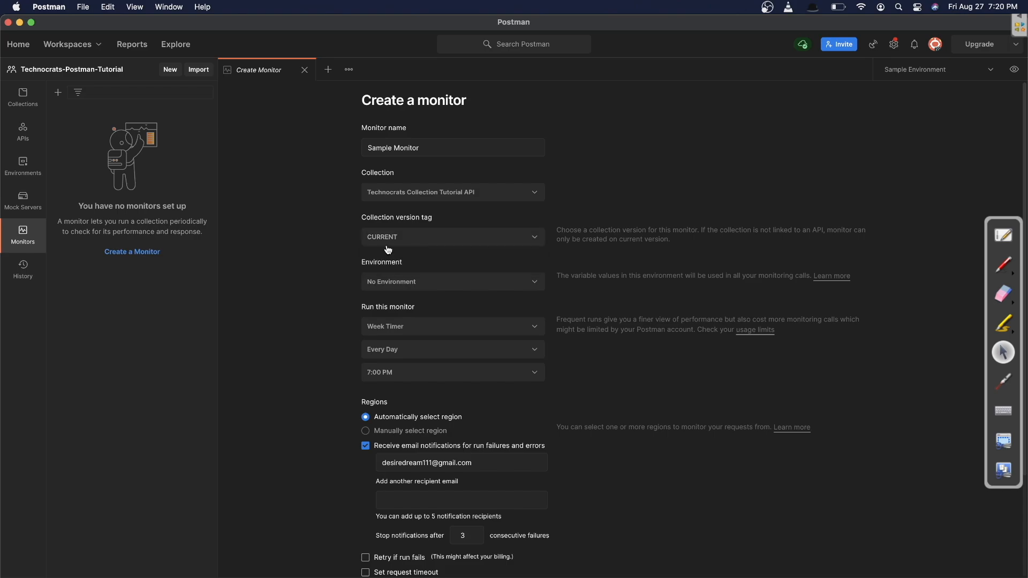
pyautogui.click(393, 237)
pyautogui.click(301, 270)
pyautogui.click(378, 287)
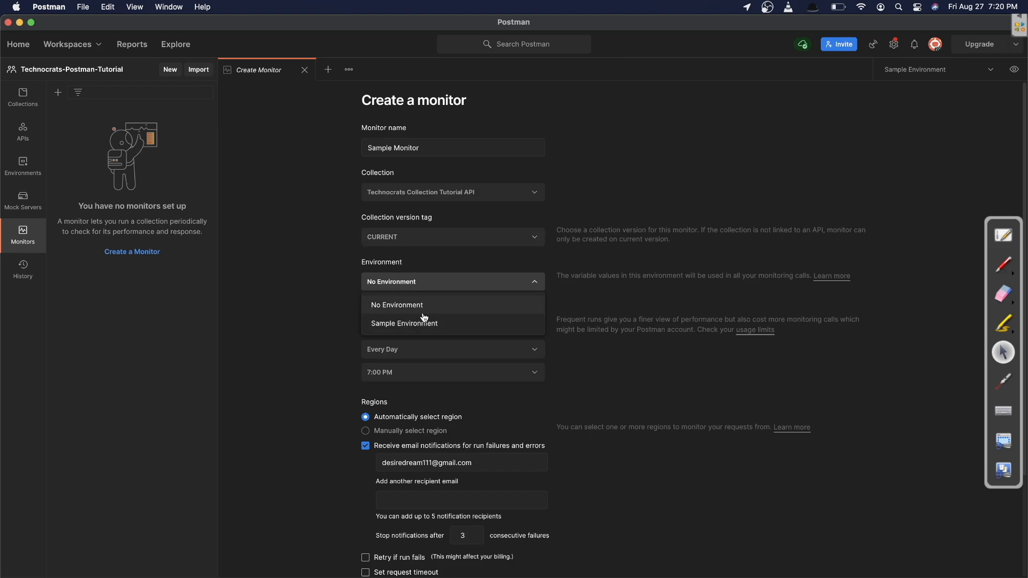
pyautogui.click(409, 323)
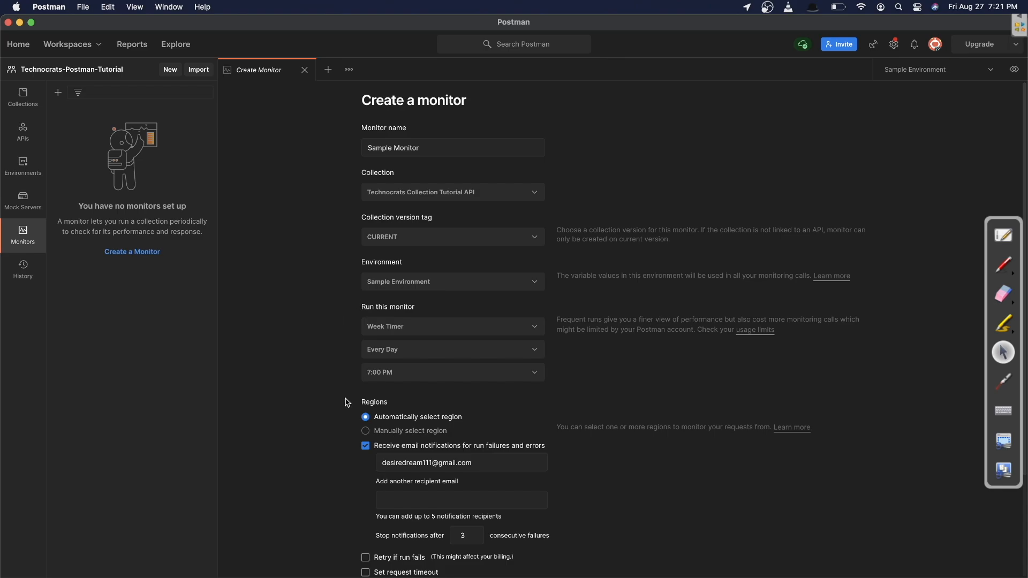
# Schedule the monitor with the Hour Timer to run every hour
pyautogui.click(408, 331)
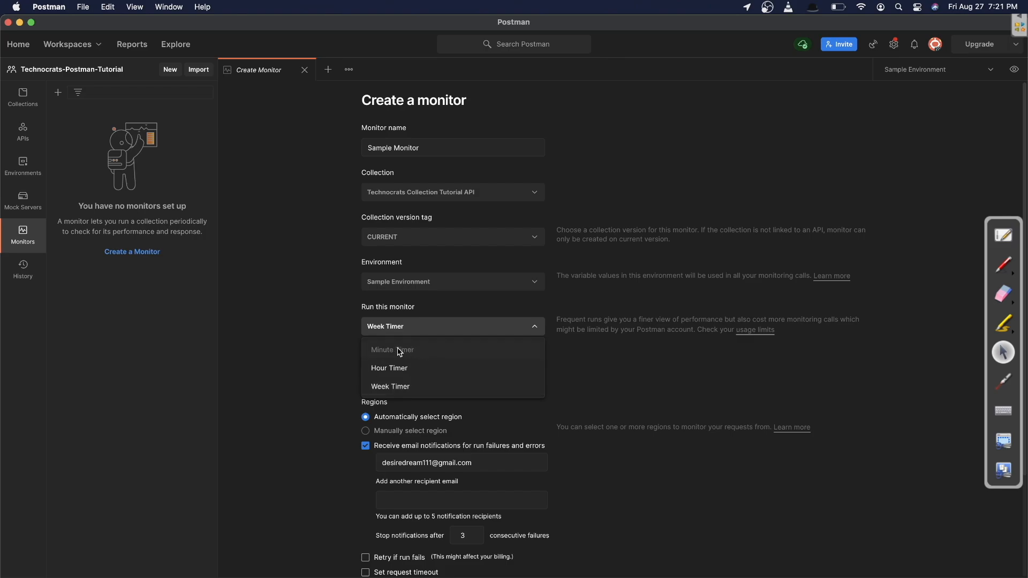
pyautogui.moveTo(390, 358)
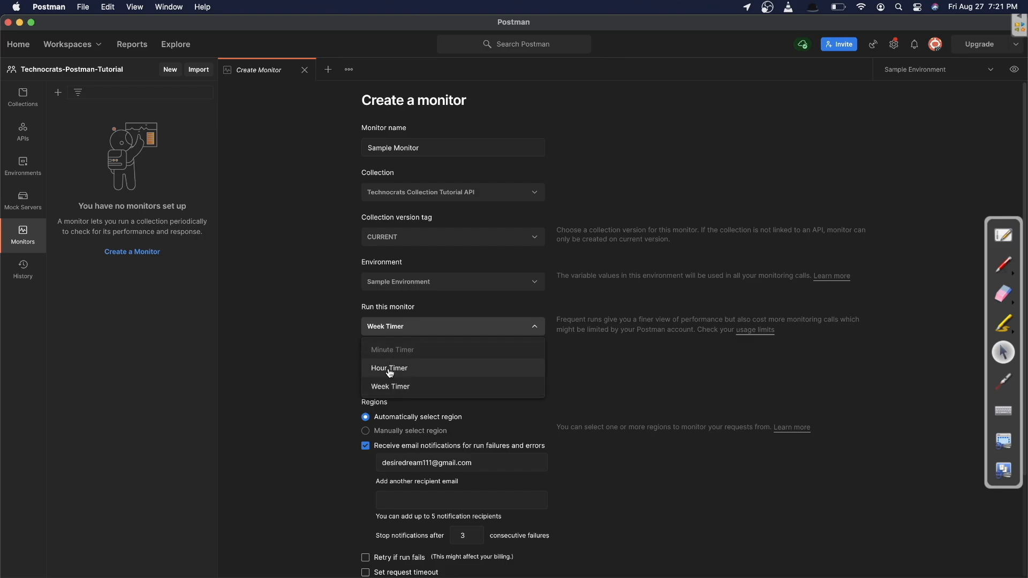
pyautogui.click(390, 368)
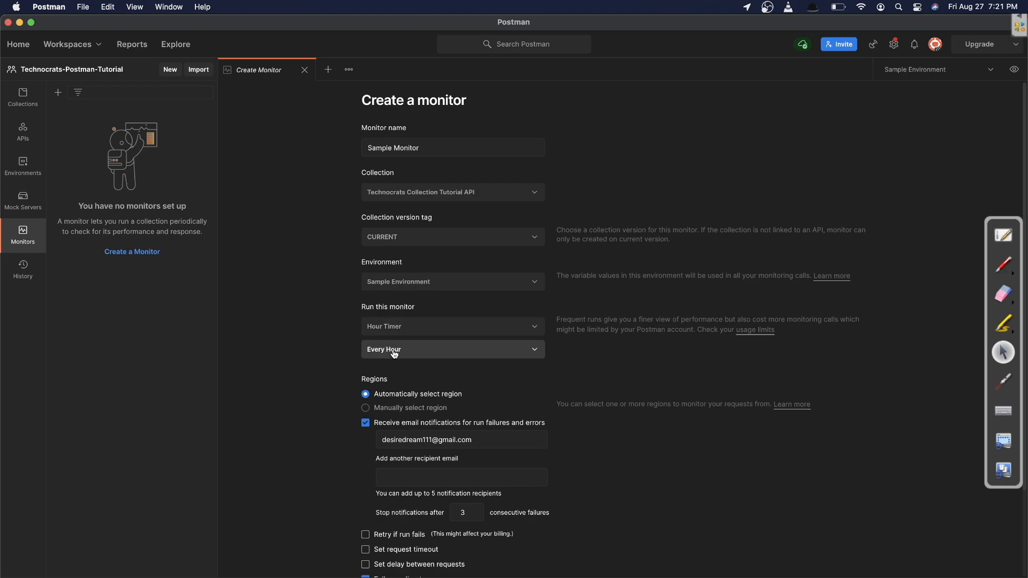
pyautogui.click(394, 351)
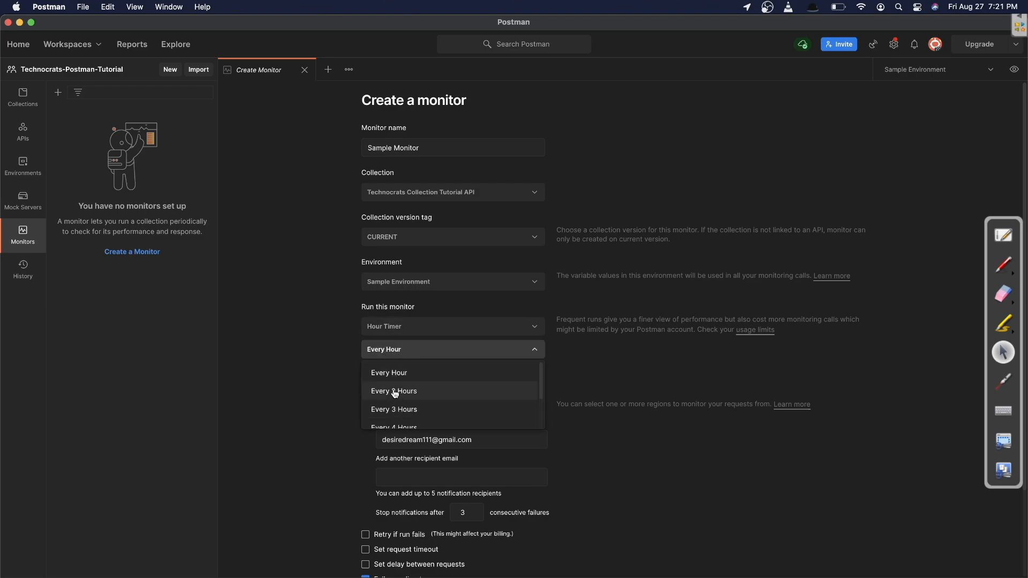
pyautogui.click(388, 375)
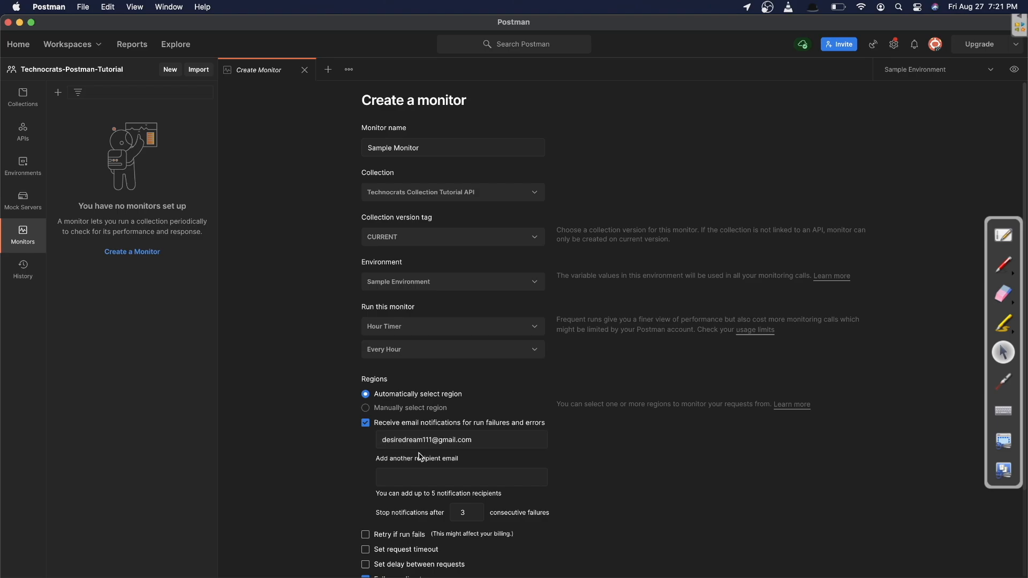
# Review the monitor's notification recipient, failure limit and retry options, and create the monitor
pyautogui.moveTo(427, 492); pyautogui.dragTo(470, 493)
pyautogui.moveTo(342, 529); pyautogui.dragTo(364, 476)
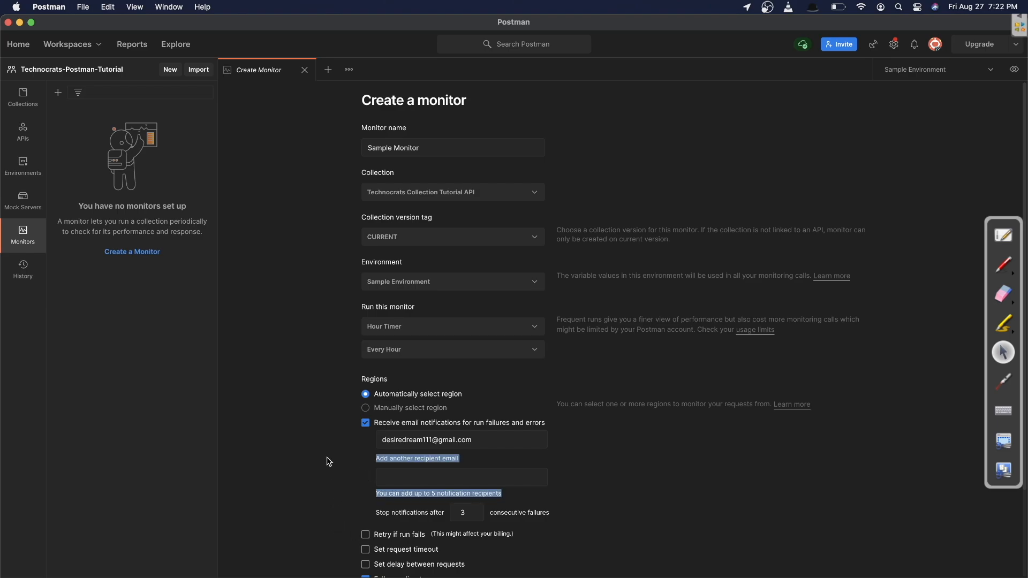
pyautogui.scroll(-3, 328, 461)
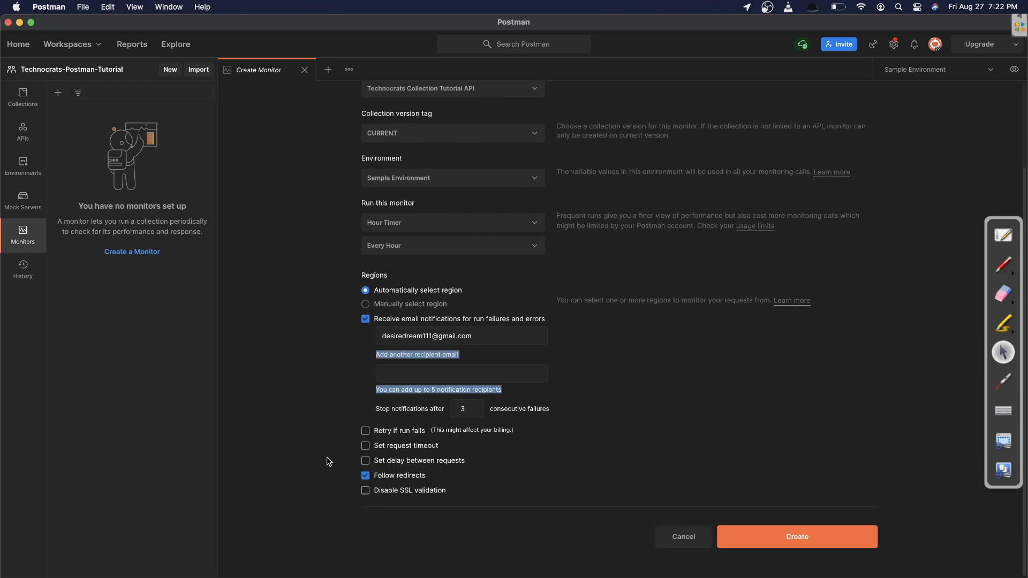
pyautogui.click(403, 405)
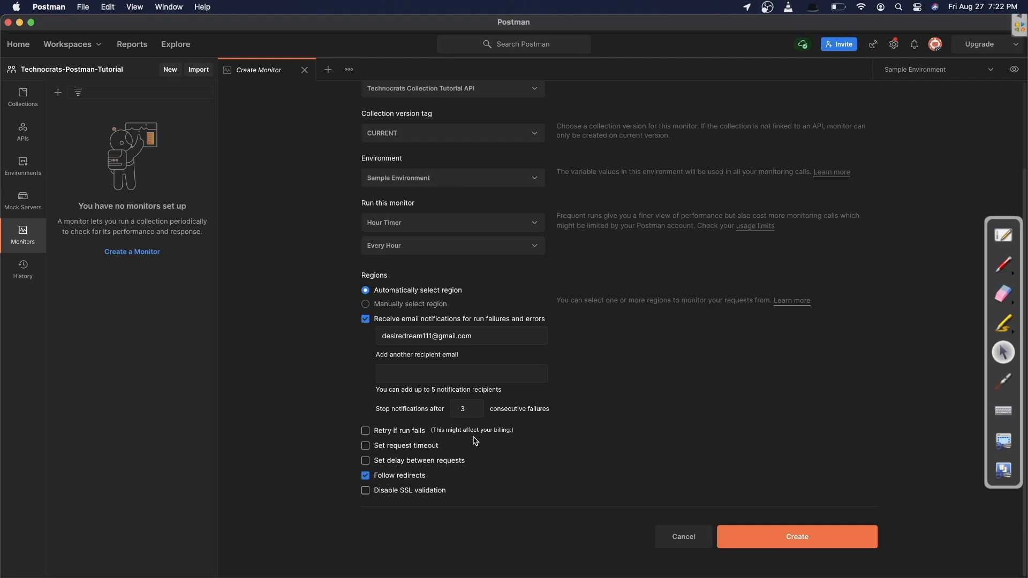
pyautogui.moveTo(359, 433); pyautogui.dragTo(363, 435)
pyautogui.click(343, 436)
pyautogui.click(782, 538)
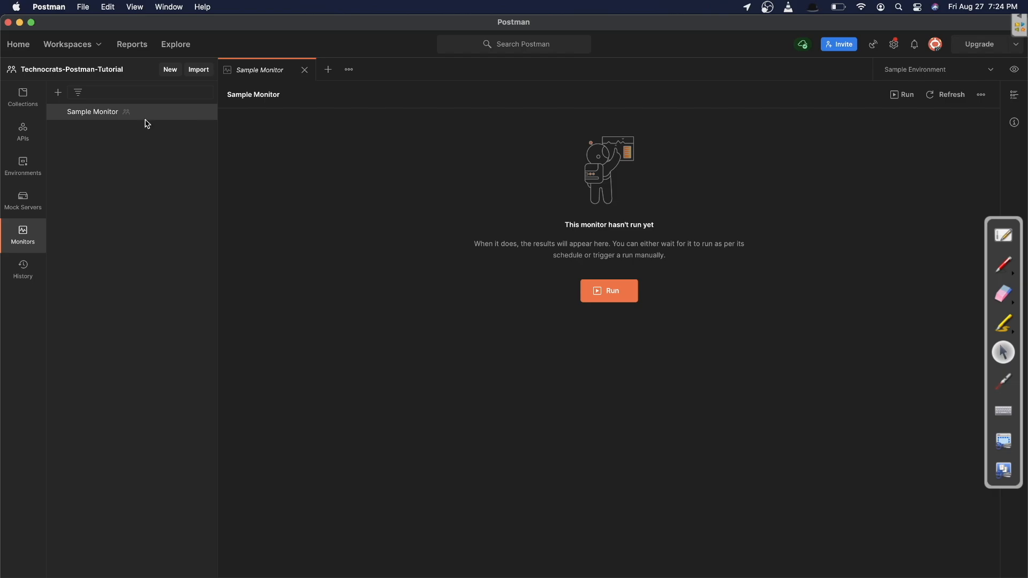
# Run Sample Monitor manually and view the console log of the run
pyautogui.click(603, 296)
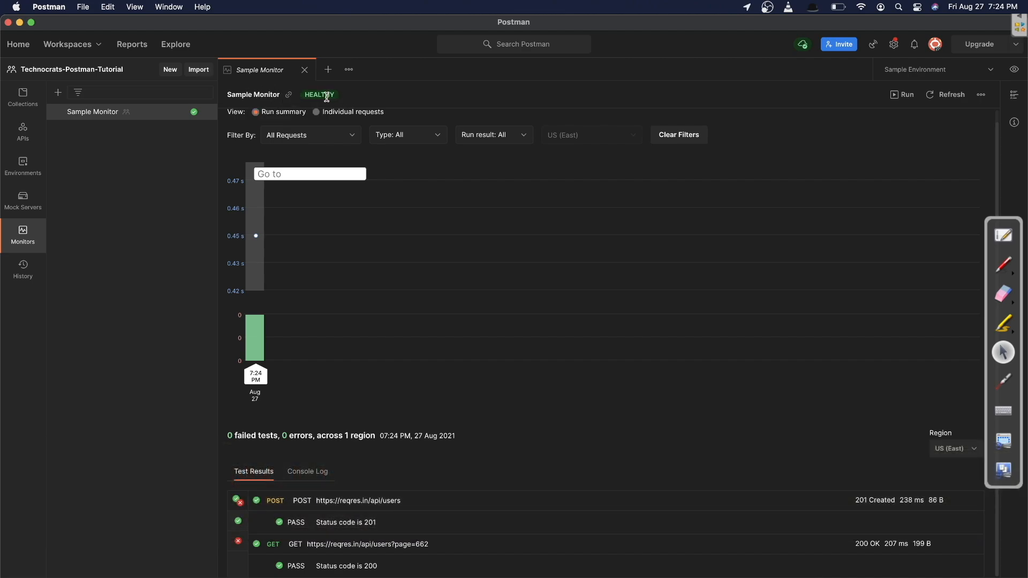
pyautogui.moveTo(264, 348)
pyautogui.click(303, 475)
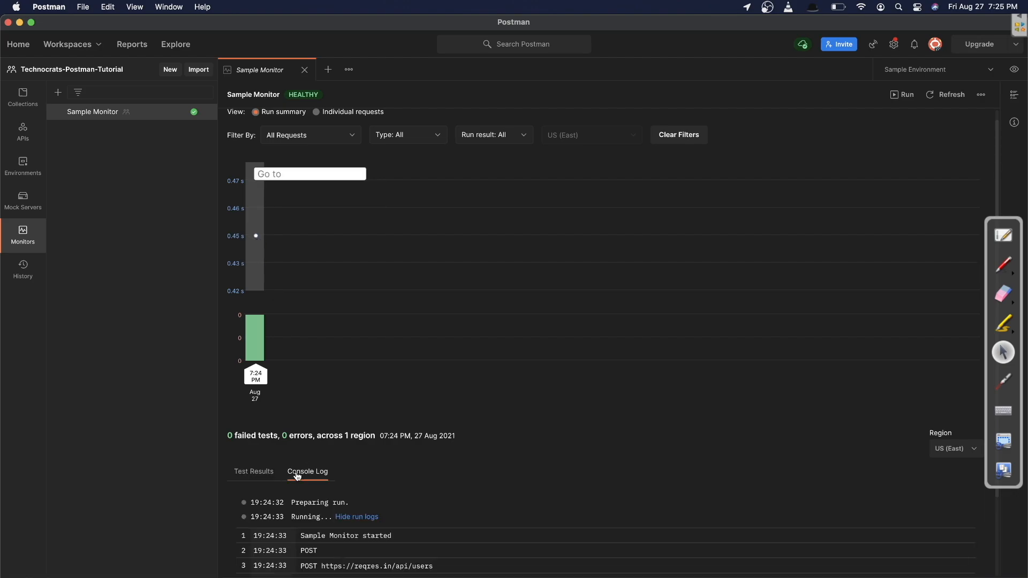
# Review the monitor run's console log, test results and request, type and result filters, and run Sample Monitor again
pyautogui.scroll(-4, 306, 515)
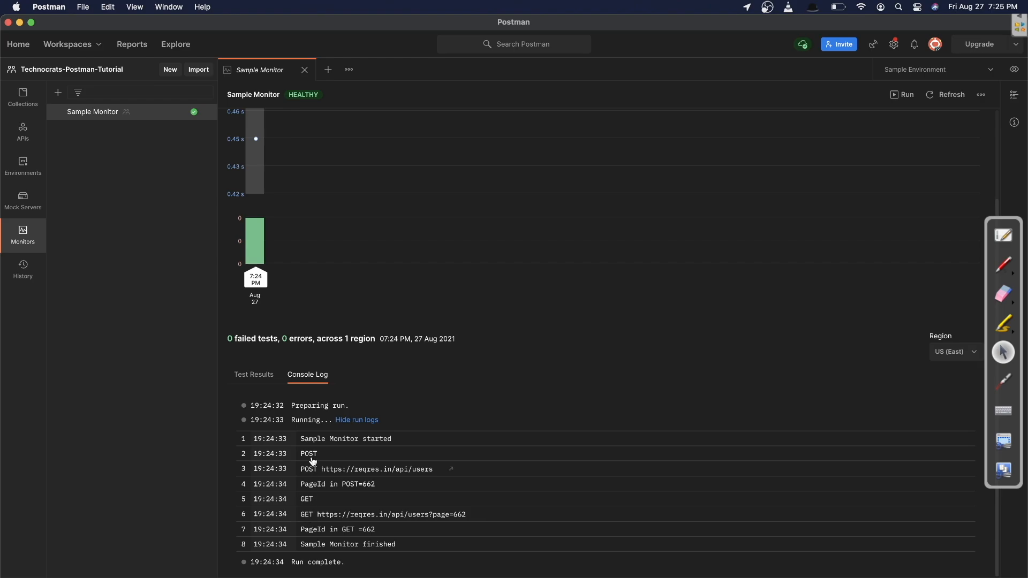
pyautogui.click(253, 376)
pyautogui.click(340, 146)
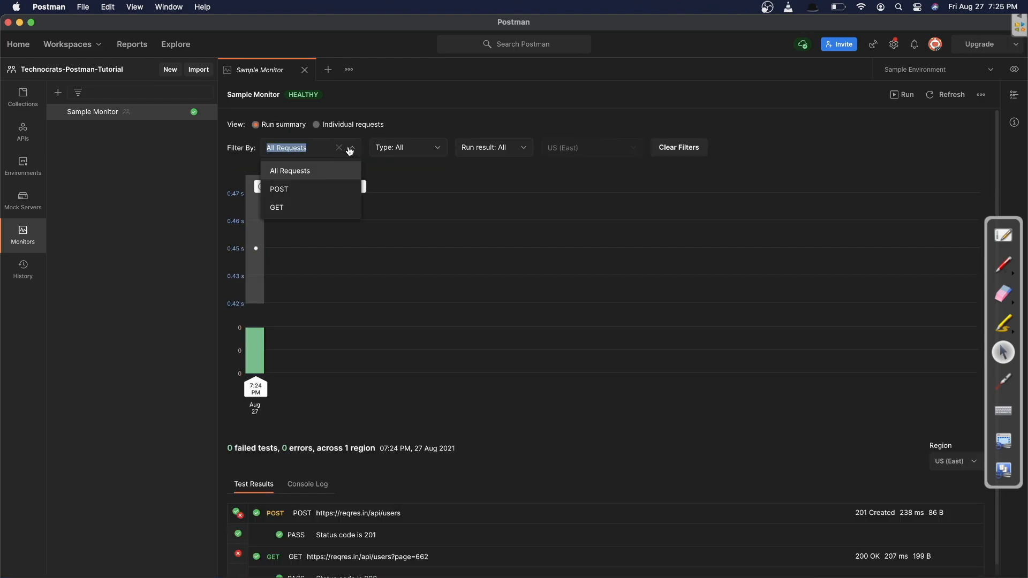
pyautogui.click(405, 148)
pyautogui.click(491, 153)
pyautogui.click(800, 118)
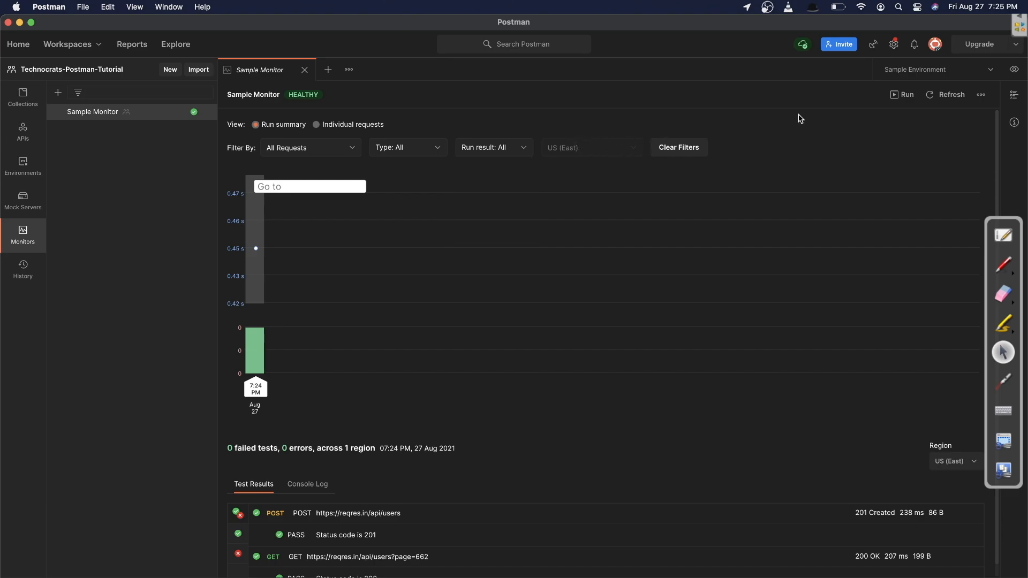
pyautogui.click(904, 96)
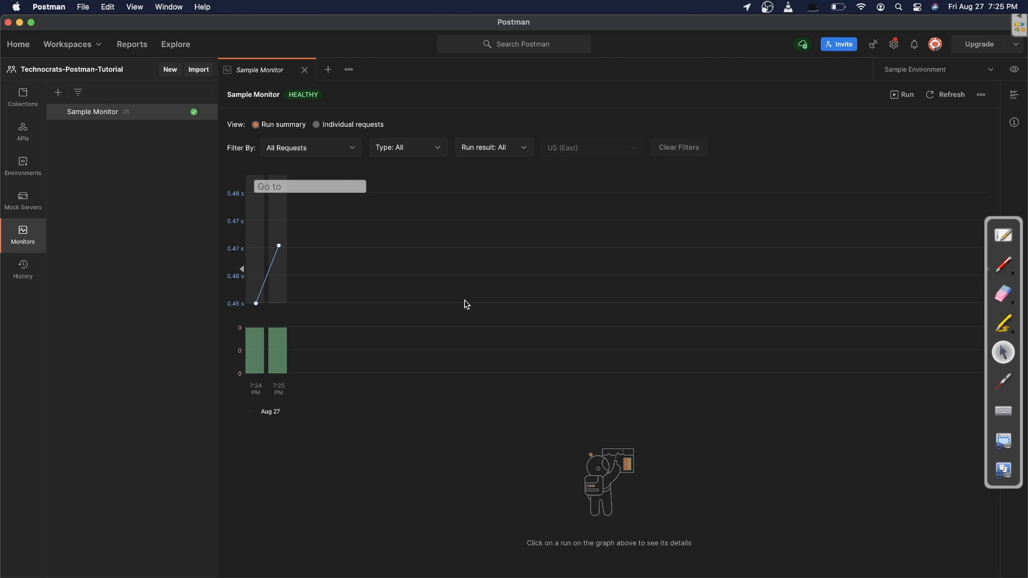
# Set the expected status in the GET request's test script to 400 and save the request
pyautogui.click(23, 96)
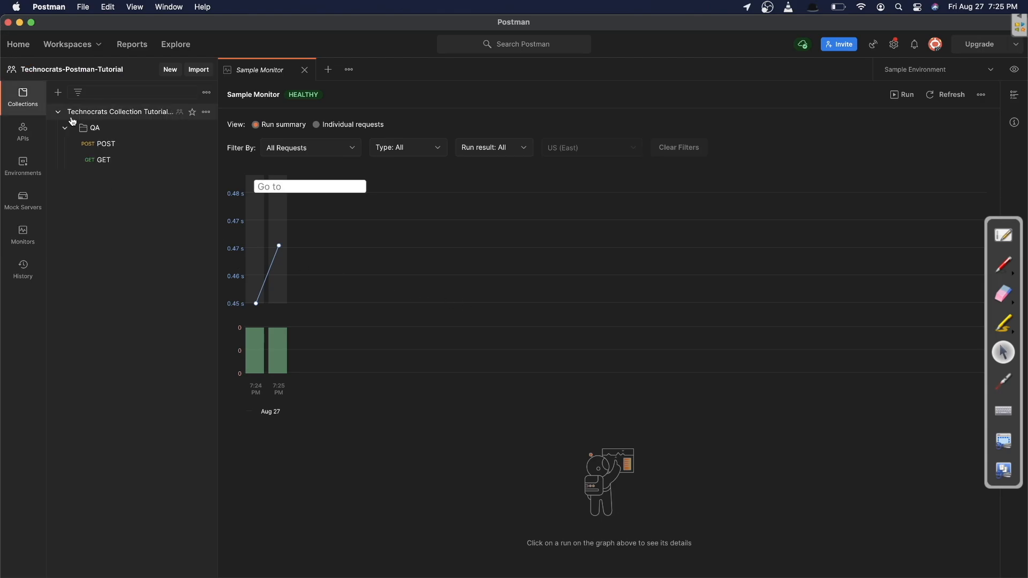
pyautogui.click(102, 159)
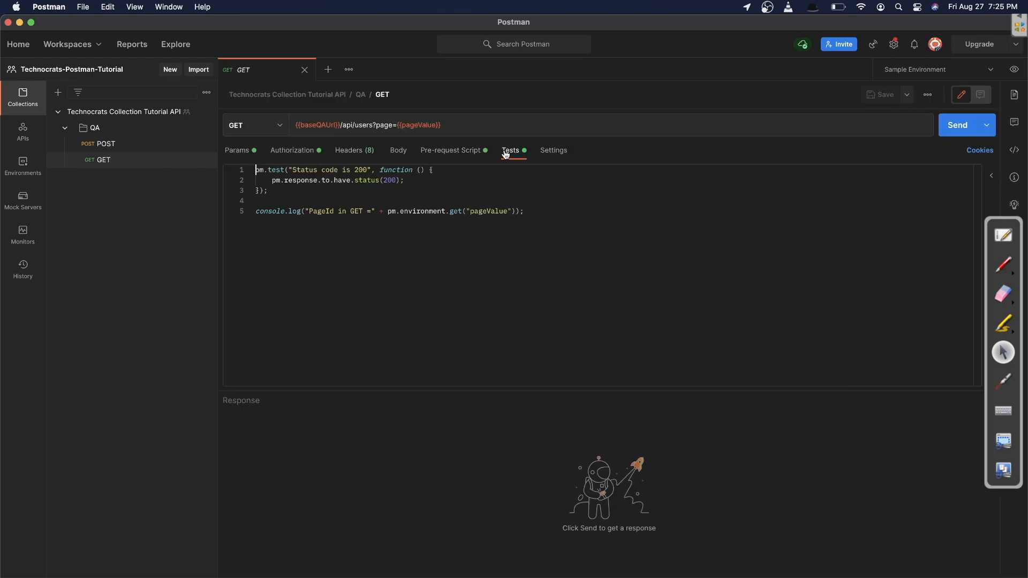
pyautogui.click(387, 180)
pyautogui.press('BackSpace')
pyautogui.write('4')
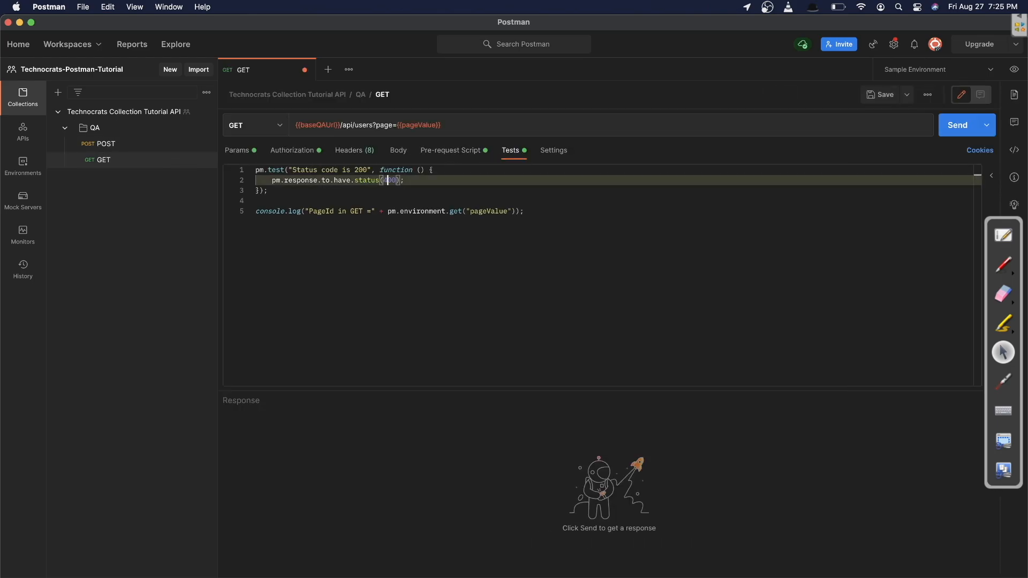
pyautogui.click(436, 298)
pyautogui.press('super+s')
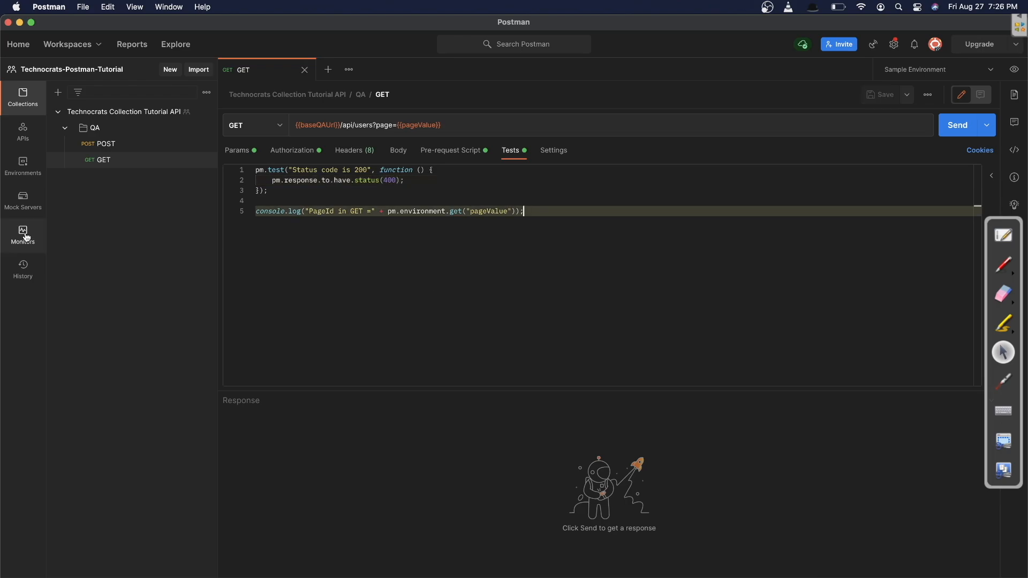
# Run Sample Monitor with the changed GET test and inspect the new run's graph and test results
pyautogui.click(23, 237)
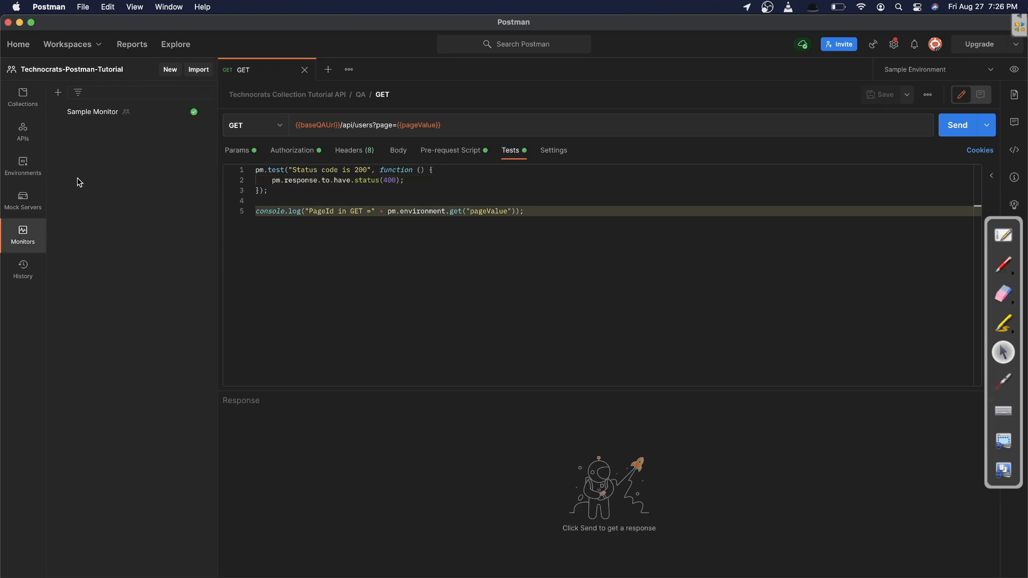
pyautogui.click(128, 114)
pyautogui.click(902, 94)
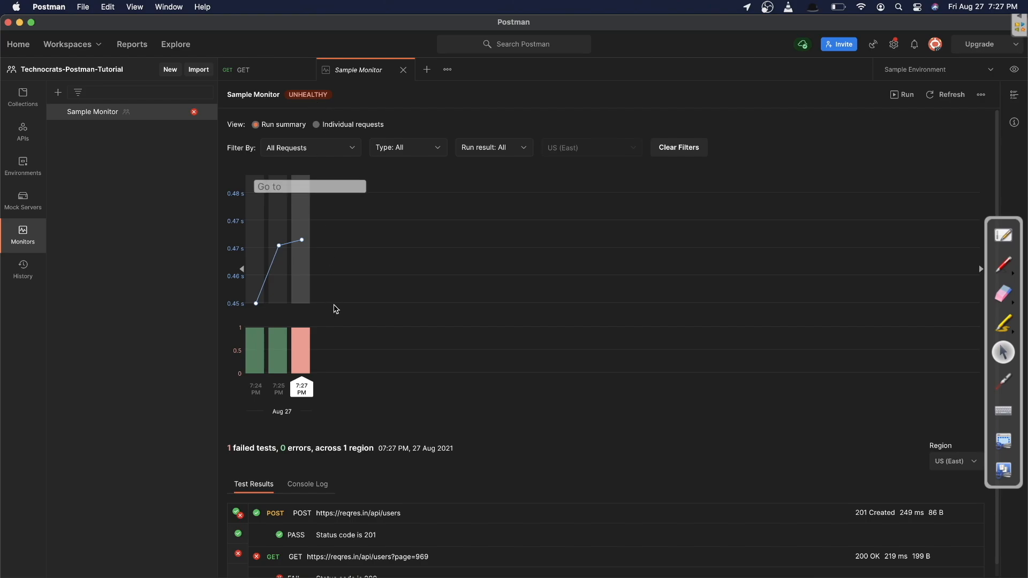
pyautogui.scroll(-1, 317, 380)
pyautogui.moveTo(302, 253)
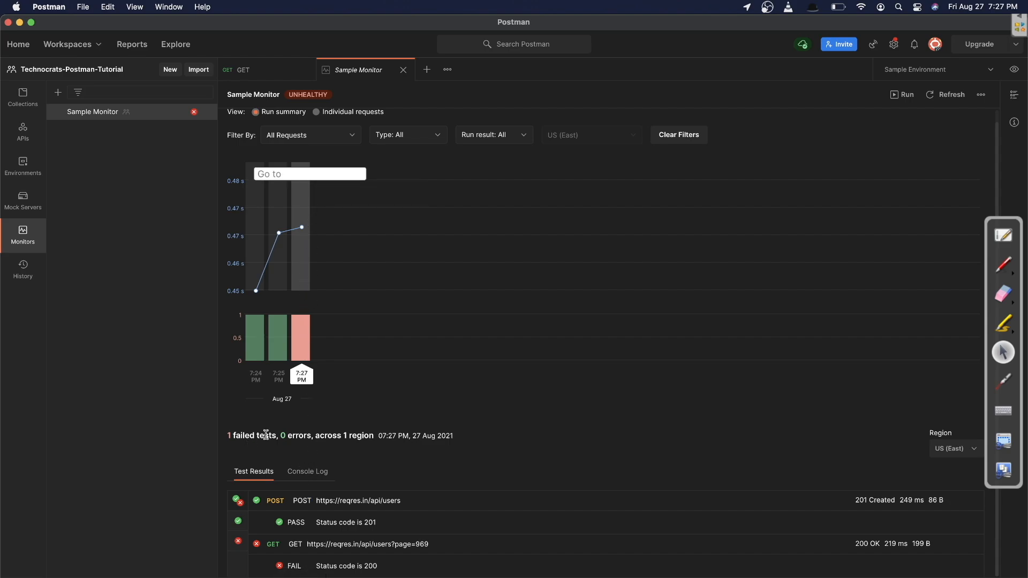
pyautogui.moveTo(302, 230)
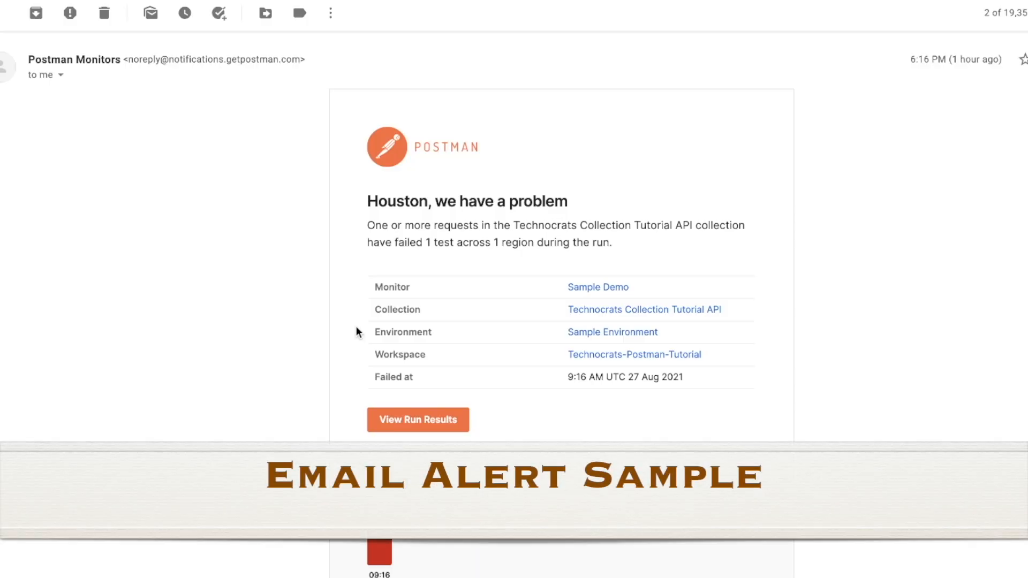
# Read through the Postman Monitors alert email, including its last runs chart and last run summary
pyautogui.scroll(-5, 356, 330)
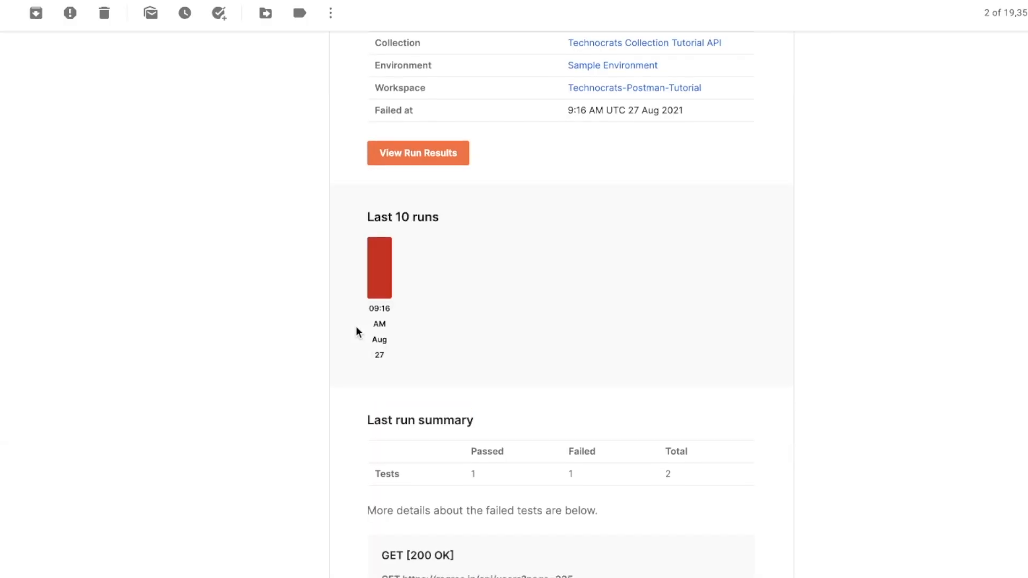
pyautogui.scroll(-1, 356, 327)
pyautogui.scroll(7, 355, 326)
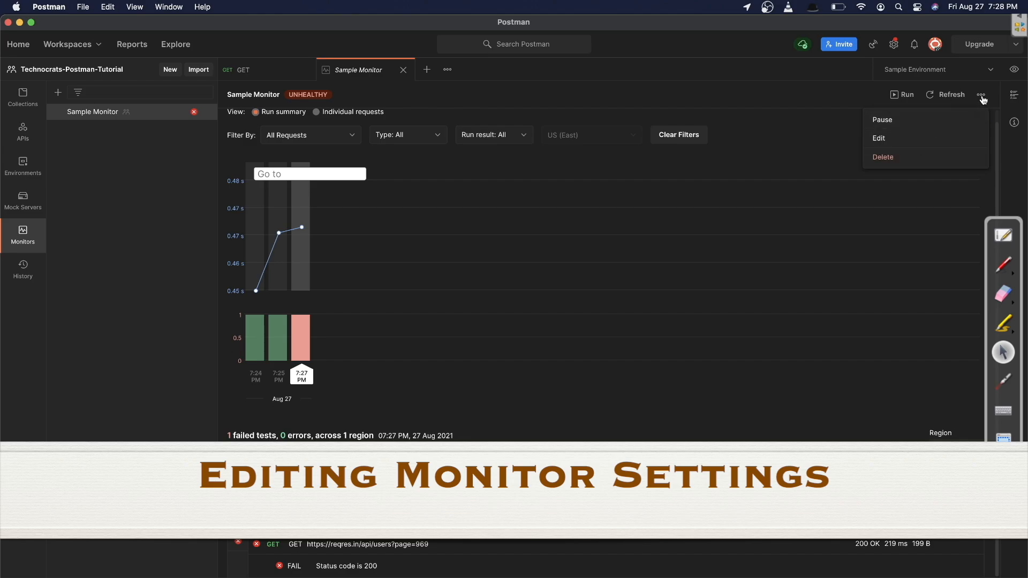
# Open Sample Monitor for editing and review its schedule, region, notification and retry settings
pyautogui.click(893, 139)
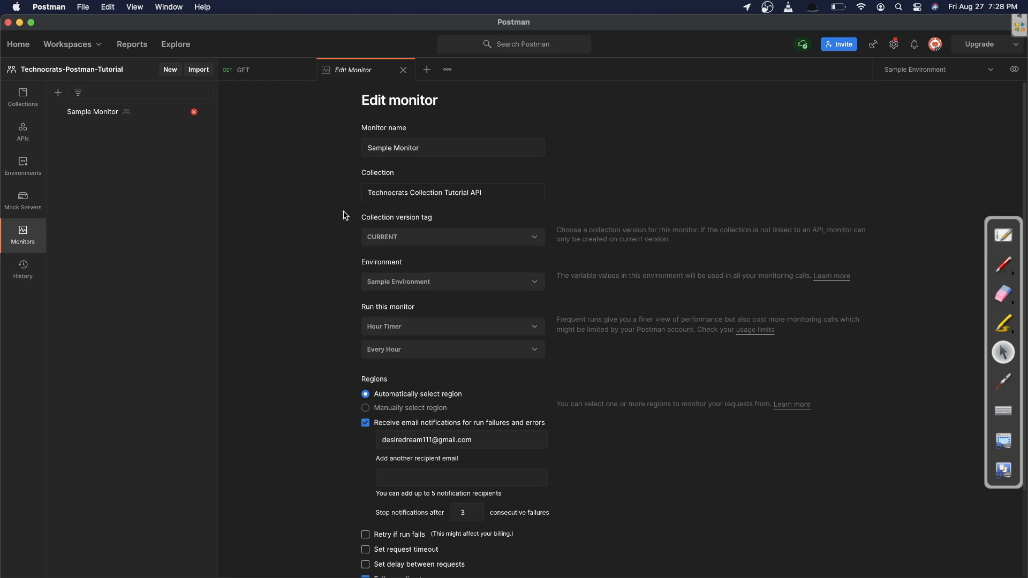
pyautogui.scroll(-5, 337, 245)
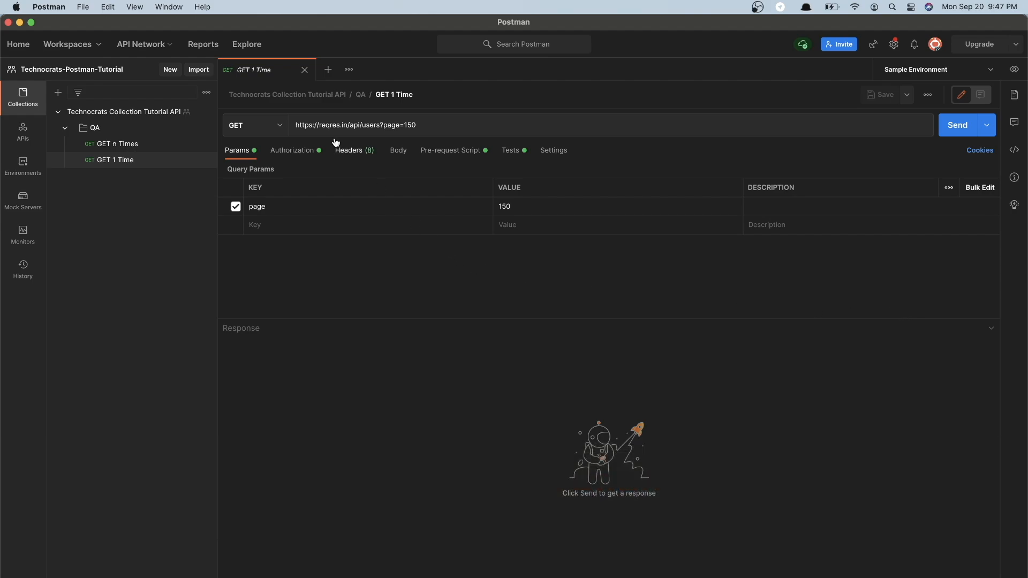
# Send the GET 1 Time request with page 150 and check the page value in the response
pyautogui.click(382, 128)
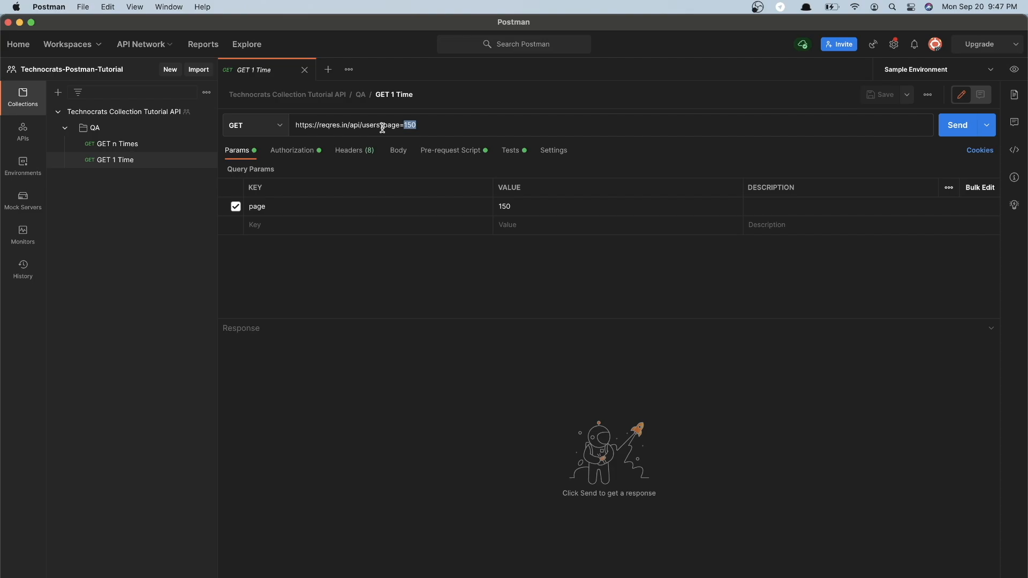
pyautogui.doubleClick(386, 128)
pyautogui.doubleClick(500, 209)
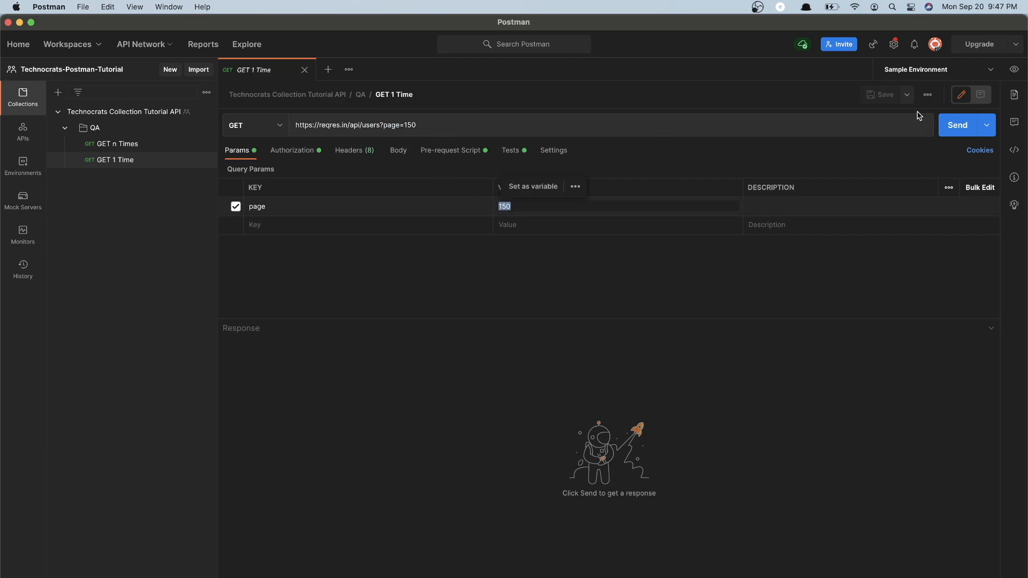
pyautogui.click(956, 125)
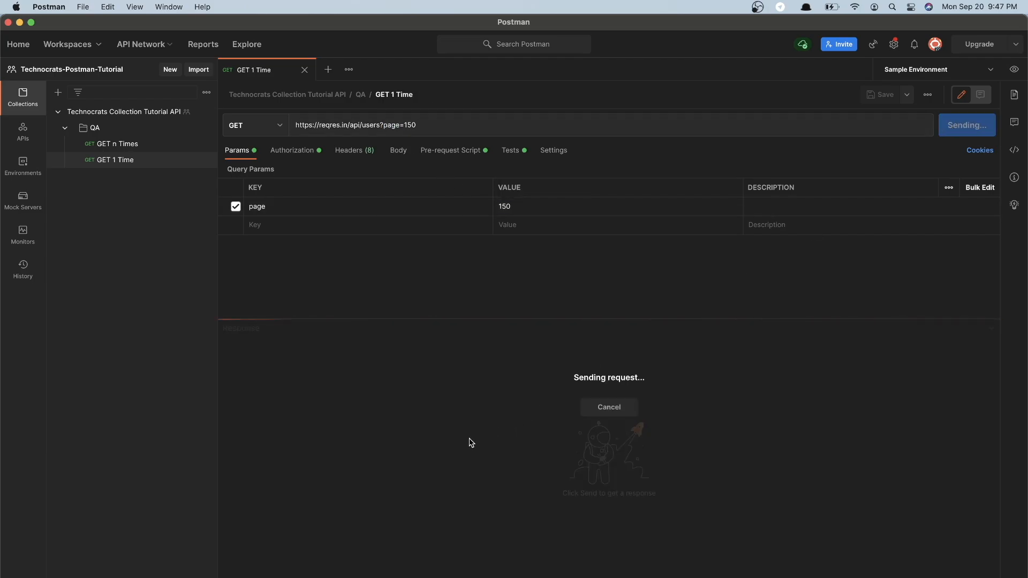
pyautogui.moveTo(274, 383); pyautogui.dragTo(340, 384)
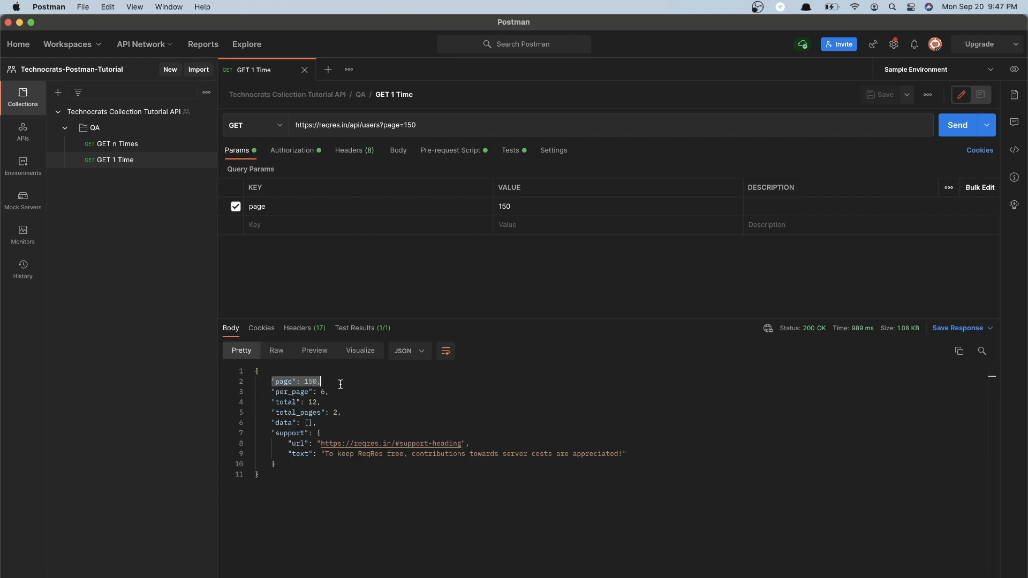
# Set the page query parameter of GET 1 Time to 2 and send the request
pyautogui.moveTo(523, 206); pyautogui.dragTo(479, 208)
pyautogui.click(514, 211)
pyautogui.press('BackSpace')
pyautogui.press('BackSpace')
pyautogui.write('2')
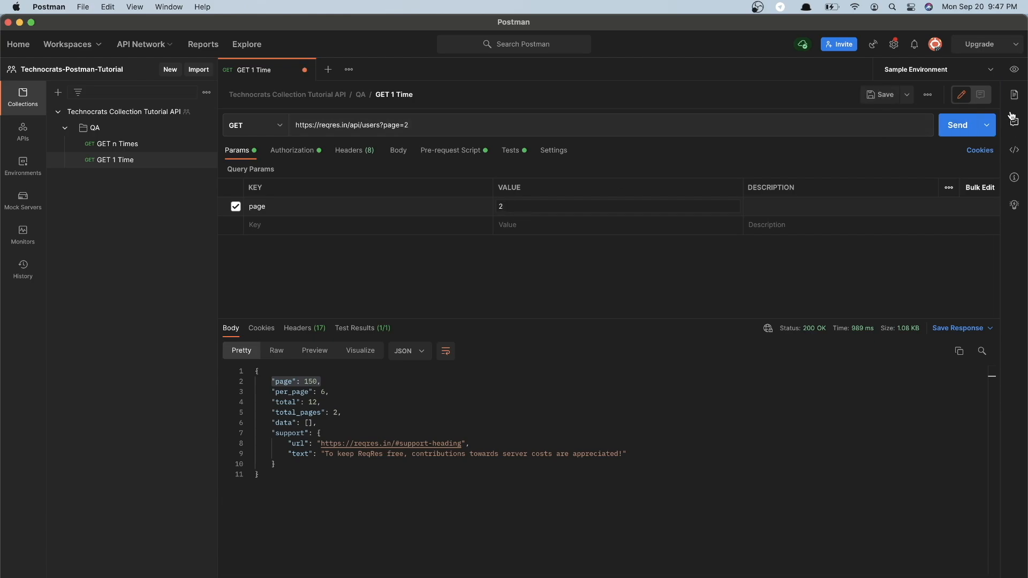
pyautogui.click(957, 125)
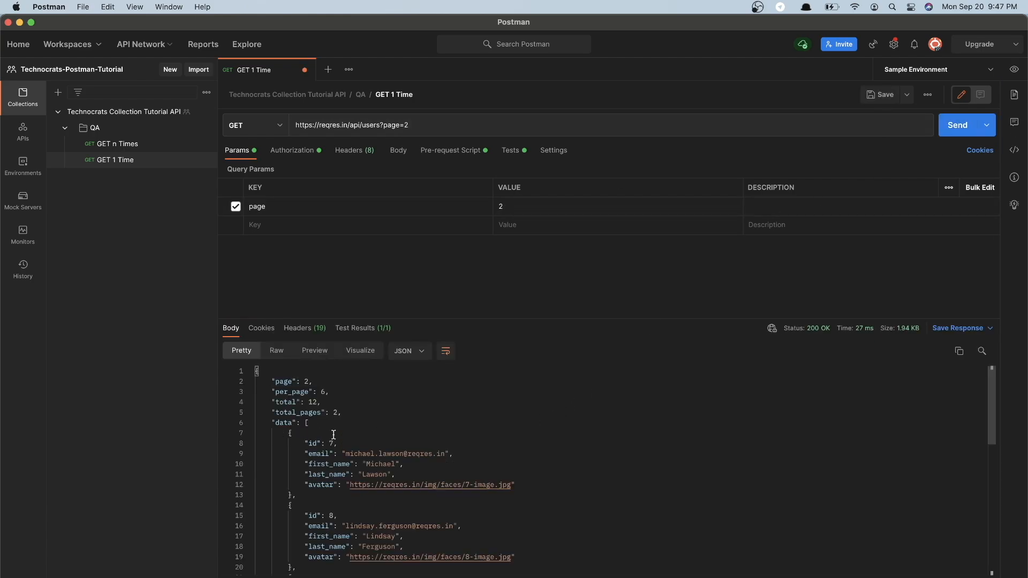
# Examine the response body returned for page 2 and compare it with the page parameter
pyautogui.scroll(-10, 334, 434)
pyautogui.scroll(10, 333, 434)
pyautogui.click(406, 124)
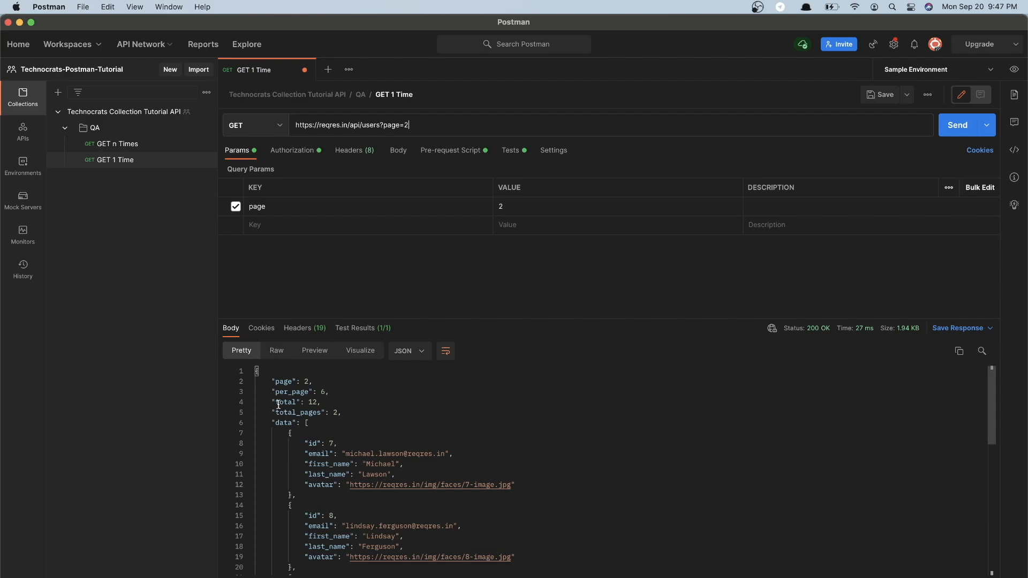
pyautogui.moveTo(271, 381); pyautogui.dragTo(312, 454)
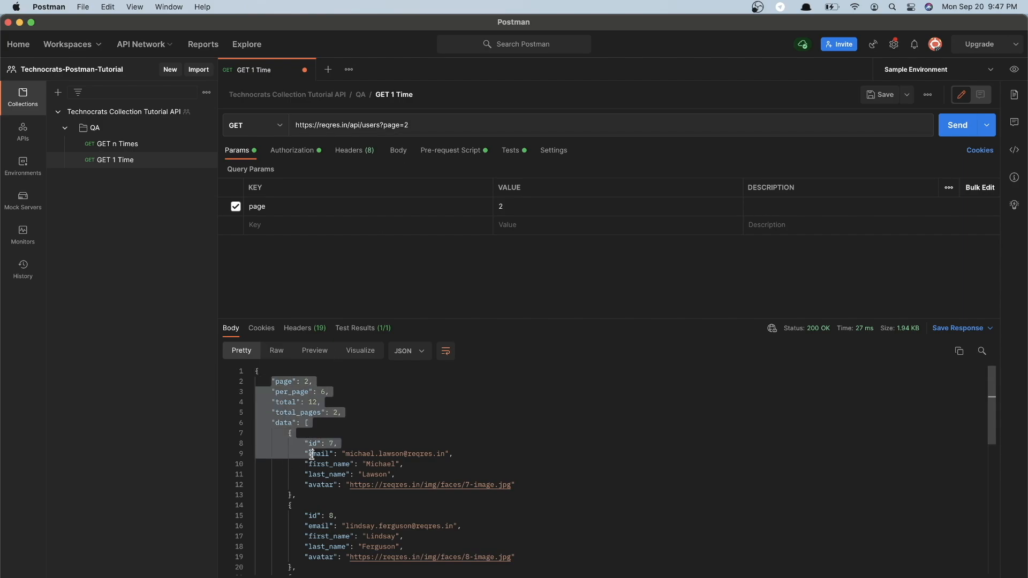
pyautogui.click(527, 207)
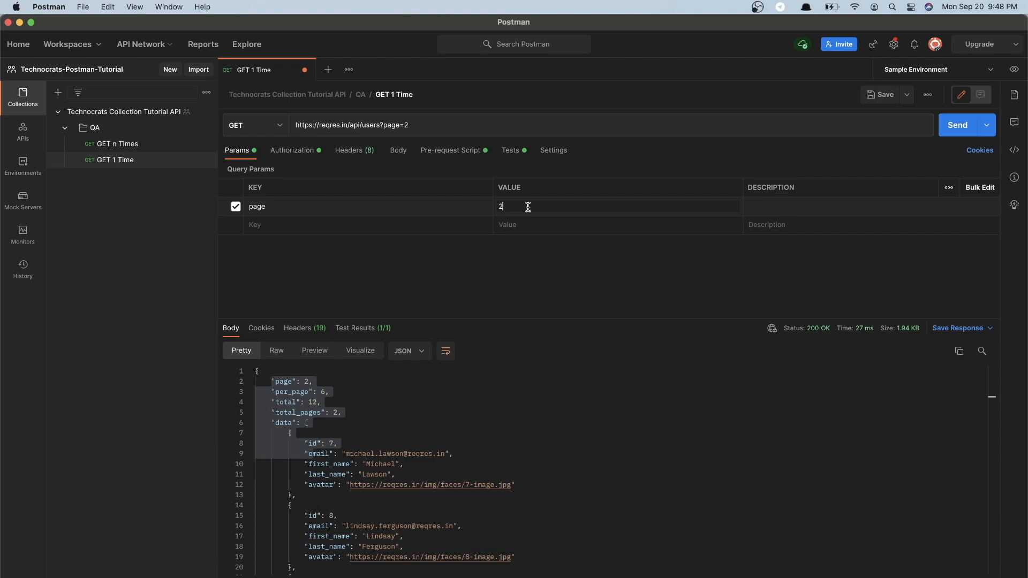
# Inspect the status code test script of the GET 1 Time request
pyautogui.click(511, 150)
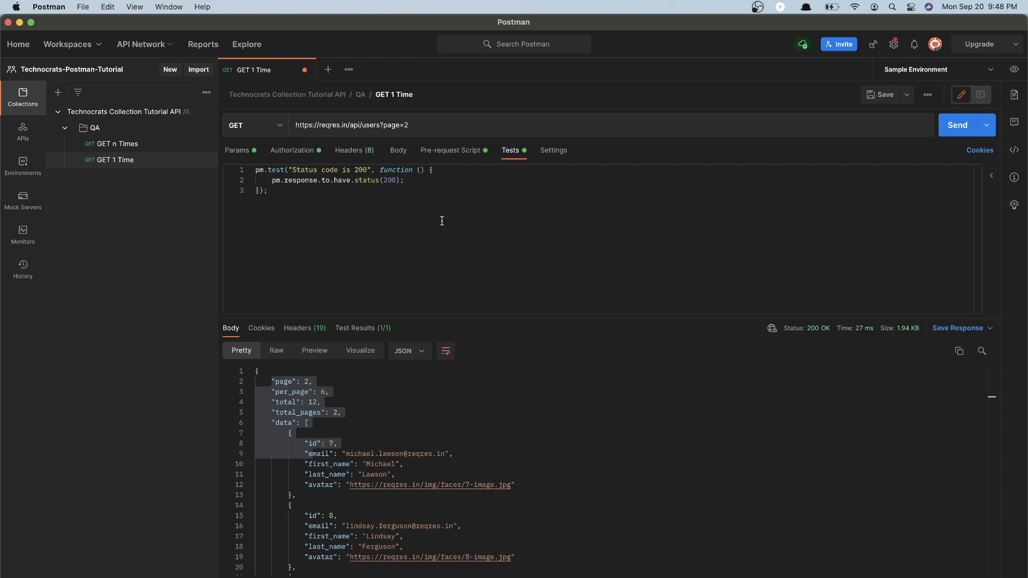
pyautogui.moveTo(281, 200); pyautogui.dragTo(231, 171)
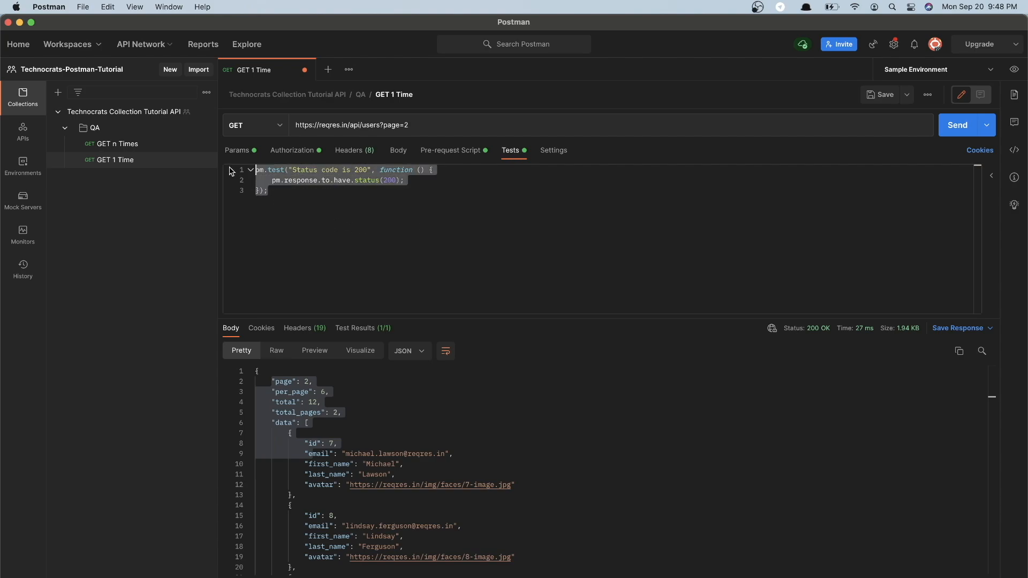
pyautogui.doubleClick(390, 180)
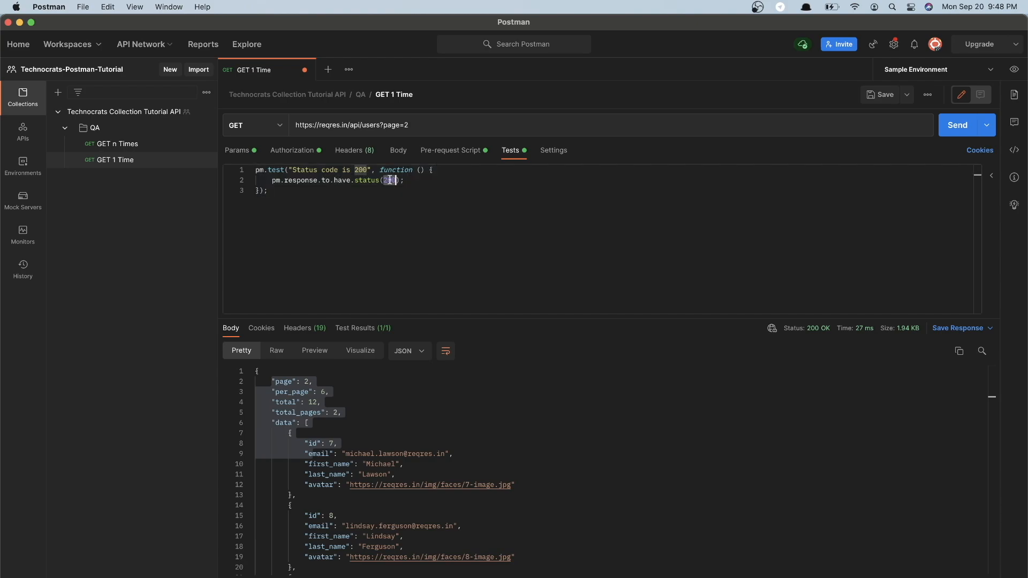
pyautogui.moveTo(302, 191); pyautogui.dragTo(254, 175)
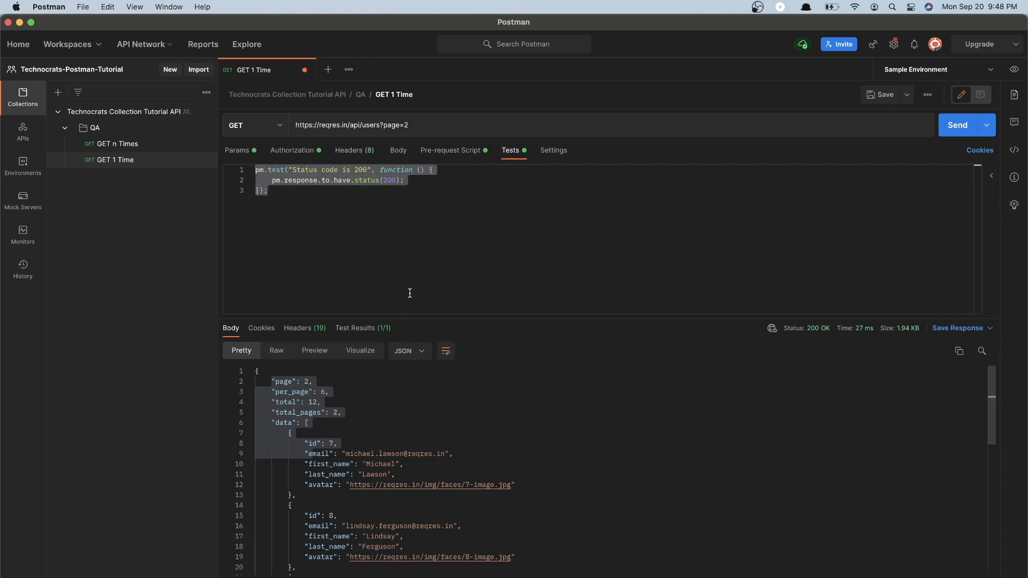
pyautogui.click(419, 229)
# Compare the page value in the GET 1 Time request's URL and parameters with its status code test
pyautogui.click(244, 155)
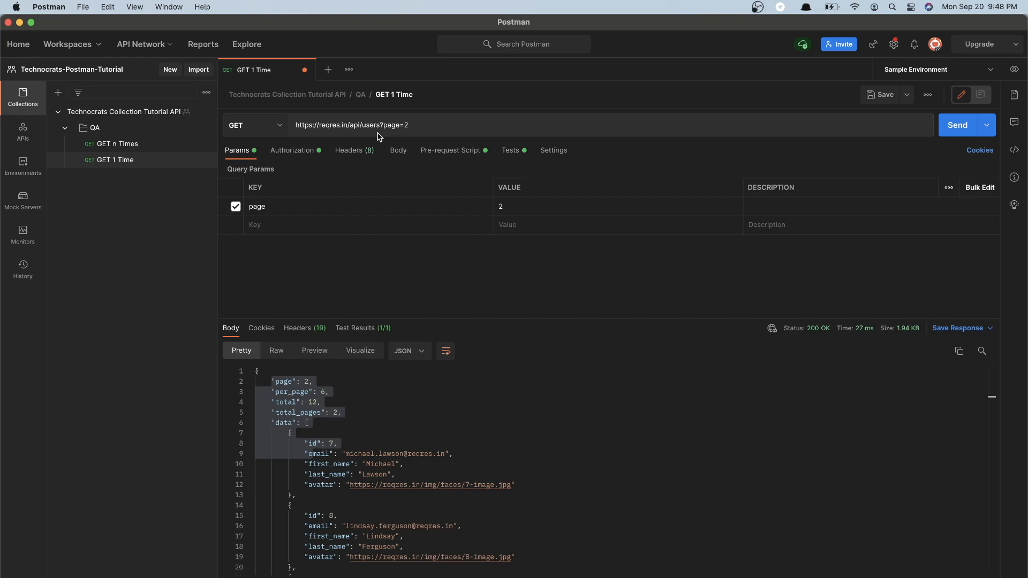
pyautogui.click(420, 126)
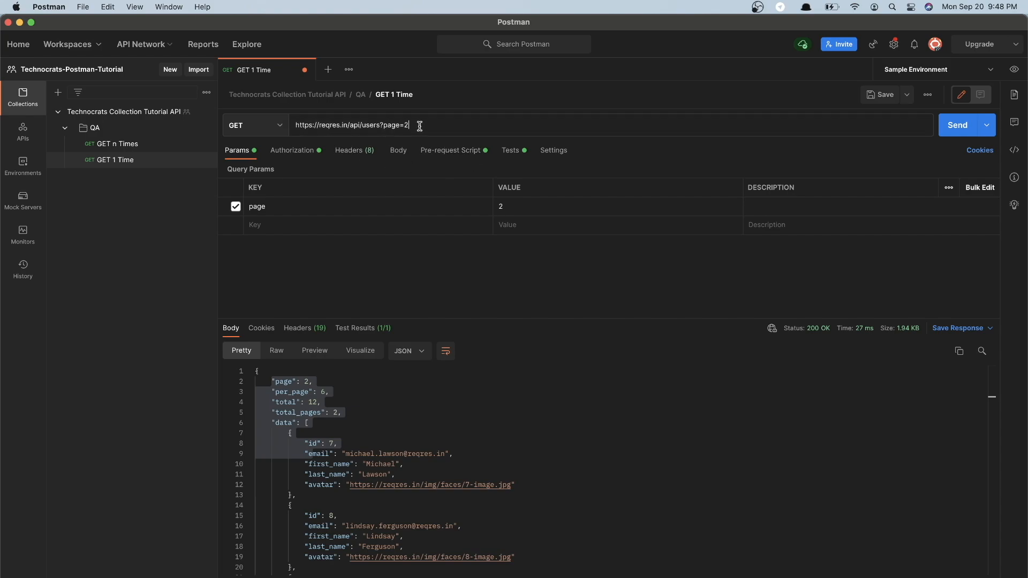
pyautogui.click(286, 156)
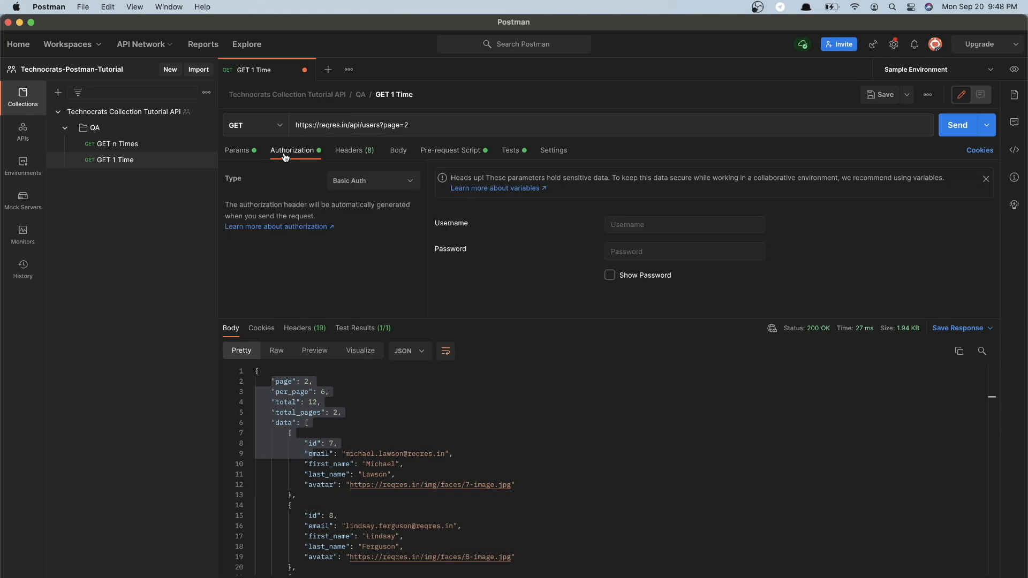
pyautogui.click(243, 152)
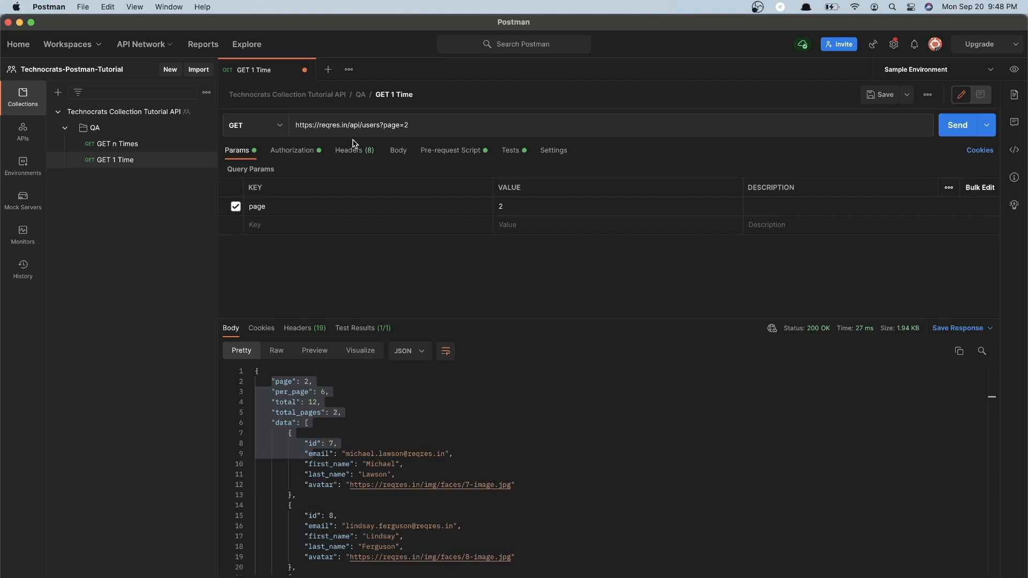
pyautogui.click(428, 124)
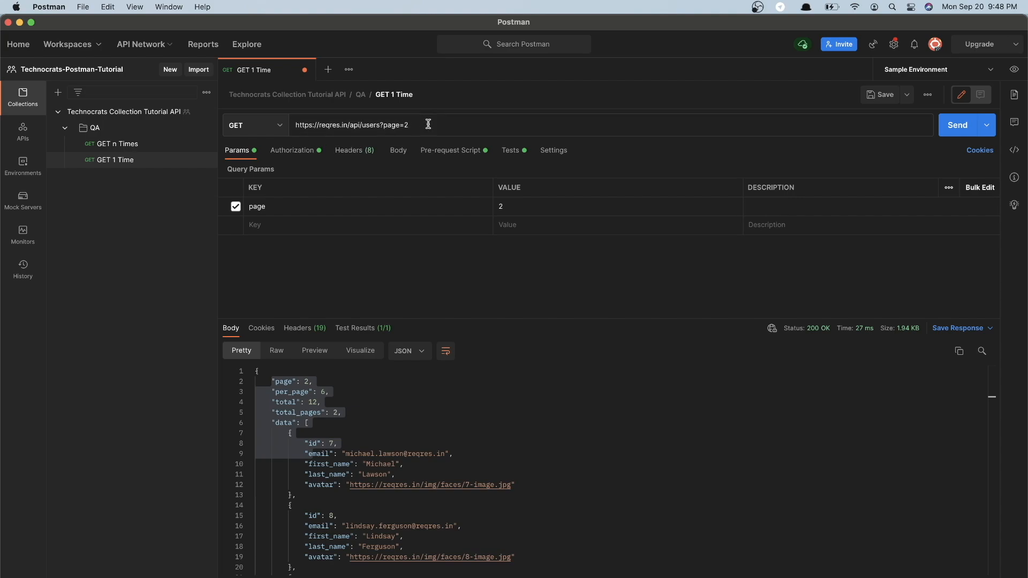
pyautogui.moveTo(403, 125); pyautogui.dragTo(409, 126)
pyautogui.click(511, 152)
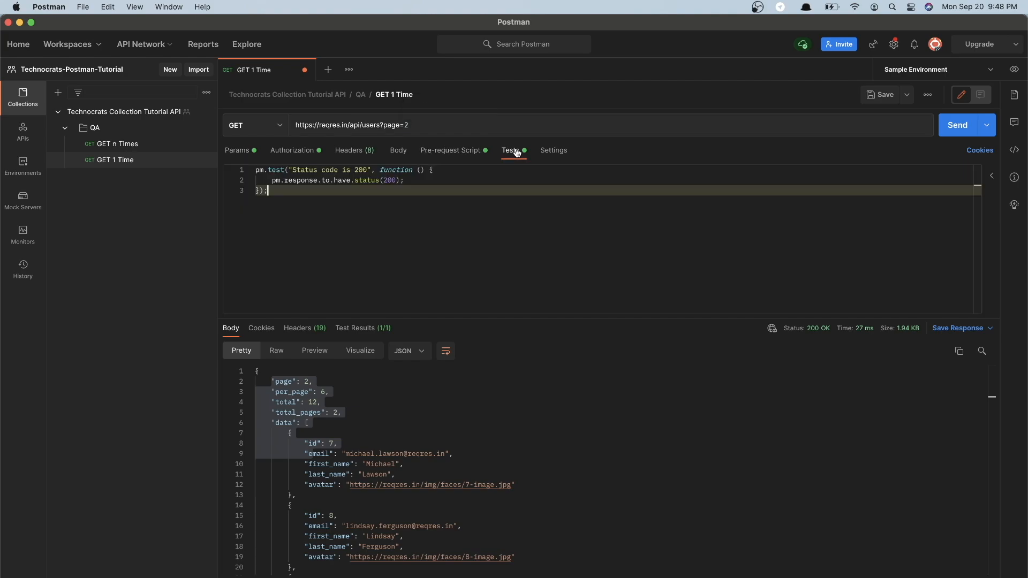
# Compare the query parameters of the GET 1 Time request with those of the GET n Times request
pyautogui.click(247, 160)
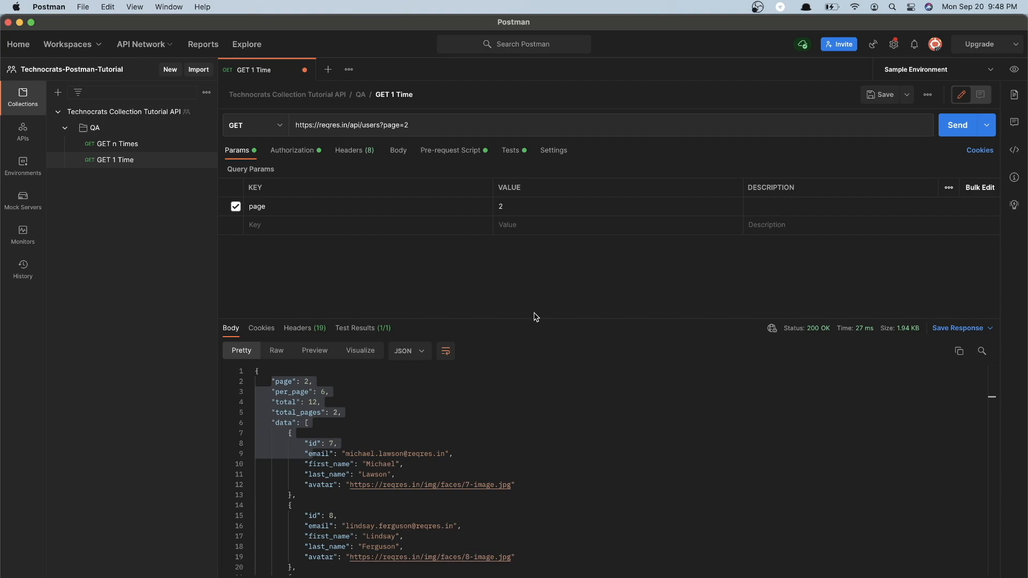
pyautogui.moveTo(534, 317); pyautogui.dragTo(533, 285)
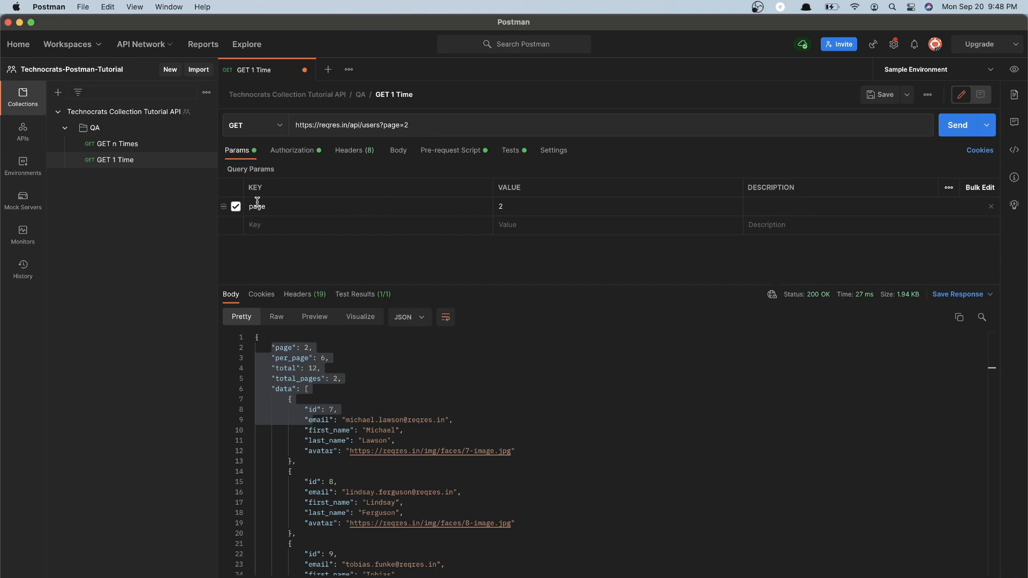
pyautogui.click(114, 148)
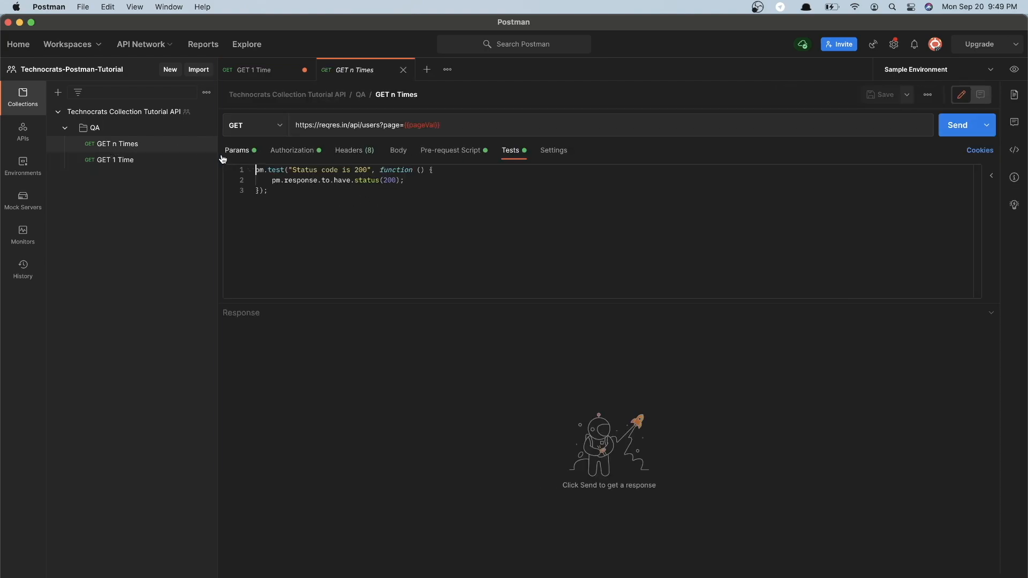
pyautogui.click(236, 150)
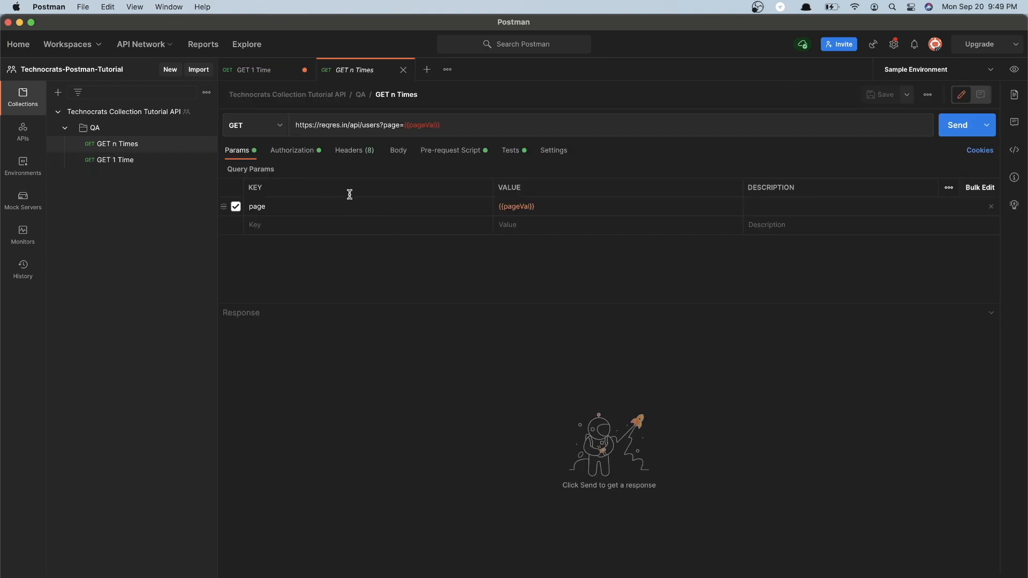
# Examine how the {{pageVal}} variable is used in the GET n Times request's URL and page parameter
pyautogui.moveTo(294, 125); pyautogui.dragTo(402, 124)
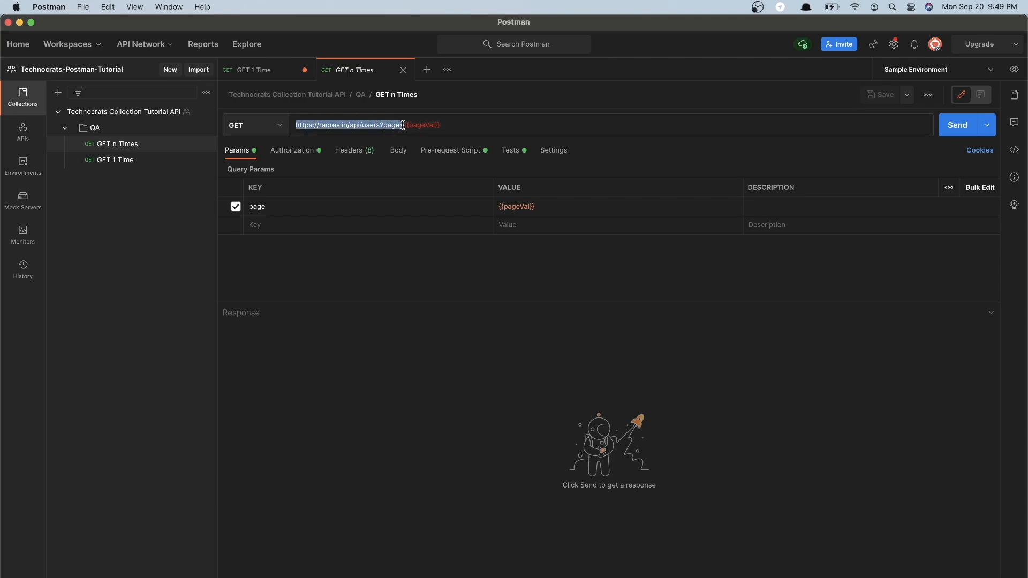
pyautogui.click(400, 124)
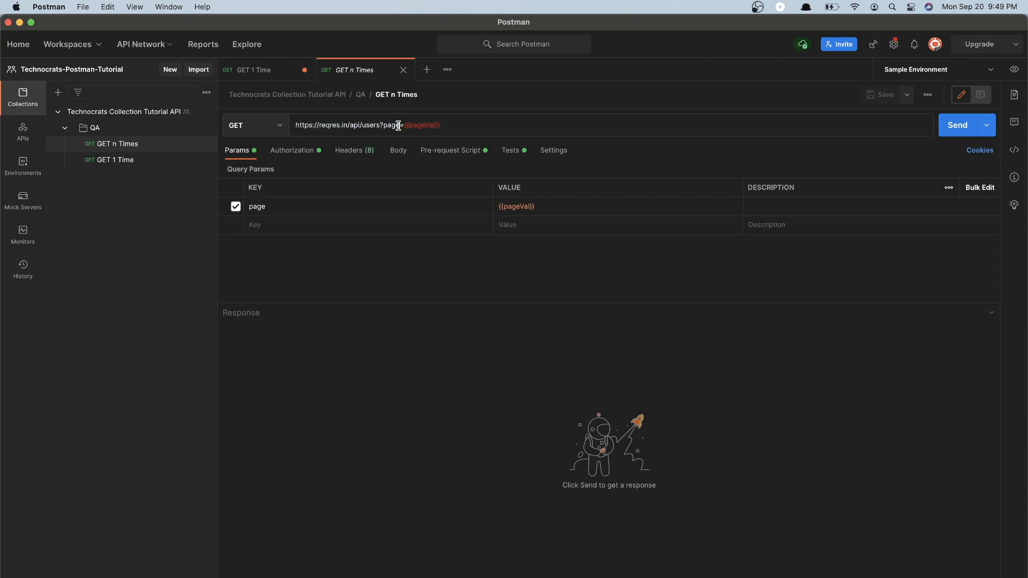
pyautogui.moveTo(384, 124); pyautogui.dragTo(442, 123)
pyautogui.click(452, 126)
pyautogui.moveTo(429, 129); pyautogui.dragTo(404, 129)
pyautogui.doubleClick(405, 129)
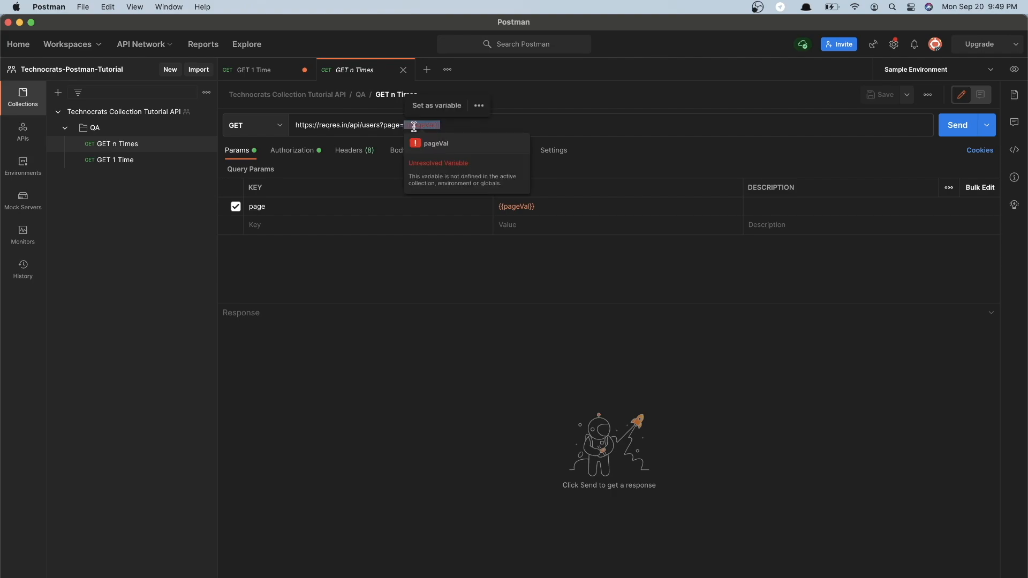
pyautogui.doubleClick(414, 127)
pyautogui.click(455, 126)
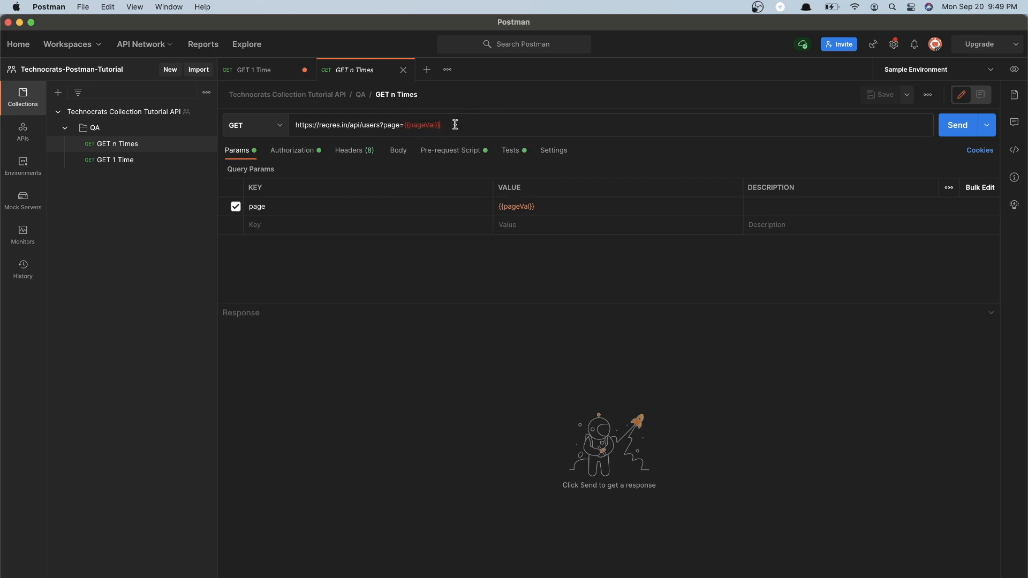
pyautogui.moveTo(447, 128); pyautogui.dragTo(405, 129)
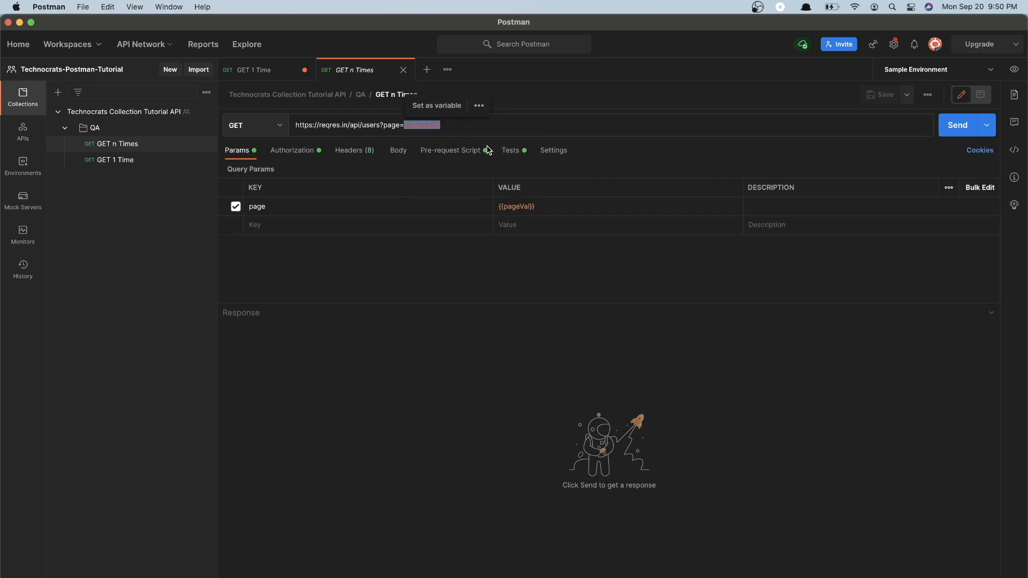
pyautogui.click(539, 209)
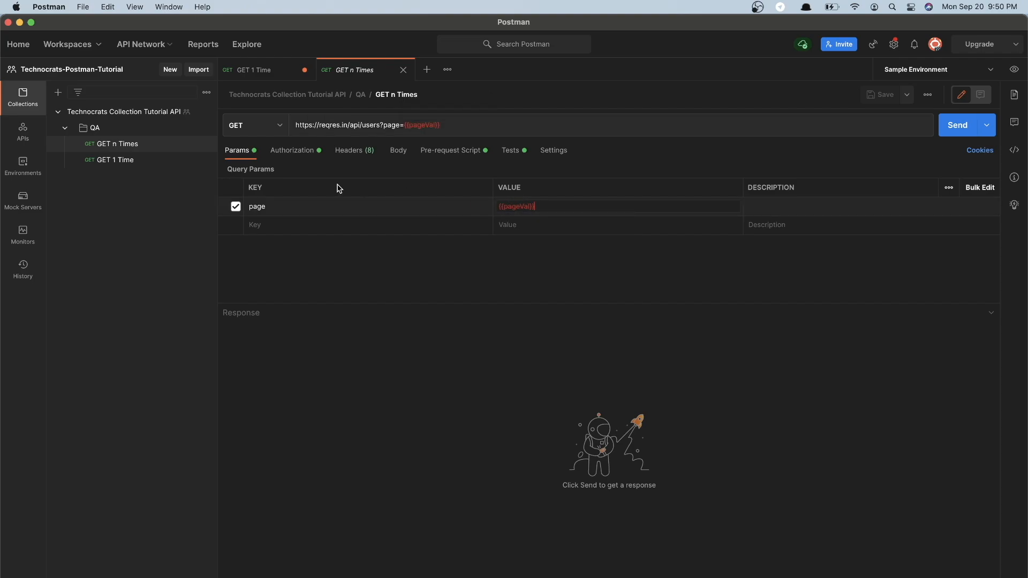
# Open the runner for the QA folder and exclude GET 1 Time so only GET n Times is selected
pyautogui.click(164, 134)
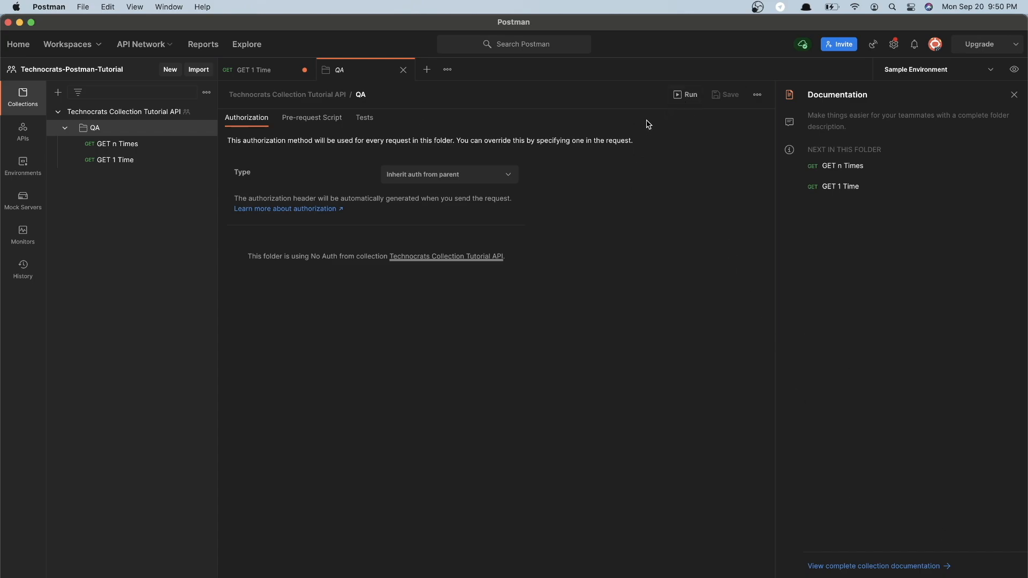
pyautogui.click(683, 98)
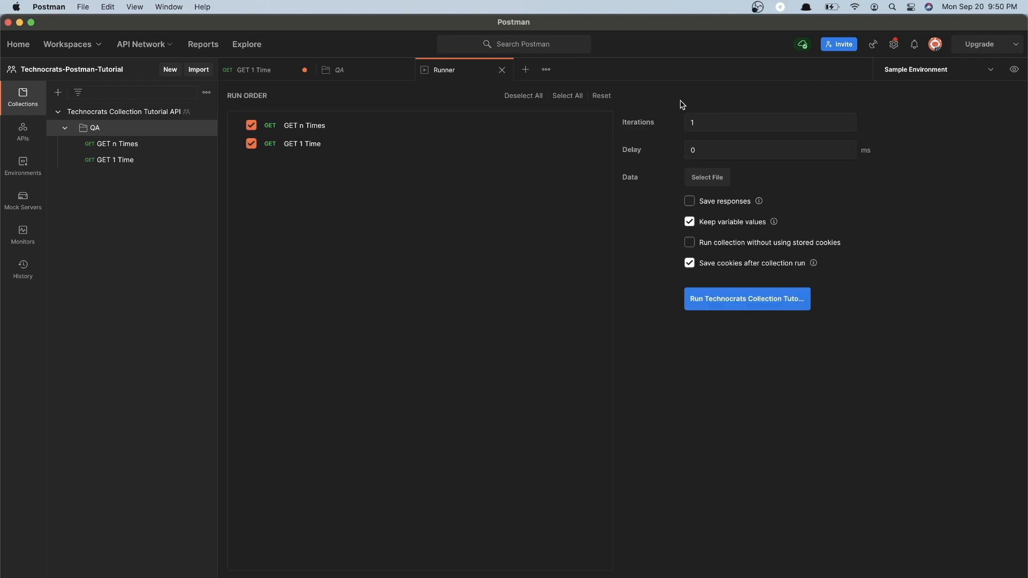
pyautogui.click(252, 146)
# Compare the page parameters of GET 1 Time and GET n Times with the requests selected in the runner
pyautogui.click(255, 77)
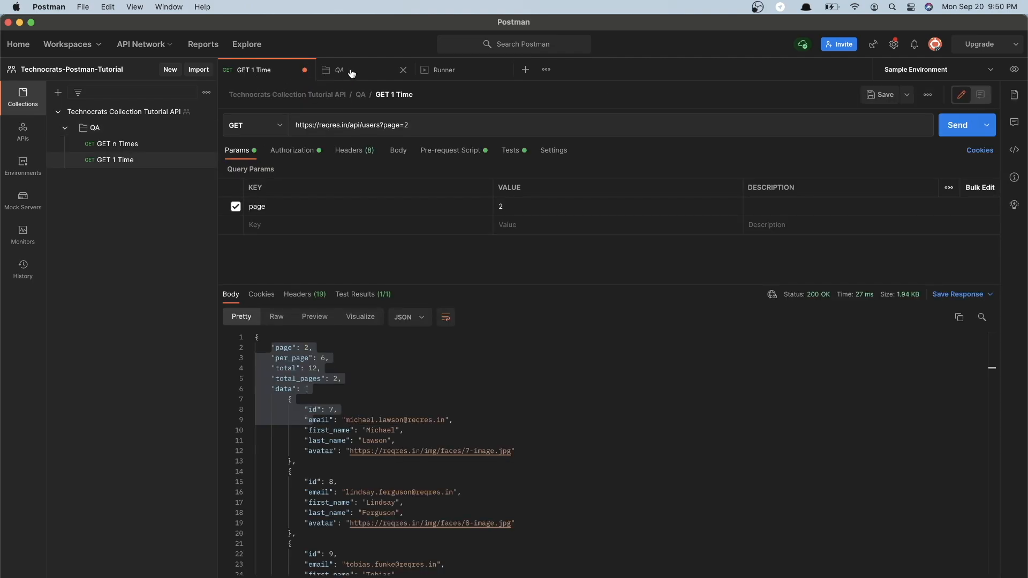
pyautogui.click(443, 70)
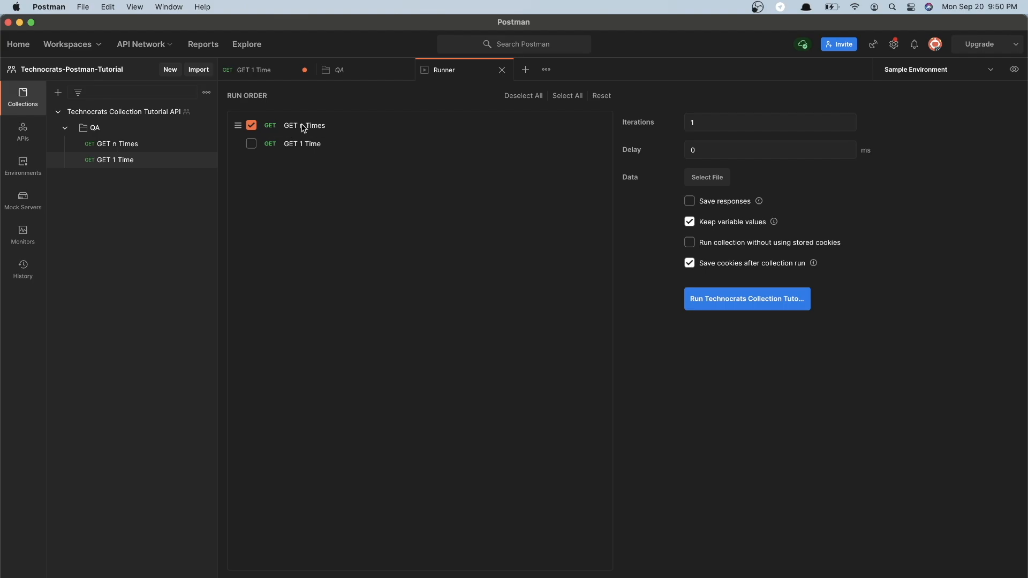
pyautogui.click(128, 143)
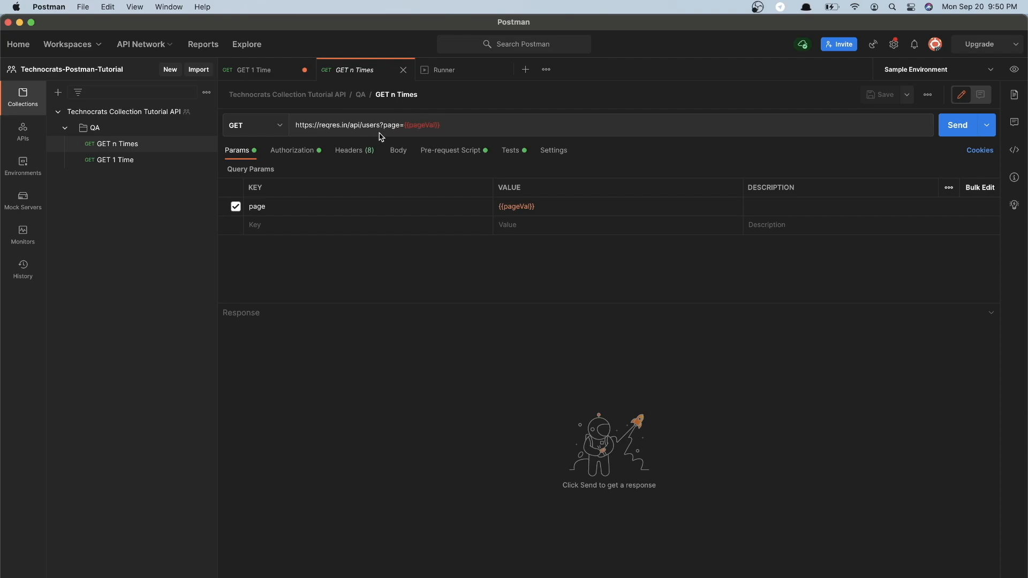
pyautogui.click(443, 72)
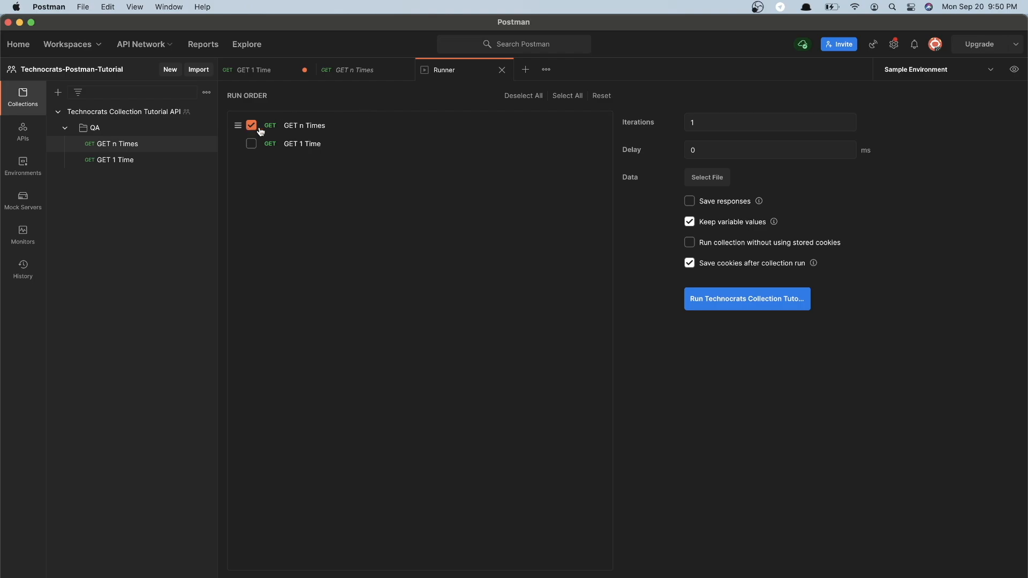
pyautogui.click(356, 70)
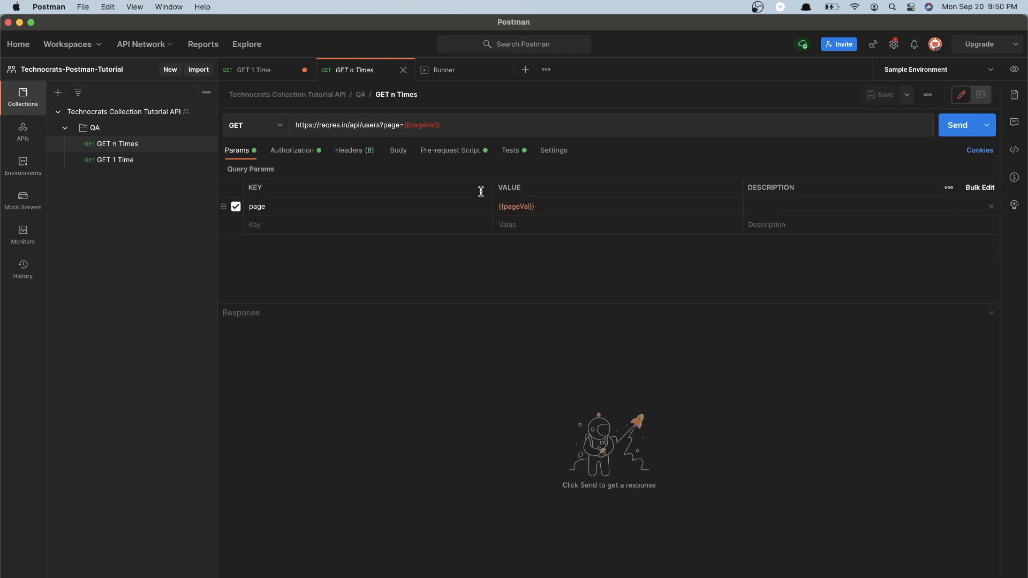
pyautogui.click(473, 73)
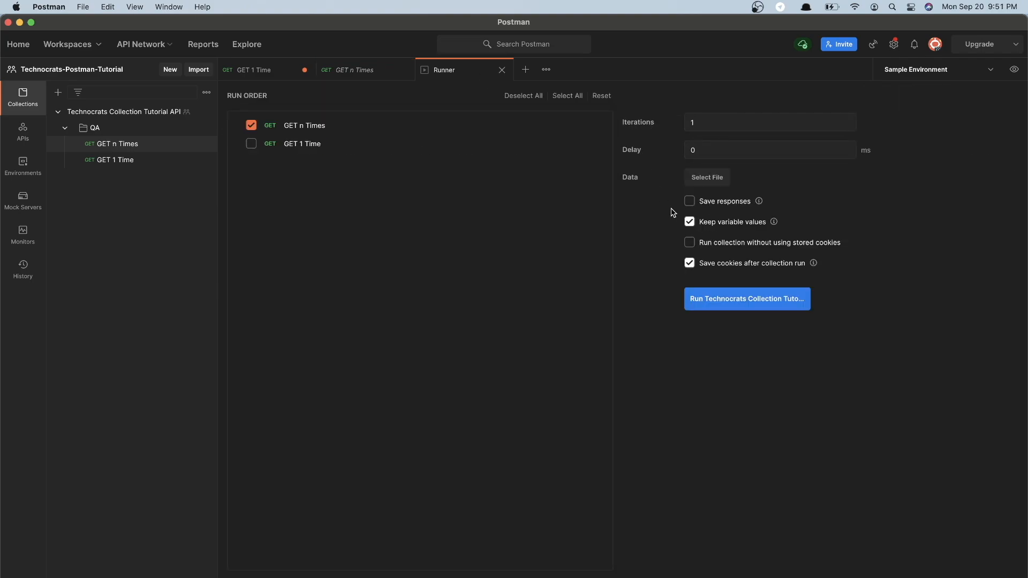
# Inspect the iterations, delay and data file settings of the collection run
pyautogui.doubleClick(712, 123)
pyautogui.doubleClick(693, 150)
pyautogui.click(718, 152)
pyautogui.doubleClick(717, 151)
pyautogui.click(623, 182)
# Browse Downloads for the run's data file and open InputFile.csv in Excel
pyautogui.click(712, 182)
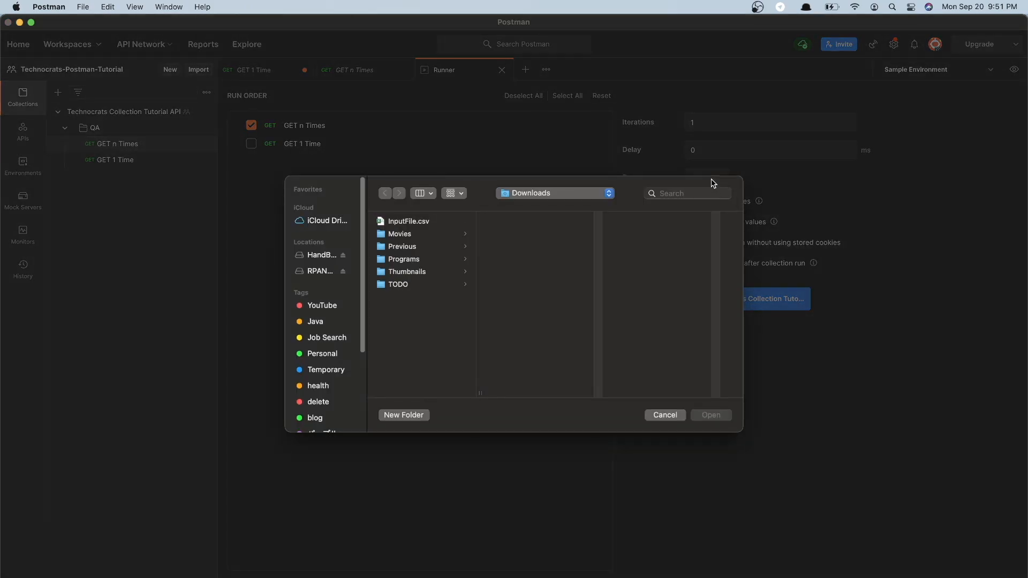
pyautogui.click(413, 225)
pyautogui.rightClick(413, 225)
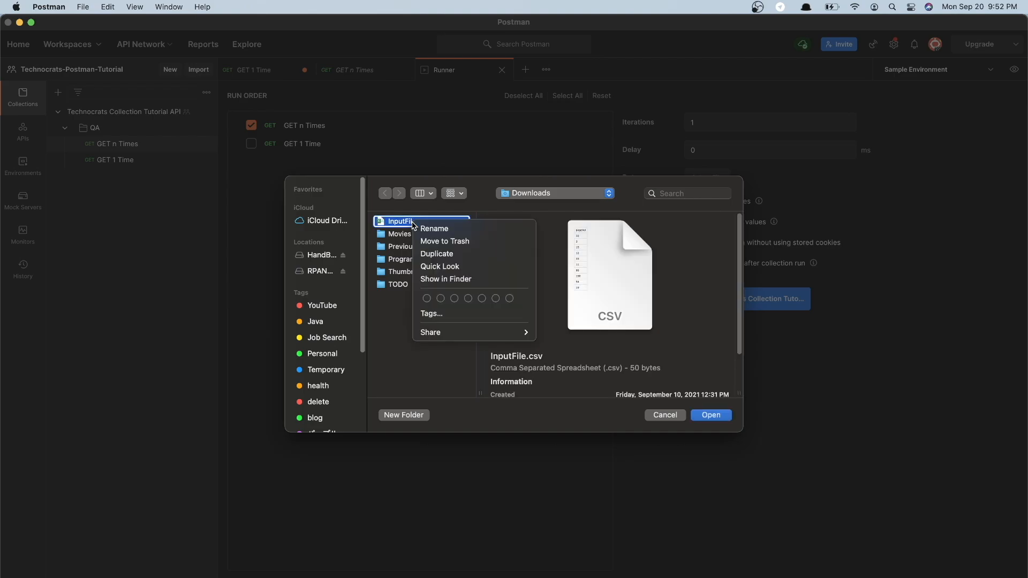
pyautogui.press('Escape')
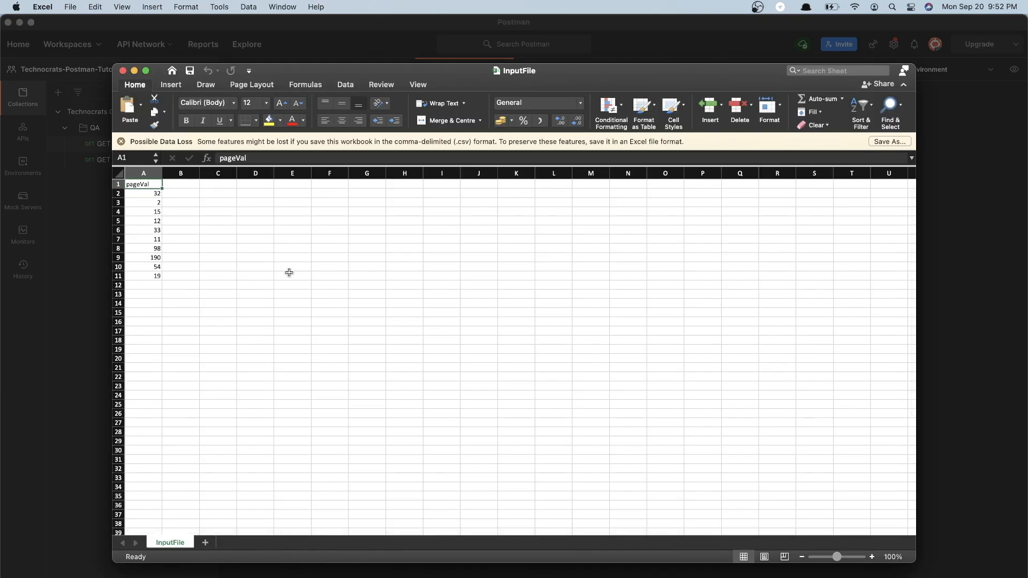
# Examine the pageVal values in cells A2 to A11 of InputFile and minimize the workbook
pyautogui.click(148, 194)
pyautogui.moveTo(148, 194); pyautogui.dragTo(151, 274)
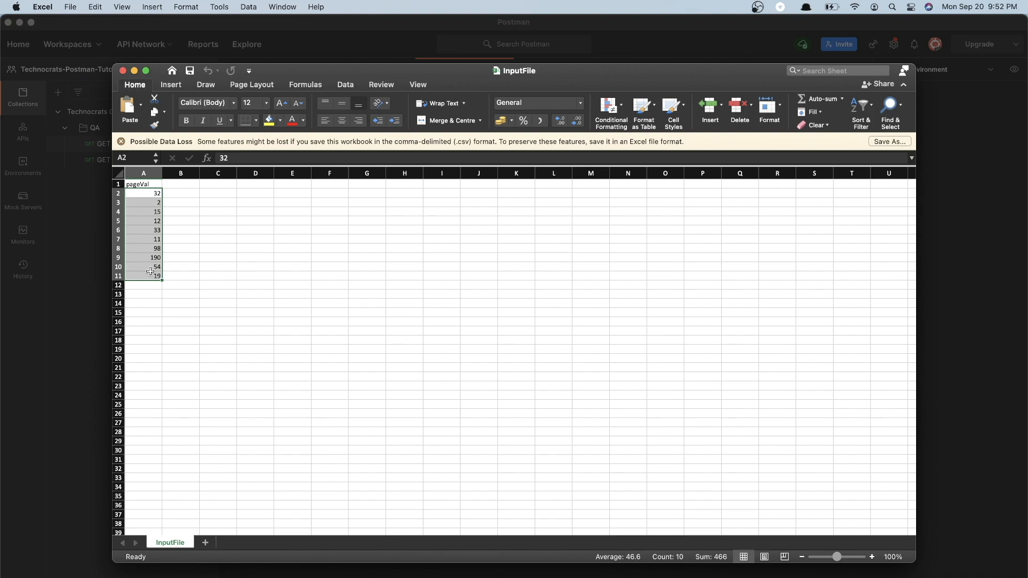
pyautogui.click(147, 194)
pyautogui.click(149, 203)
pyautogui.click(150, 211)
pyautogui.click(150, 221)
pyautogui.click(150, 230)
pyautogui.click(149, 240)
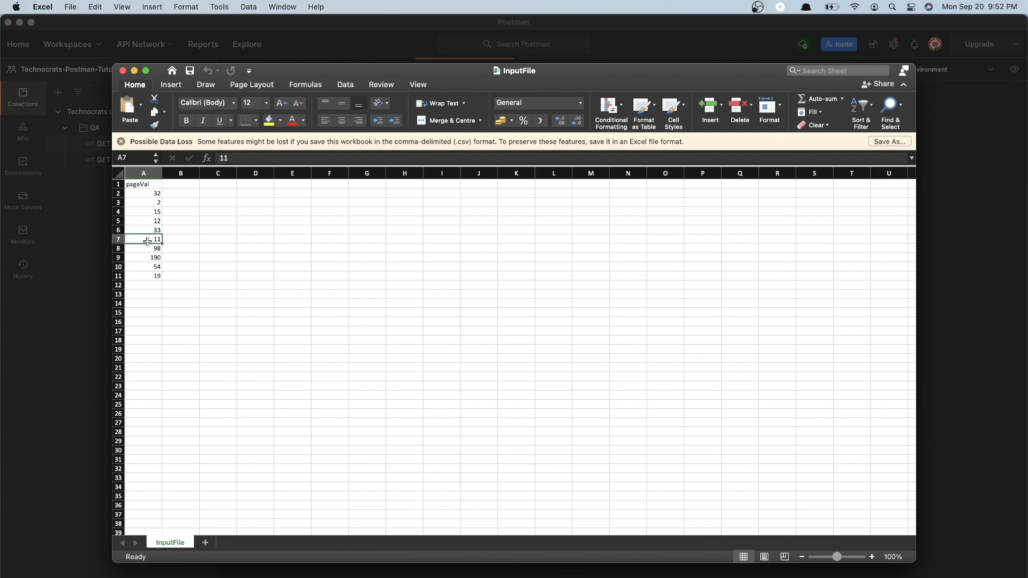
pyautogui.click(150, 249)
pyautogui.click(150, 258)
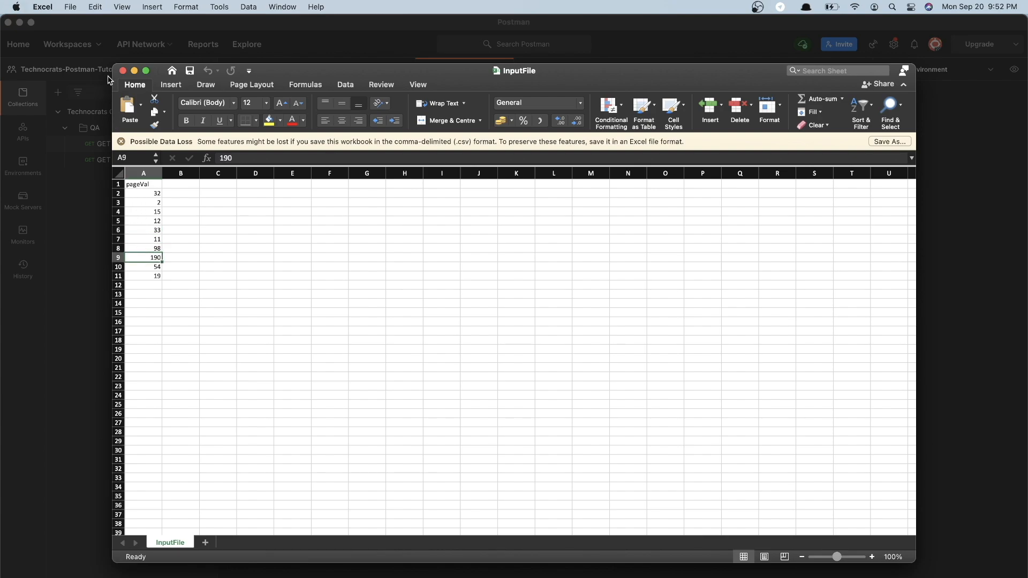
pyautogui.click(134, 72)
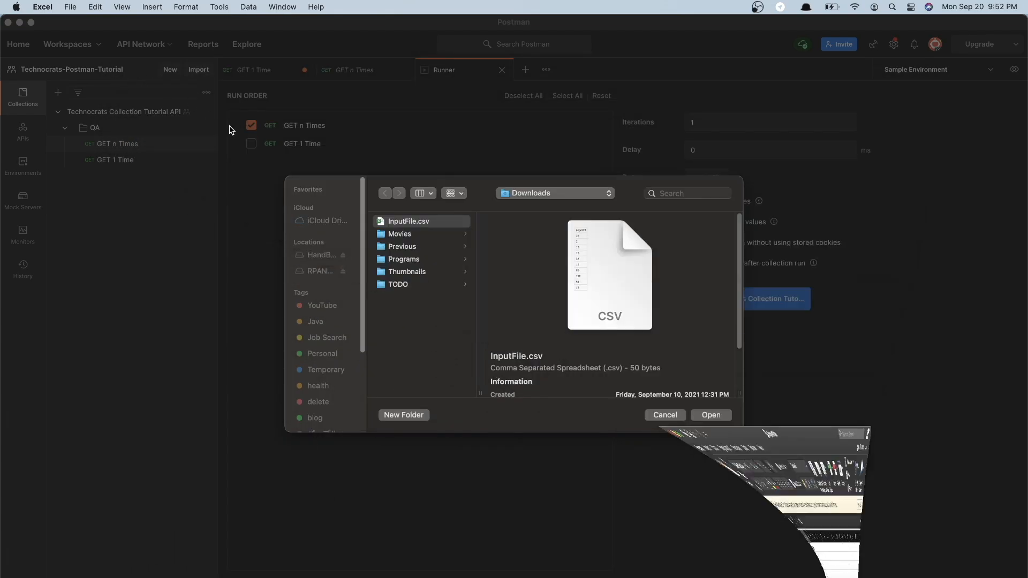
# Load InputFile.csv as the run's data file with the data file type text/csv
pyautogui.click(402, 221)
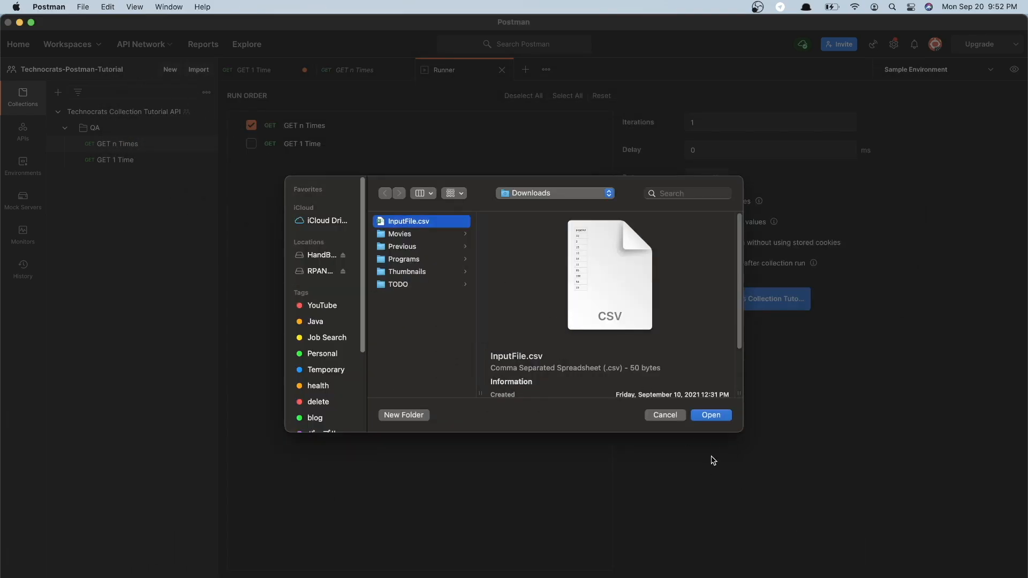
pyautogui.click(711, 415)
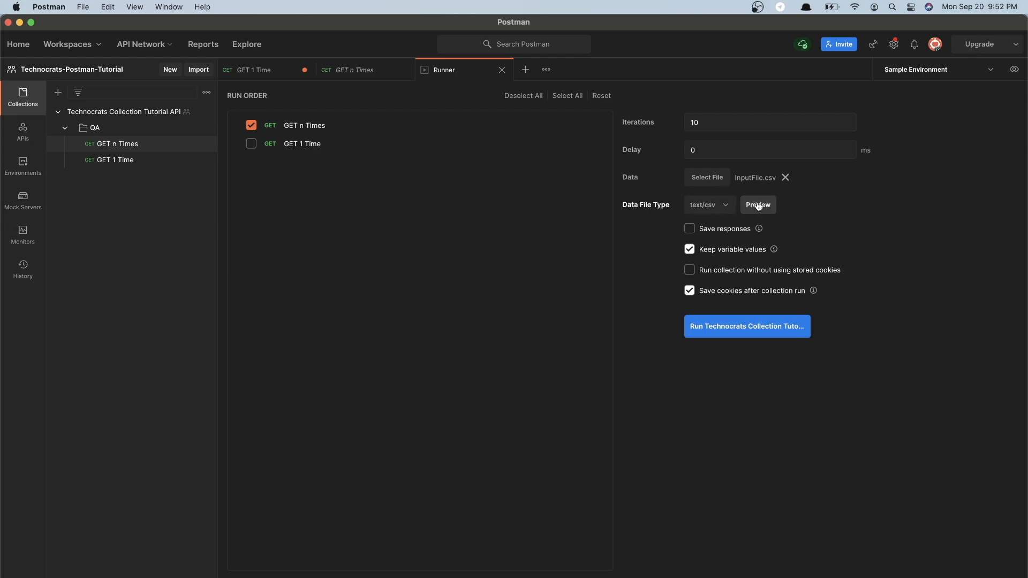
pyautogui.click(696, 207)
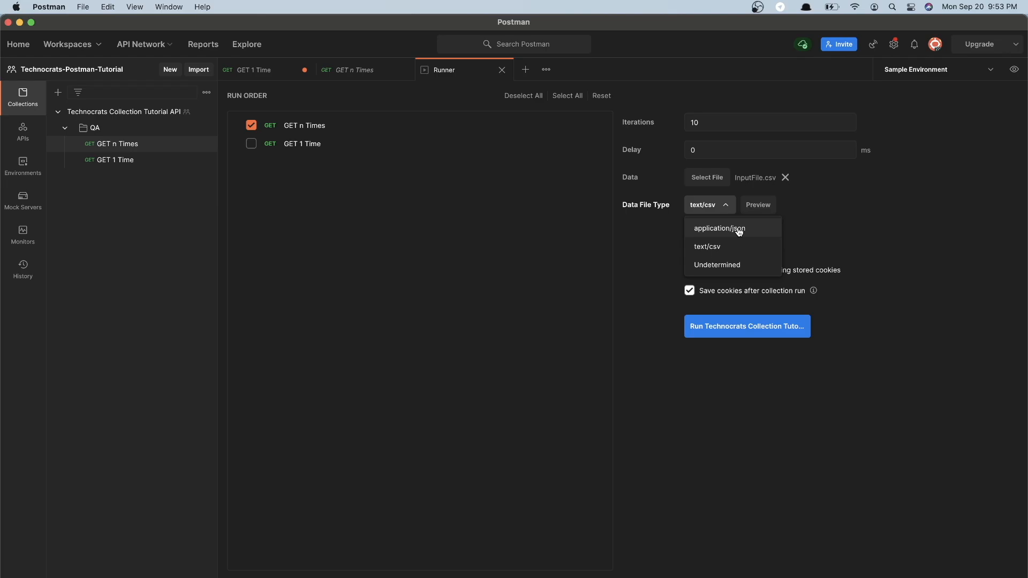
pyautogui.click(724, 248)
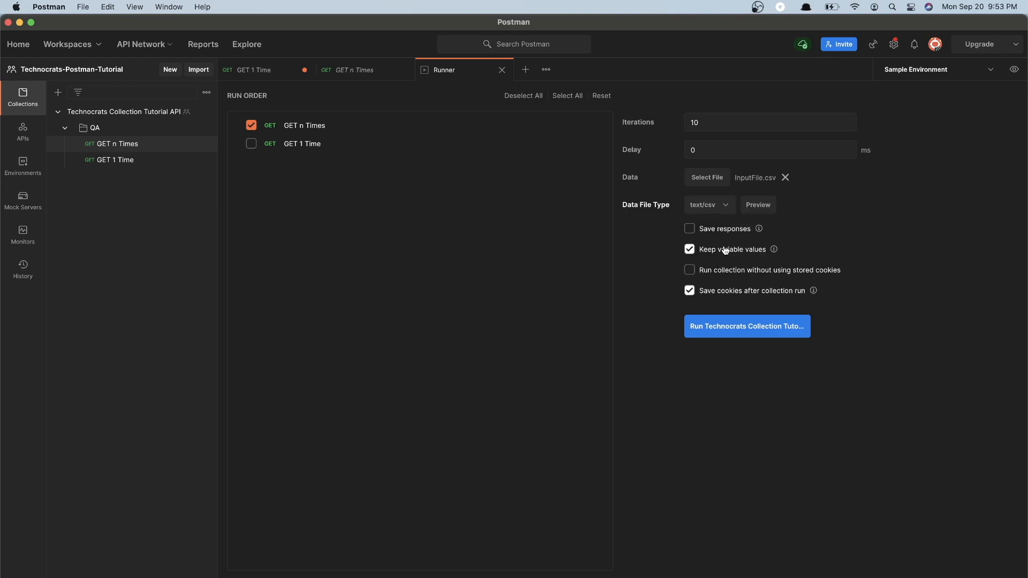
# Preview the pageVal assigned to each iteration from the data file and close the preview
pyautogui.click(758, 206)
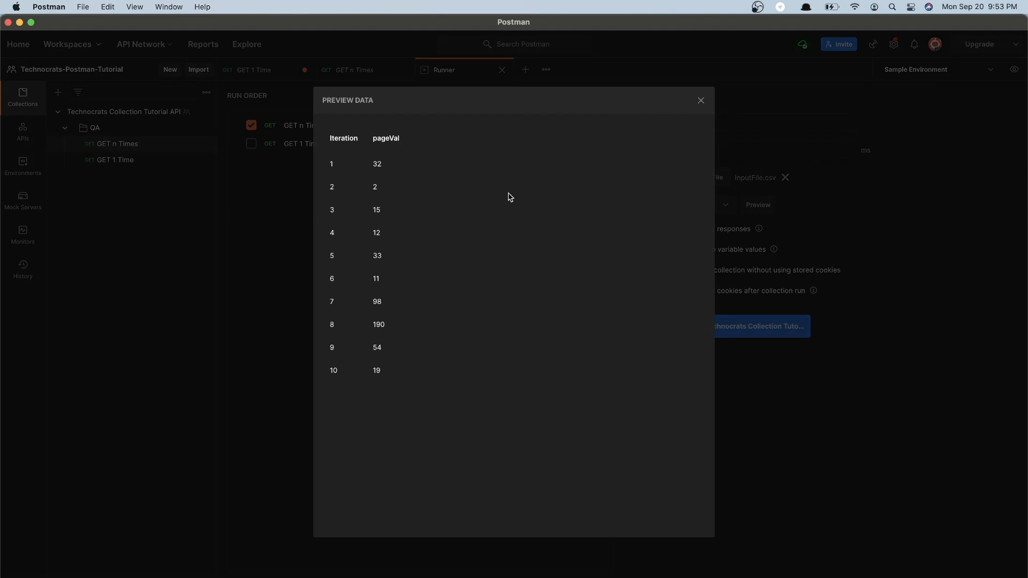
pyautogui.moveTo(330, 159); pyautogui.dragTo(425, 391)
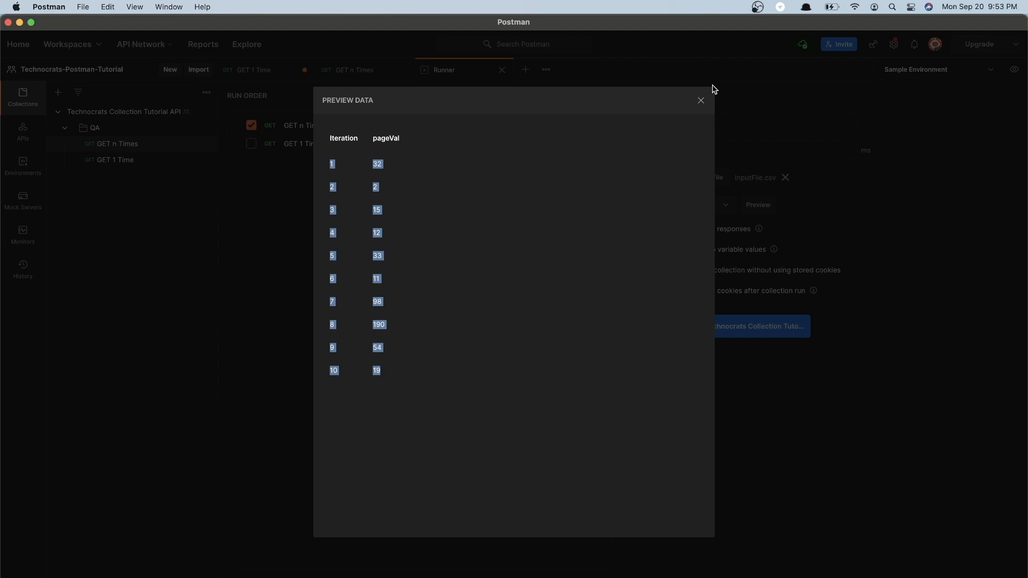
pyautogui.click(703, 101)
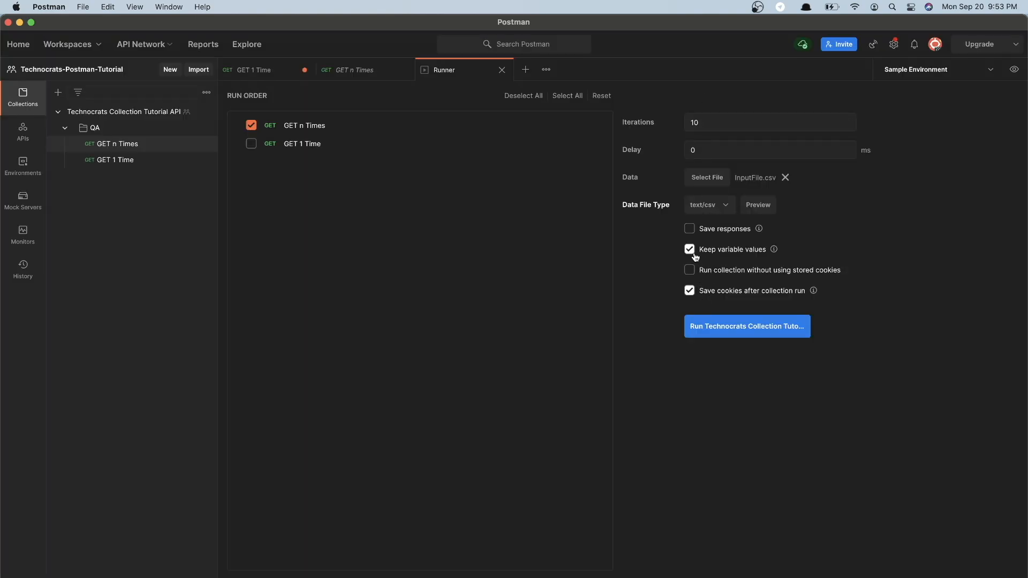
# Run the collection with the data file and display its requests in an enlarged console
pyautogui.click(730, 332)
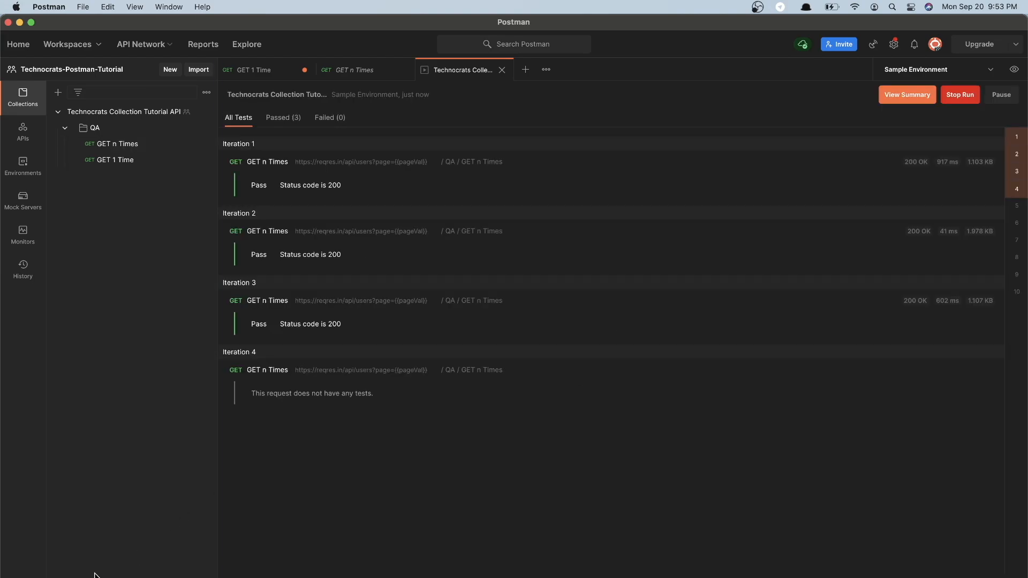
pyautogui.press('alt+super+c')
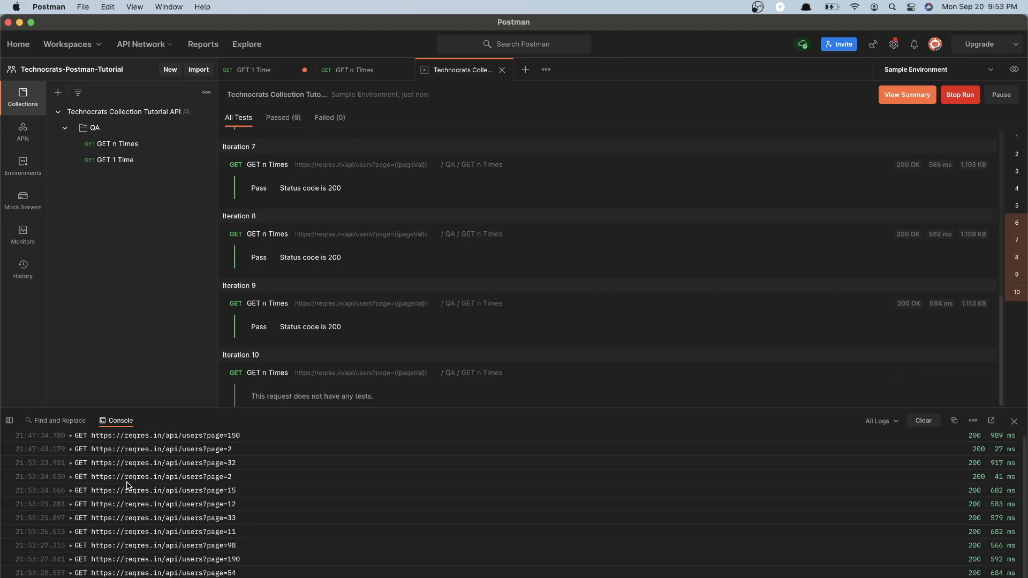
pyautogui.moveTo(153, 412); pyautogui.dragTo(137, 285)
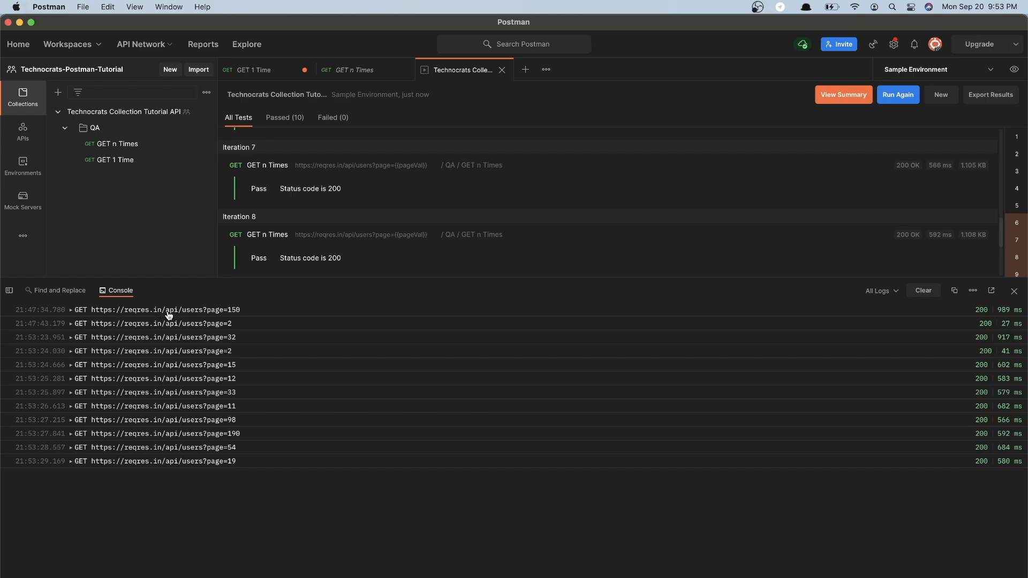
# Review the pageVal variable in the GET n Times request URL and the request's test script
pyautogui.click(384, 71)
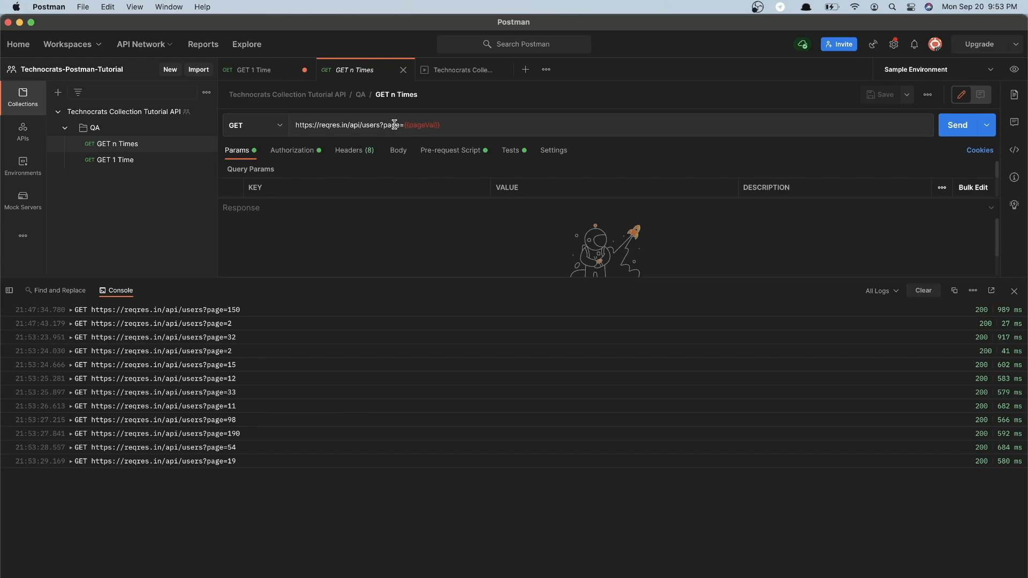
pyautogui.doubleClick(424, 124)
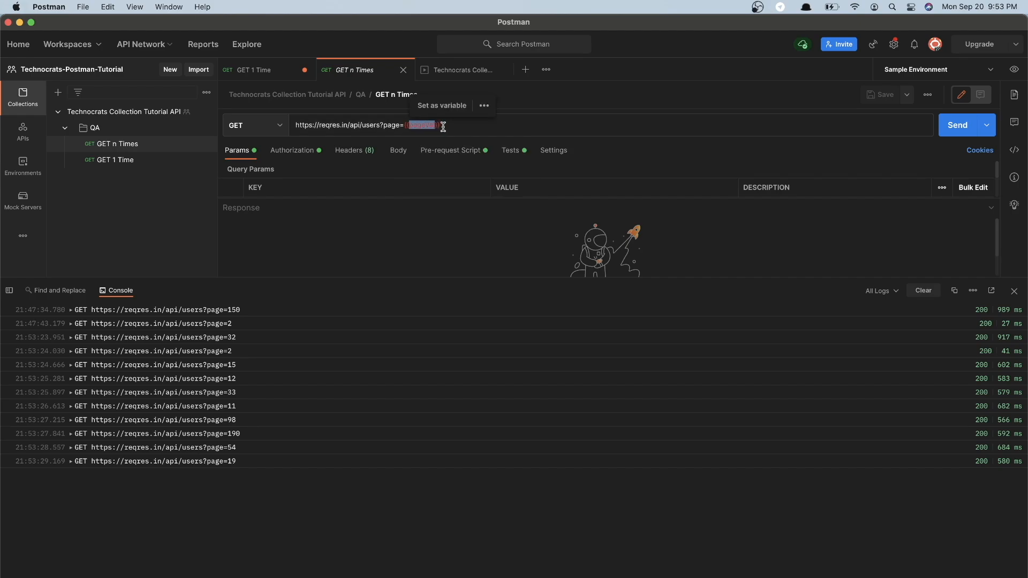
pyautogui.click(445, 125)
pyautogui.click(504, 152)
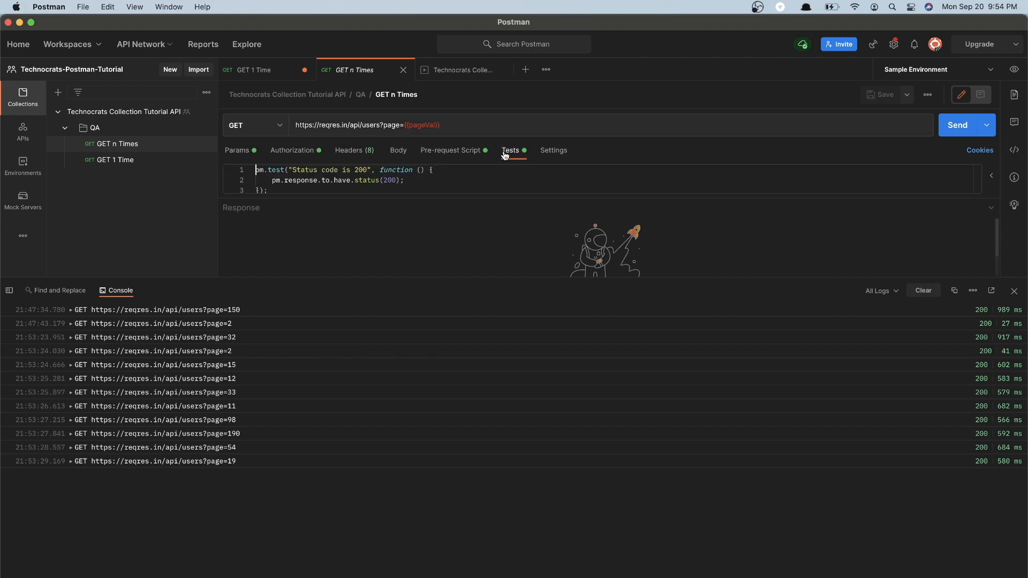
# Examine the collection run's failed, passed and overall test results, and return to the GET n Times test script
pyautogui.click(463, 72)
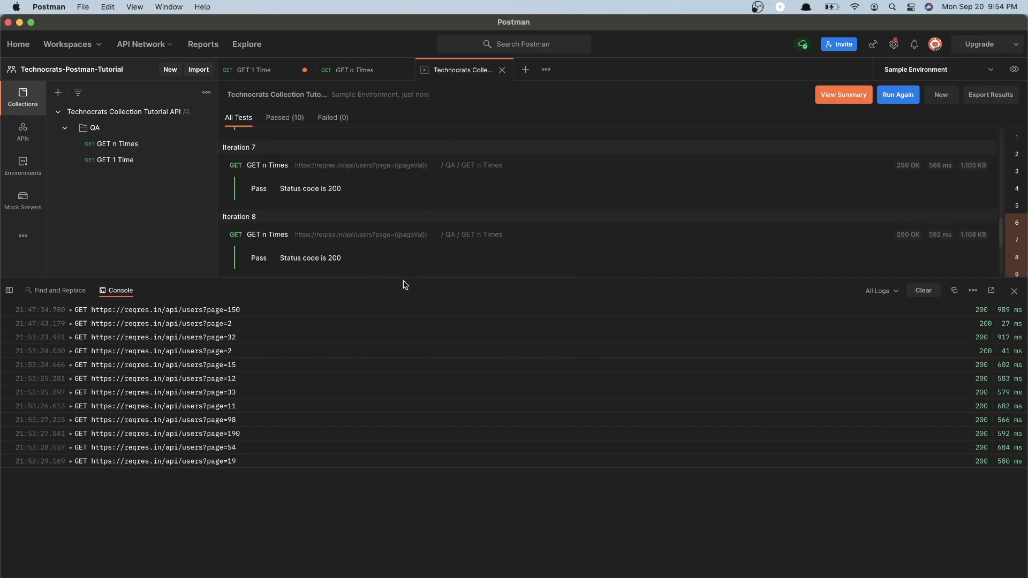
pyautogui.moveTo(404, 284); pyautogui.dragTo(405, 482)
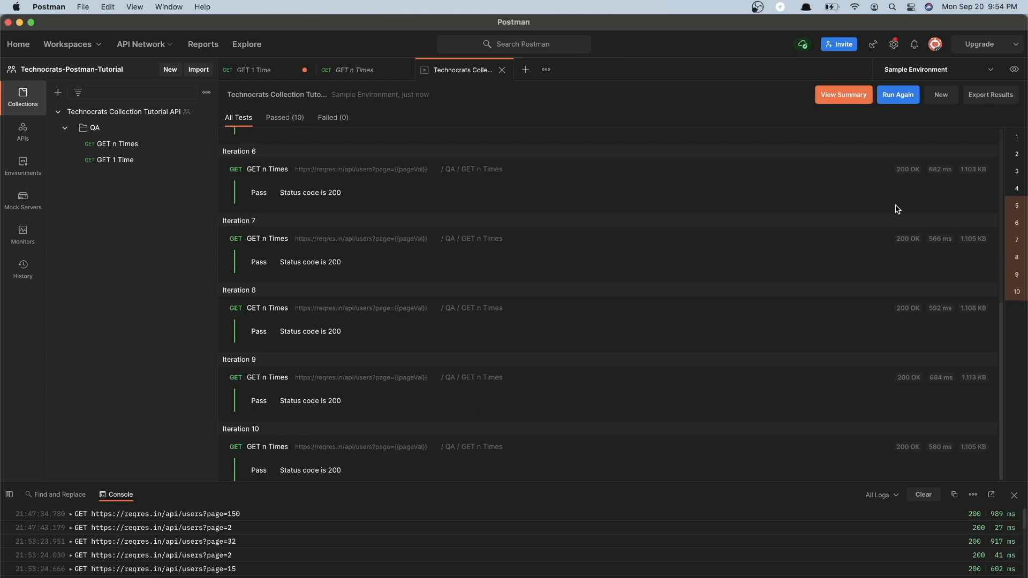
pyautogui.scroll(10, 395, 392)
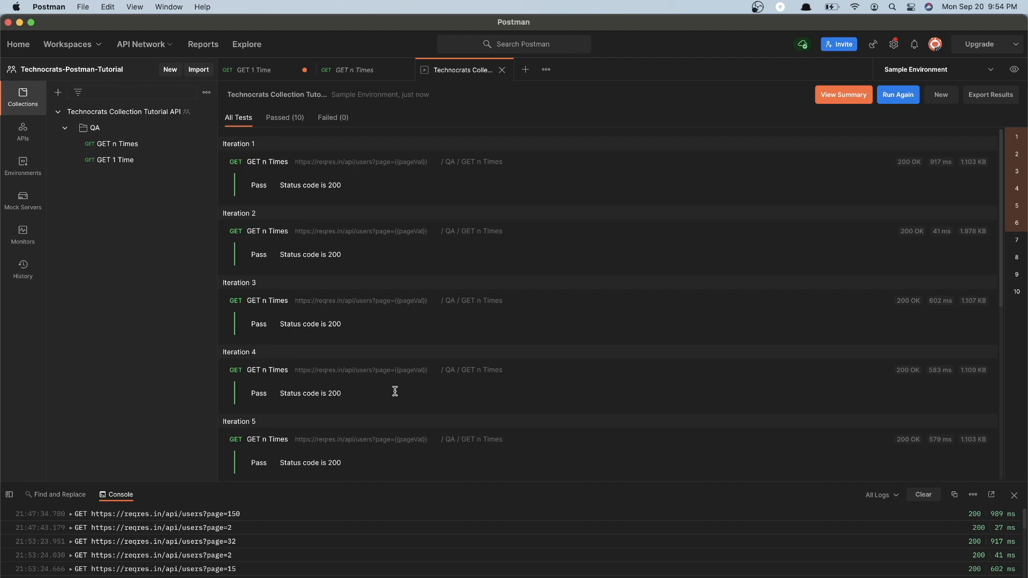
pyautogui.click(331, 119)
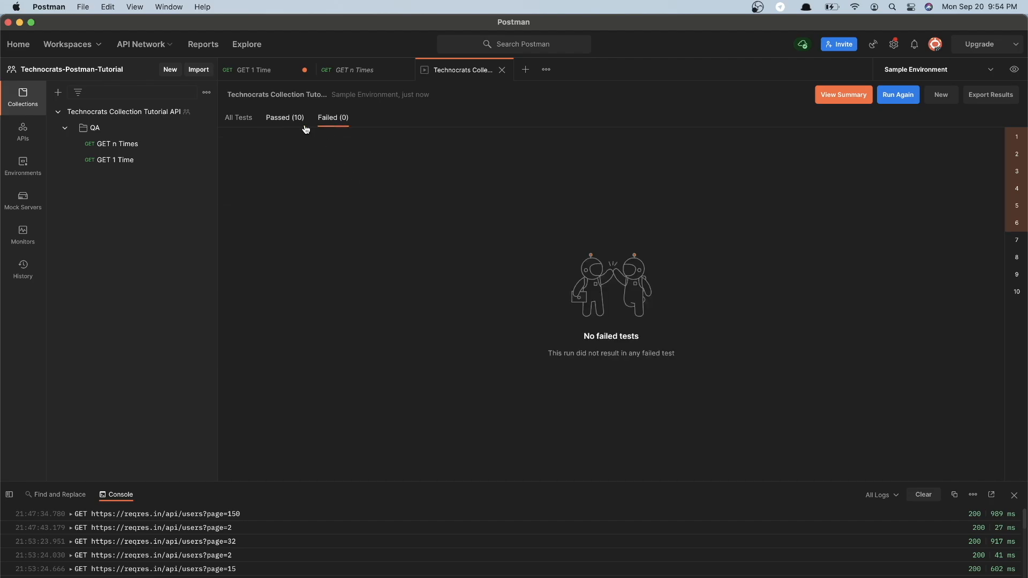
pyautogui.click(275, 119)
pyautogui.click(238, 117)
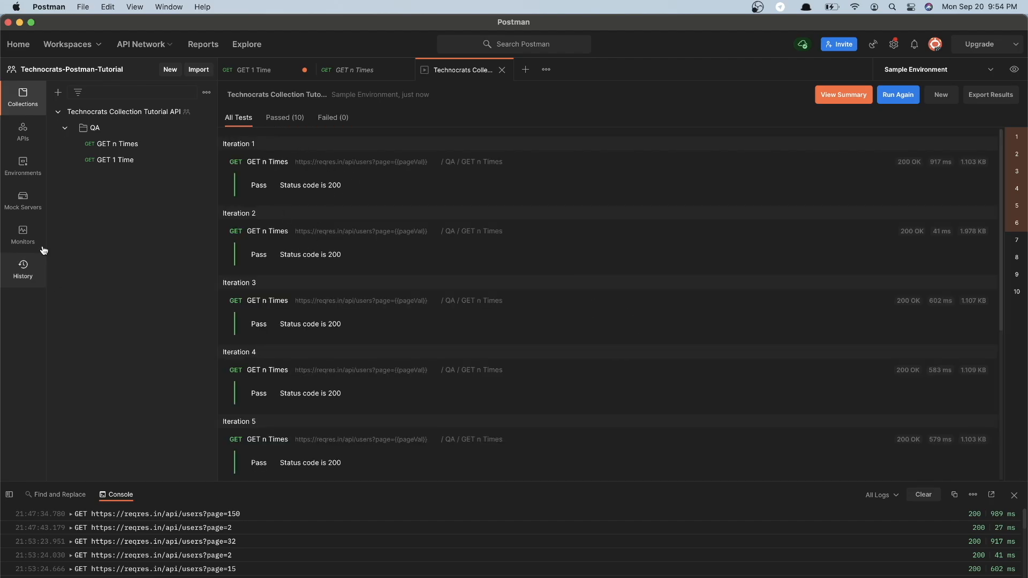
pyautogui.click(364, 73)
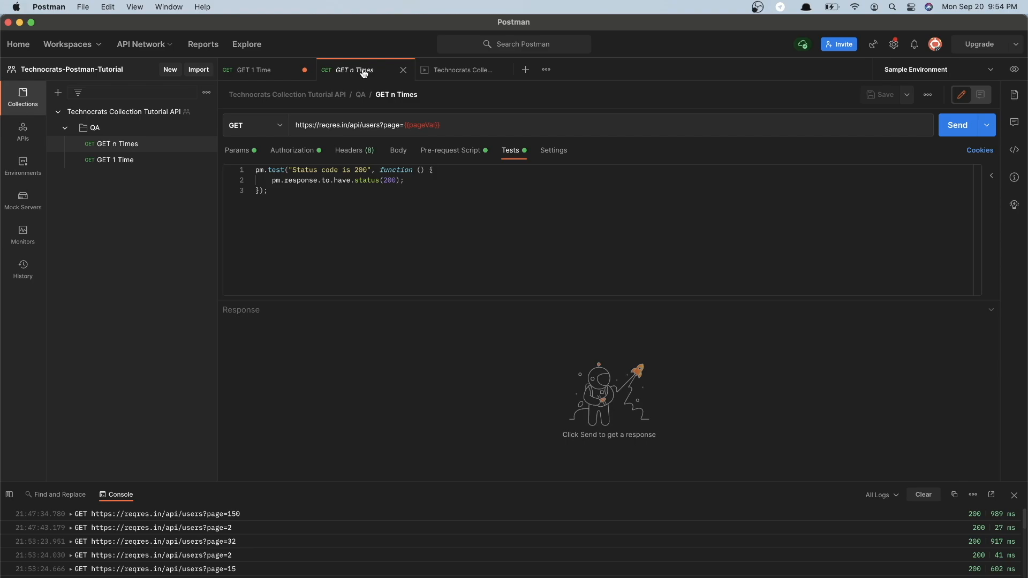
pyautogui.click(316, 197)
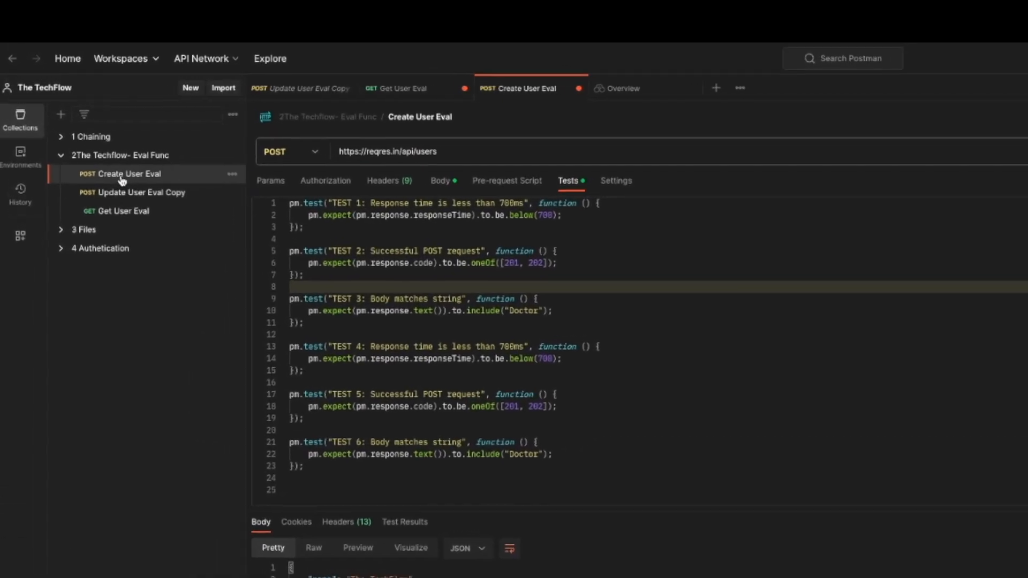
# Compare the test scripts of the Create User Eval, Update User Eval Copy and Get User Eval requests
pyautogui.click(134, 192)
pyautogui.click(123, 210)
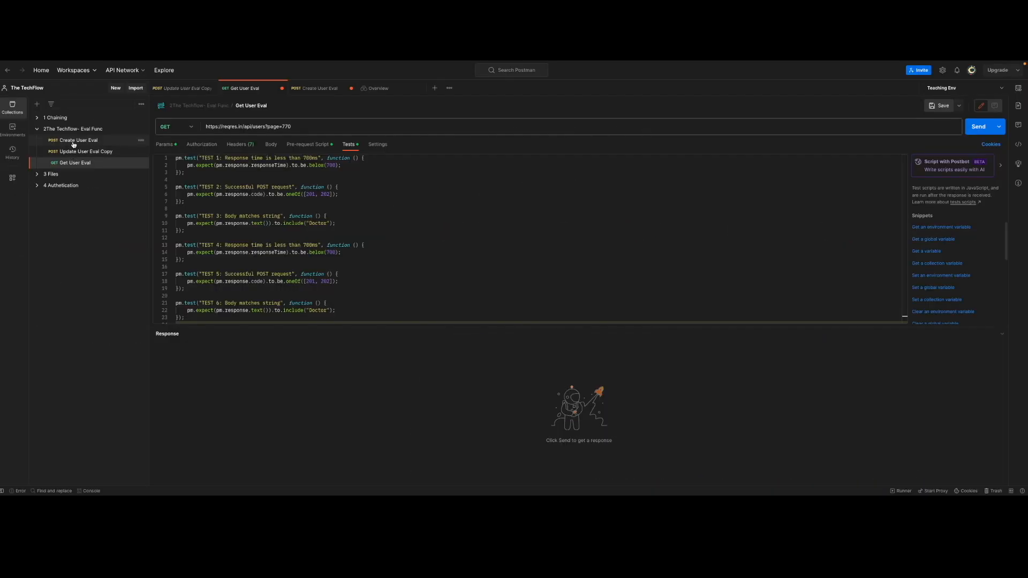
pyautogui.click(74, 141)
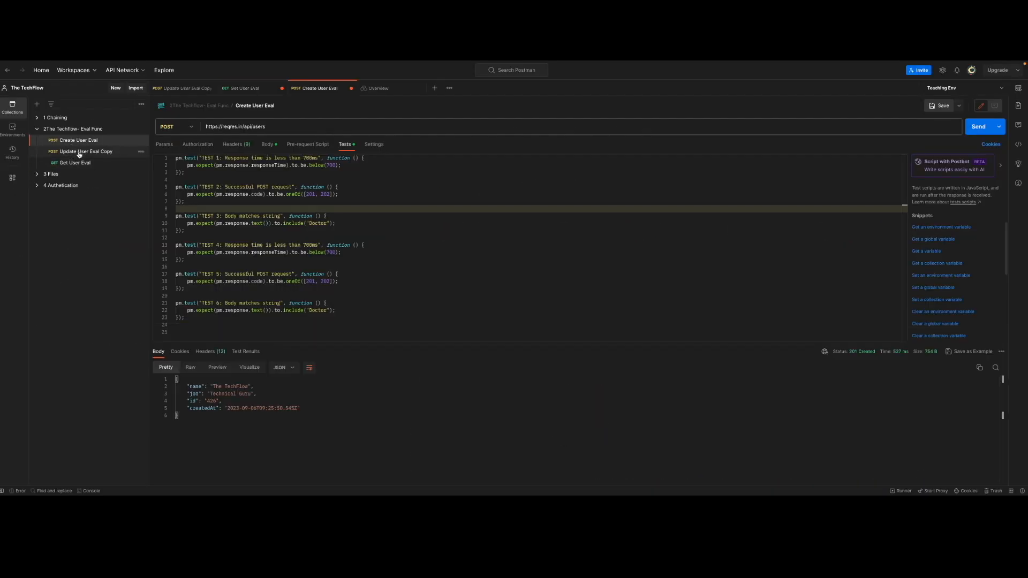
pyautogui.click(78, 153)
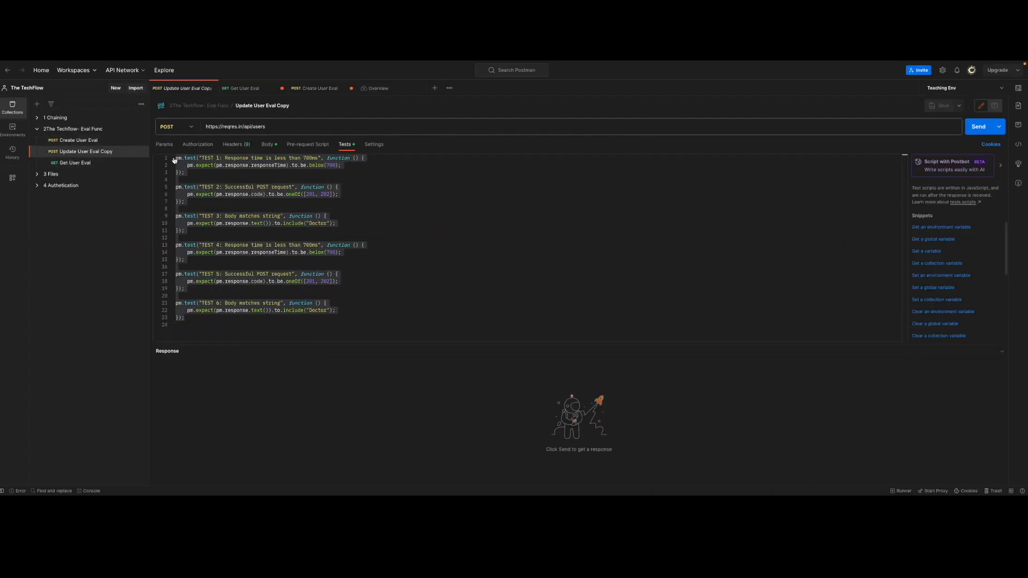
pyautogui.click(68, 165)
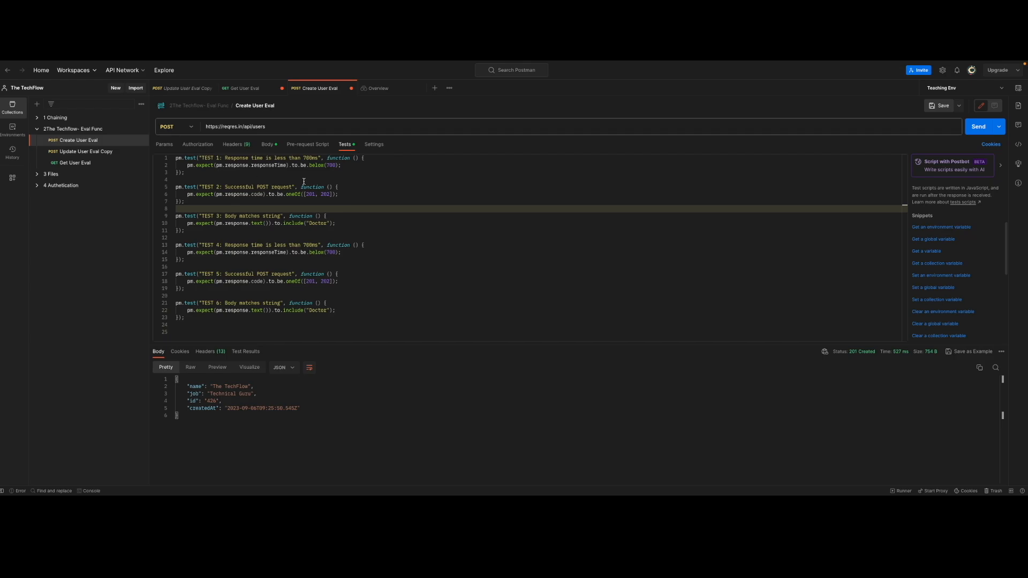
# Send the Create User Eval request and show its test results
pyautogui.click(977, 129)
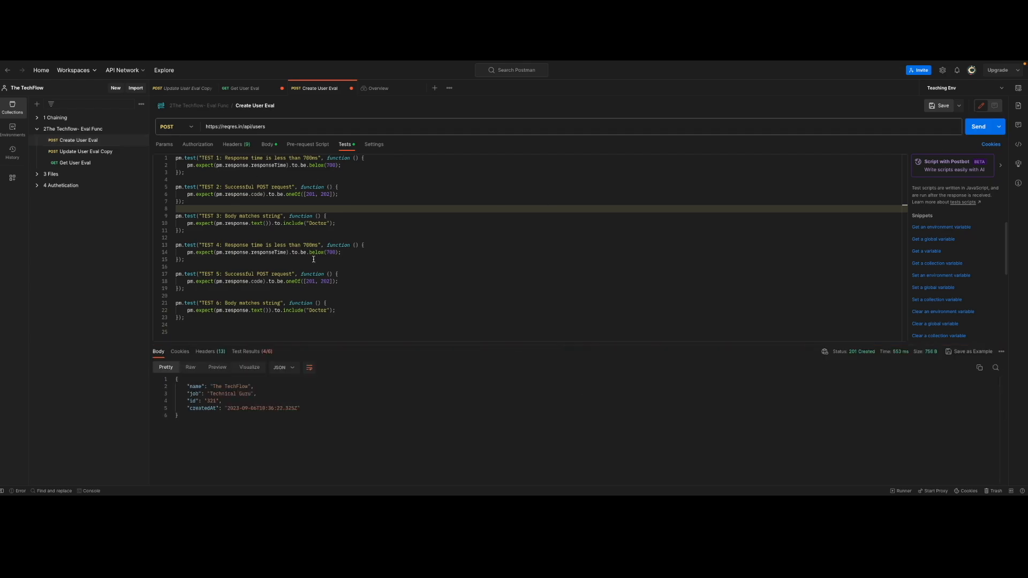
pyautogui.click(242, 355)
# Remove the trailing blank line and declare an empty arrow function named baseTests above the tests in the Create User Eval test script
pyautogui.click(225, 324)
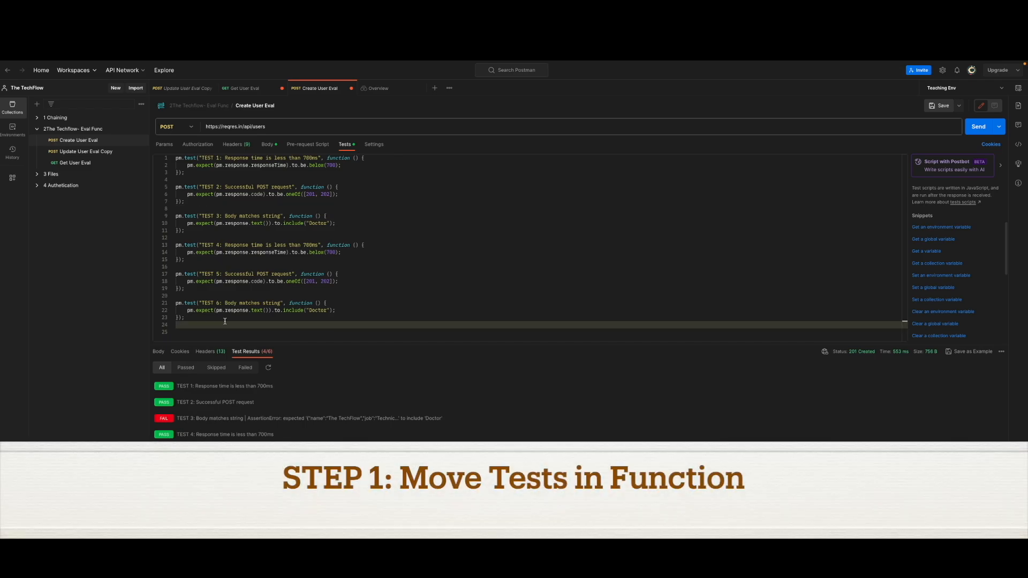
pyautogui.press('BackSpace')
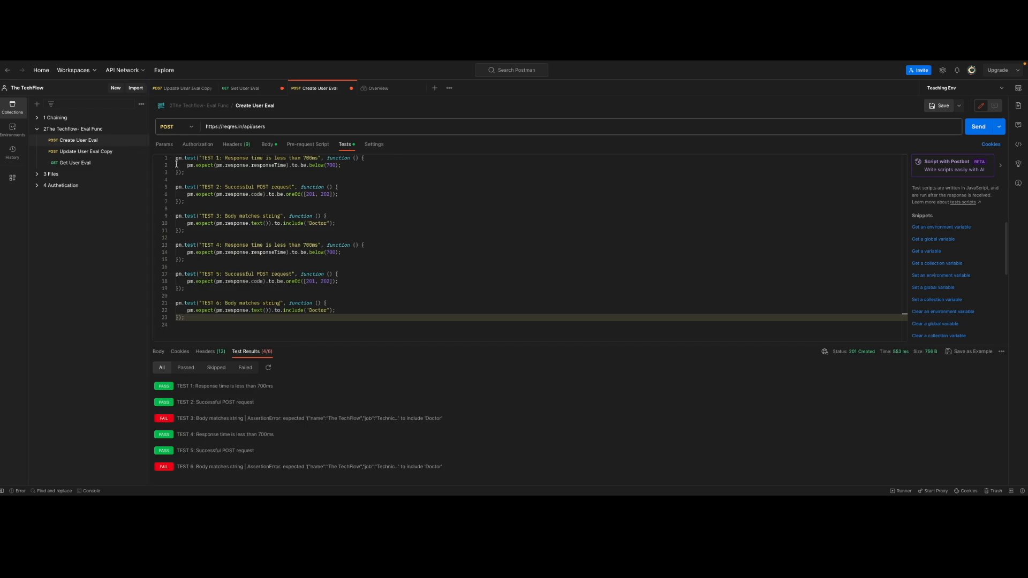
pyautogui.hotkey('ctrl', 'a')
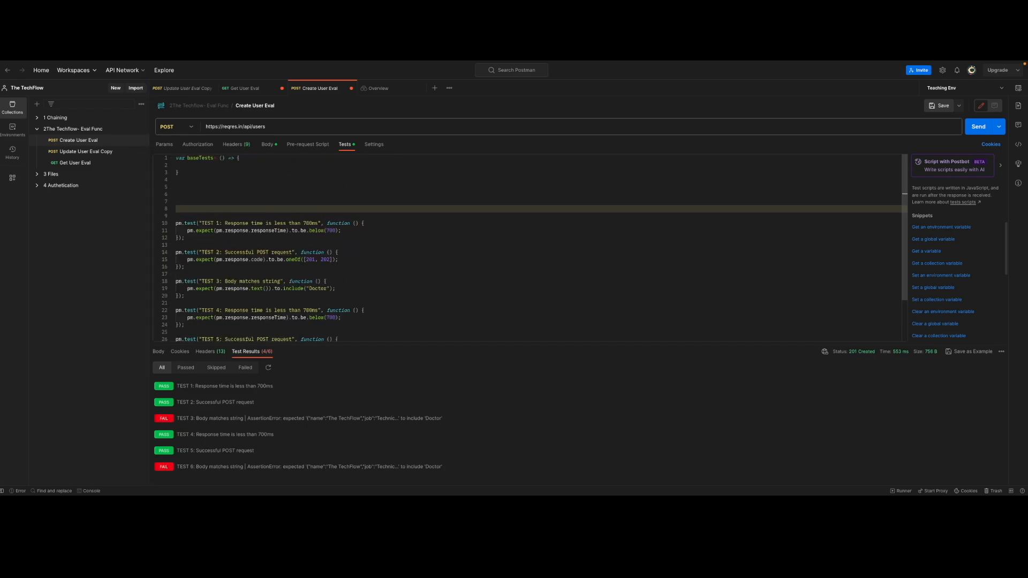
pyautogui.doubleClick(182, 158)
pyautogui.doubleClick(192, 159)
# Move all six tests into the body of the baseTests function and remove the blank lines before TEST 1
pyautogui.moveTo(184, 212); pyautogui.dragTo(353, 353)
pyautogui.press('super+c')
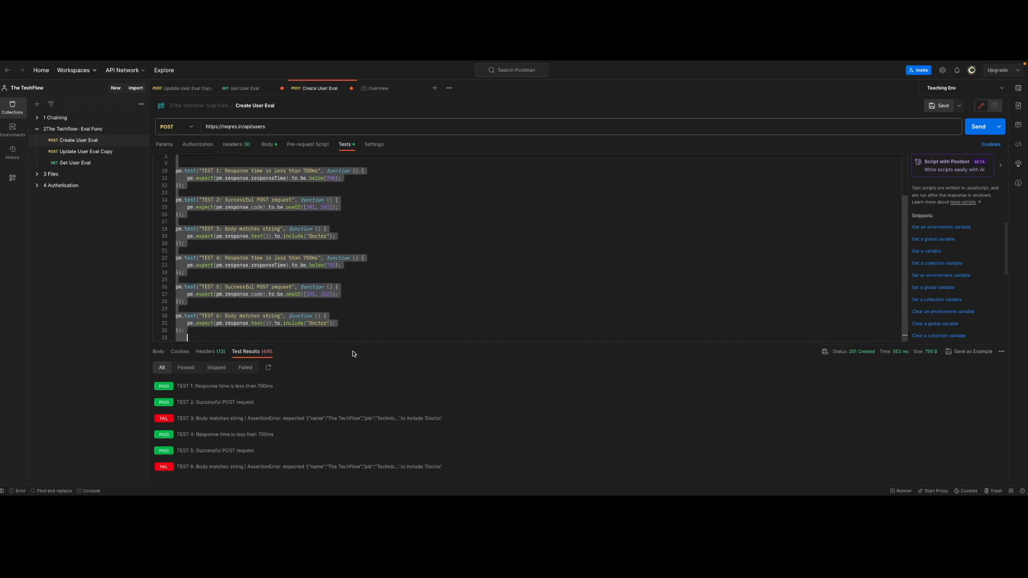
pyautogui.press('BackSpace')
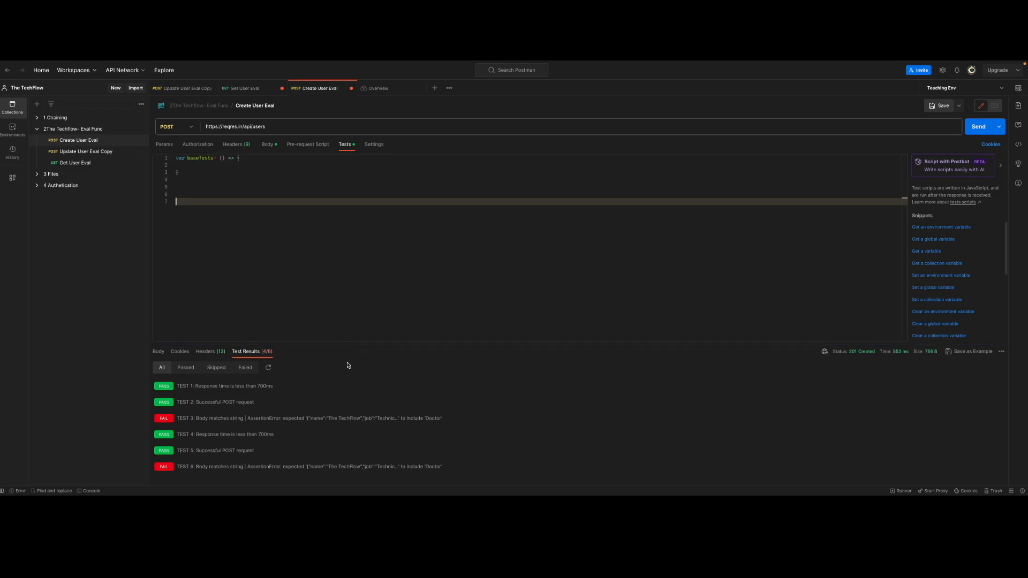
pyautogui.click(193, 166)
pyautogui.press('super+v')
pyautogui.scroll(1, 193, 167)
pyautogui.click(192, 167)
pyautogui.press('Delete')
pyautogui.press('Delete')
pyautogui.press('Delete')
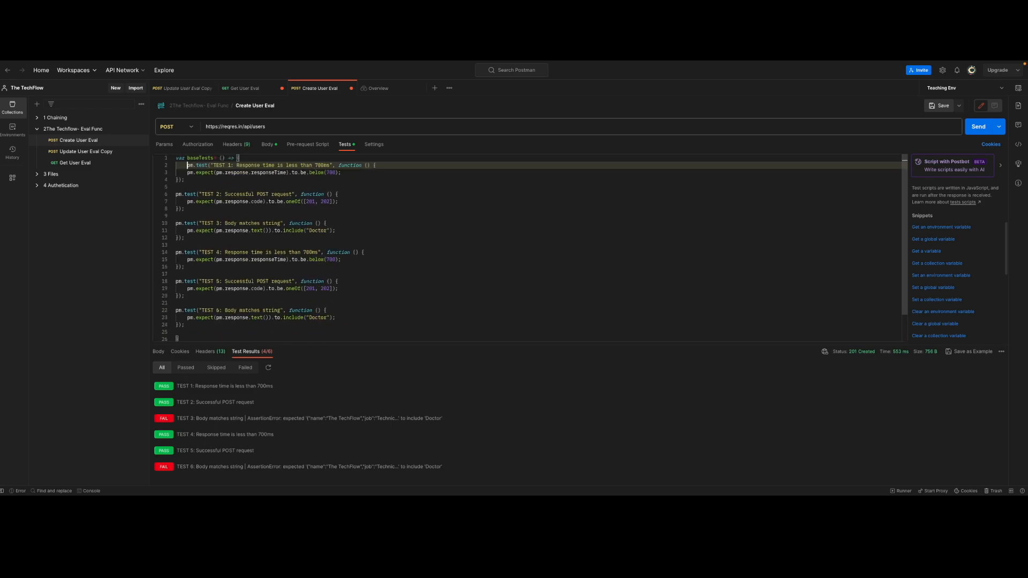
# Send the request before and after adding a baseTests() call below the function in the test script
pyautogui.doubleClick(203, 159)
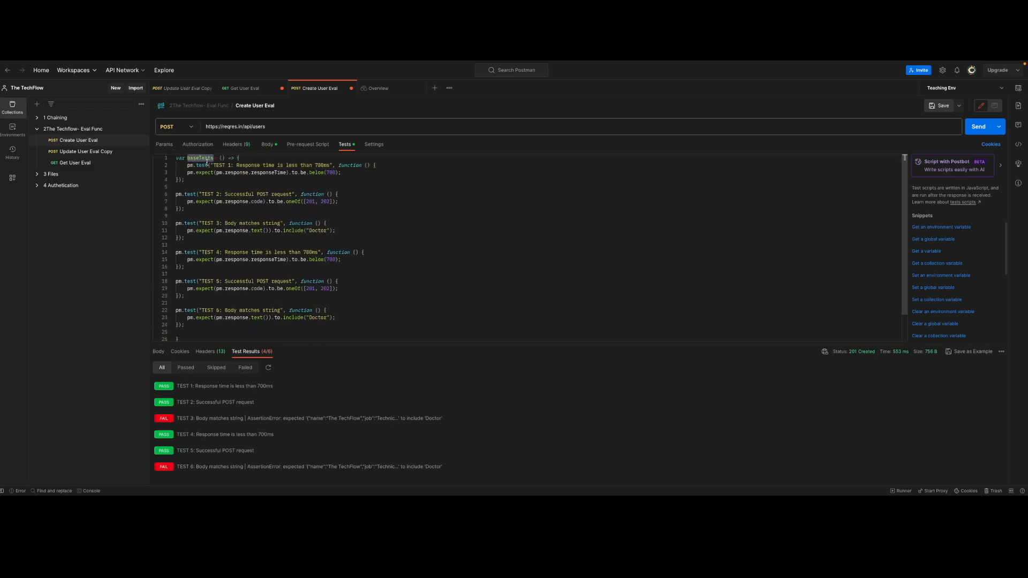
pyautogui.click(978, 126)
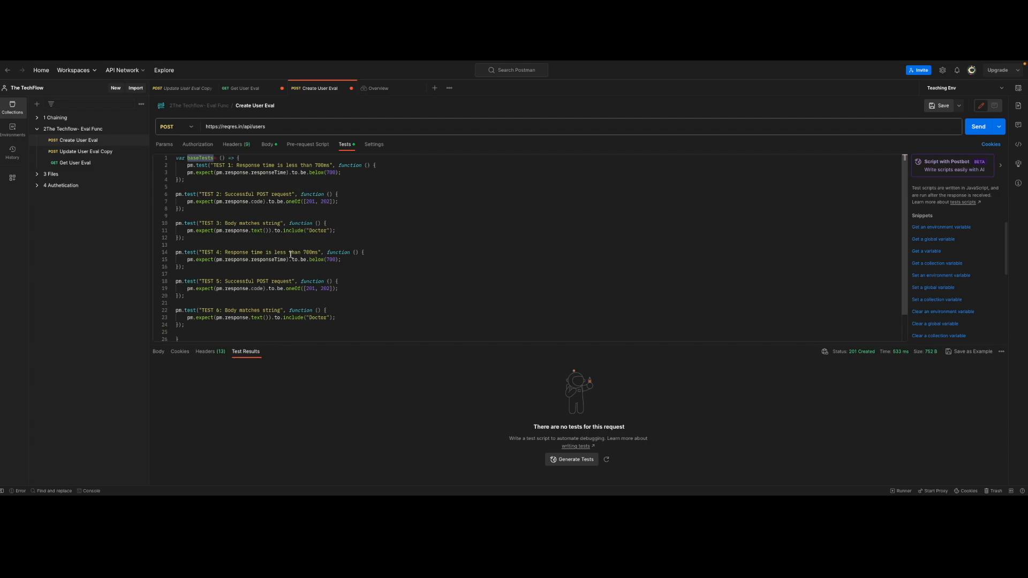
pyautogui.scroll(-1, 241, 267)
pyautogui.click(217, 318)
pyautogui.press('Return')
pyautogui.write('baseTests')
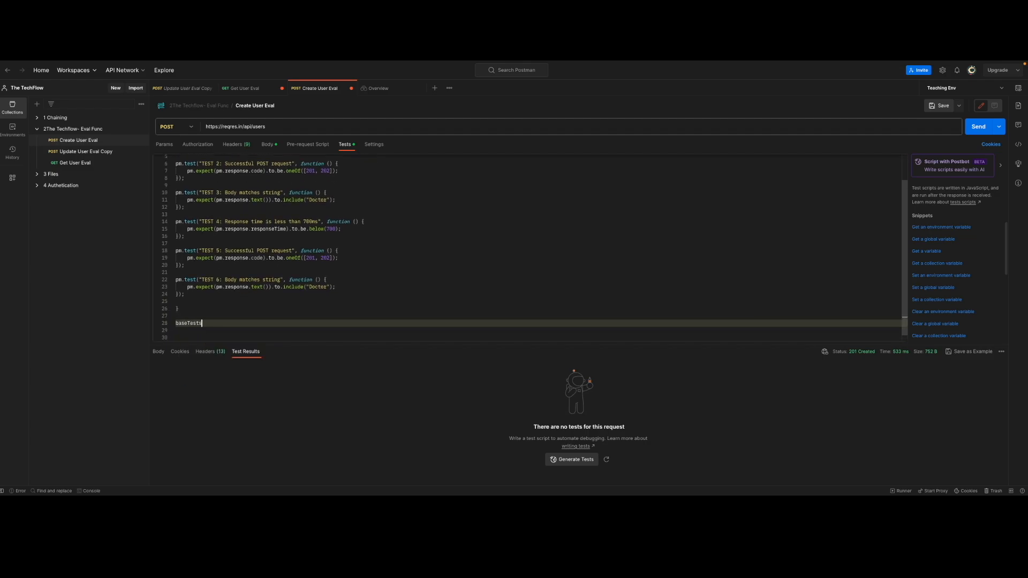
pyautogui.write('(')
pyautogui.hotkey('ctrl', 'Return')
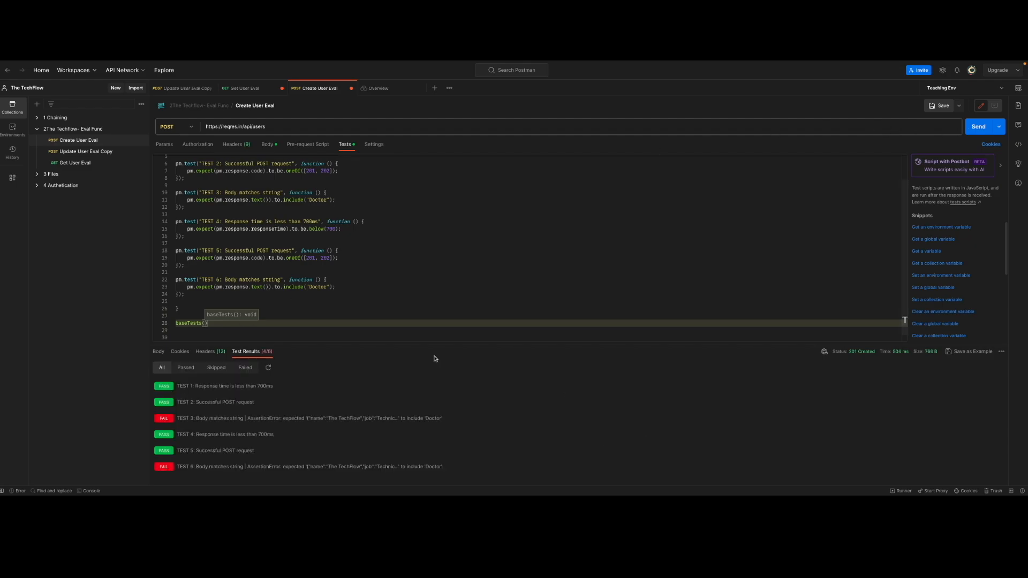
# Comment out the baseTests() call and store the function in an environment variable with pm.environment.set("baseTests", baseTests.toString());
pyautogui.moveTo(220, 324); pyautogui.dragTo(182, 324)
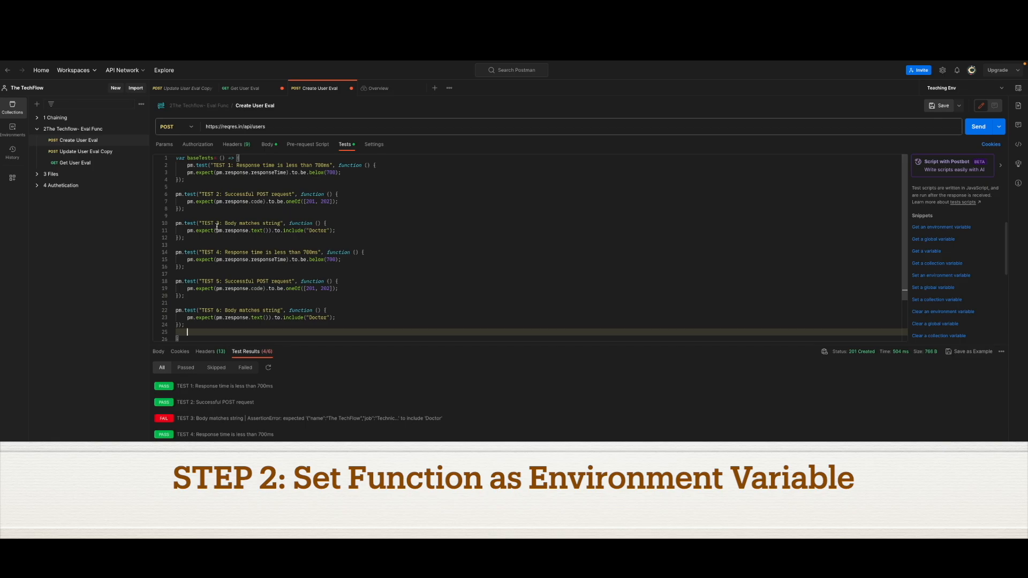
pyautogui.doubleClick(195, 158)
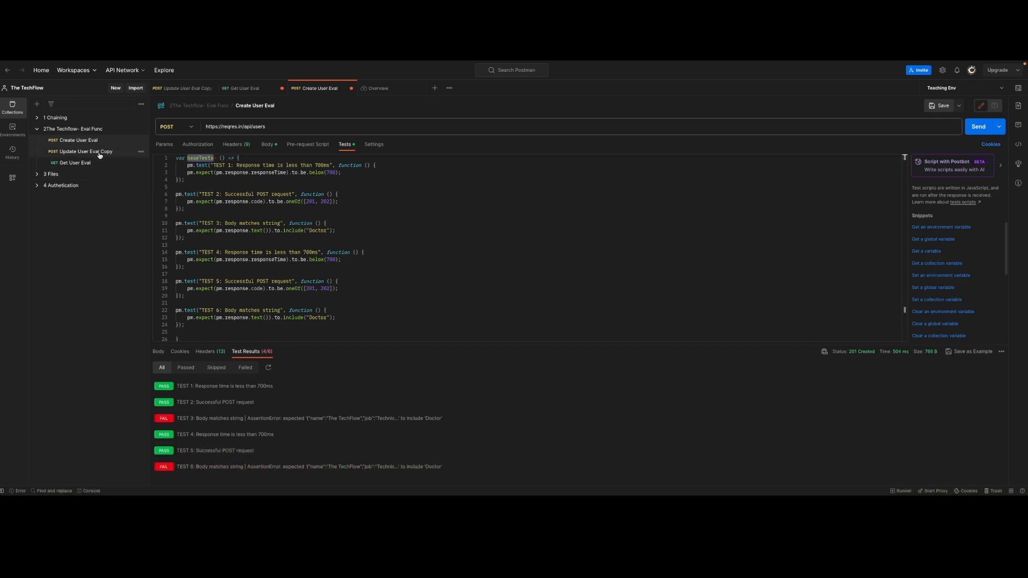
pyautogui.scroll(-2, 285, 243)
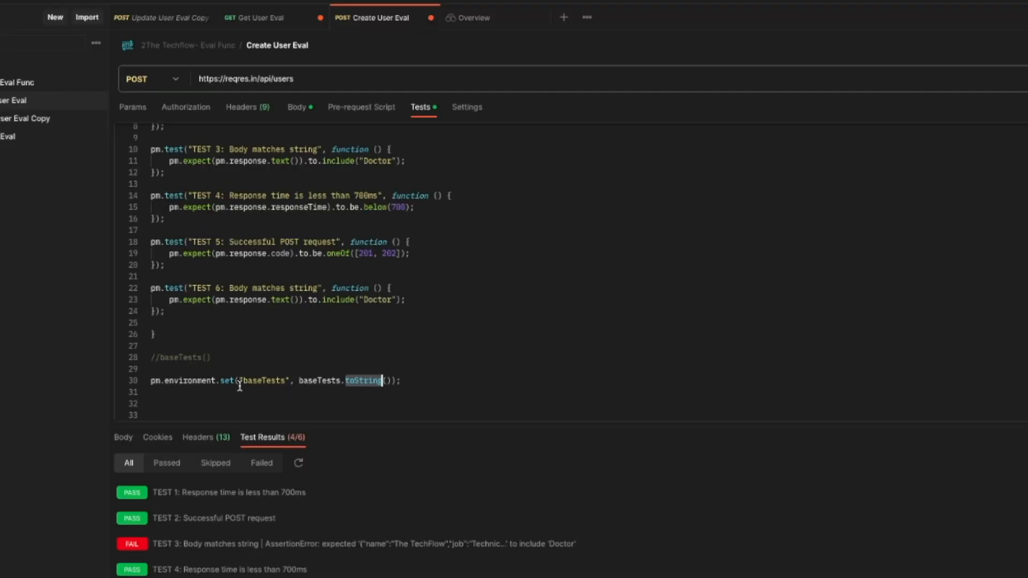
pyautogui.click(246, 316)
pyautogui.doubleClick(262, 381)
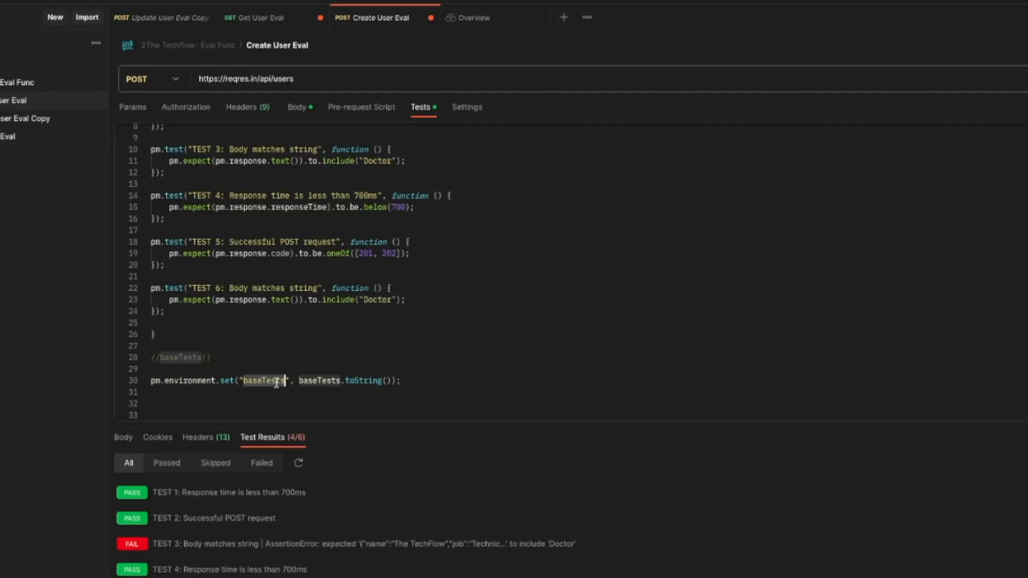
pyautogui.doubleClick(321, 380)
pyautogui.scroll(3, 300, 242)
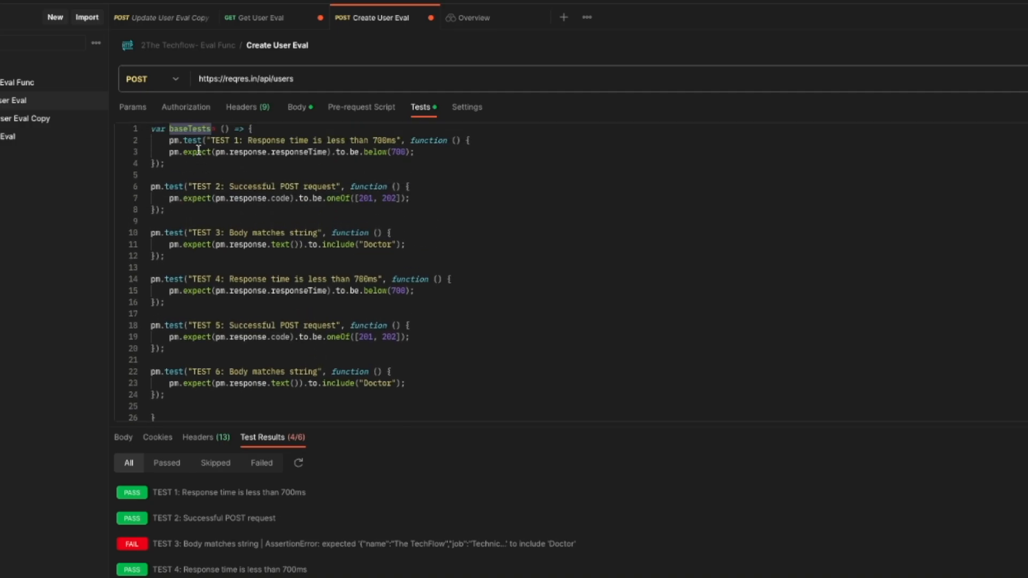
pyautogui.doubleClick(188, 129)
pyautogui.scroll(-3, 288, 312)
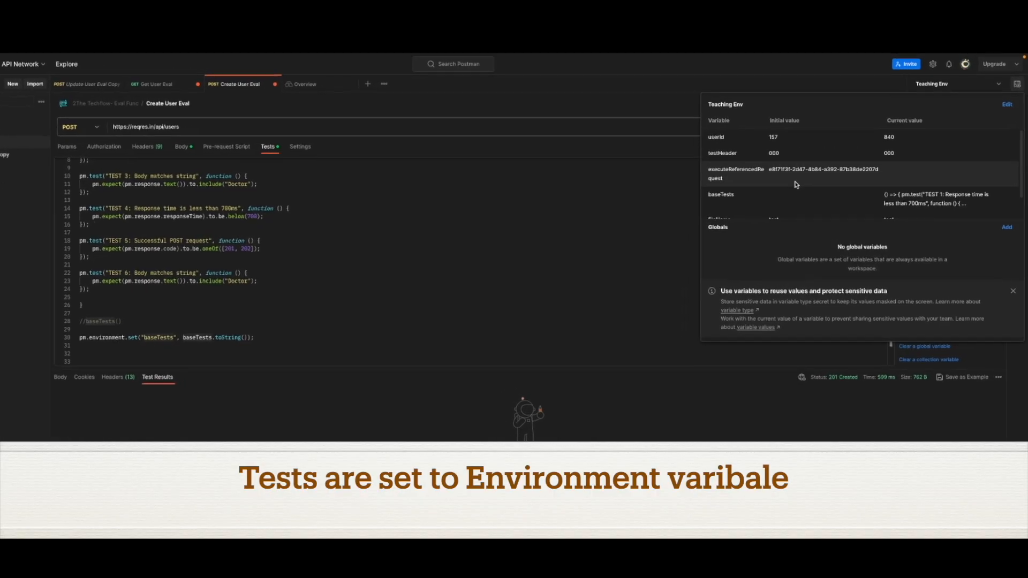
# Examine the baseTests variable and its current value in the Teaching Env environment
pyautogui.scroll(-2, 805, 177)
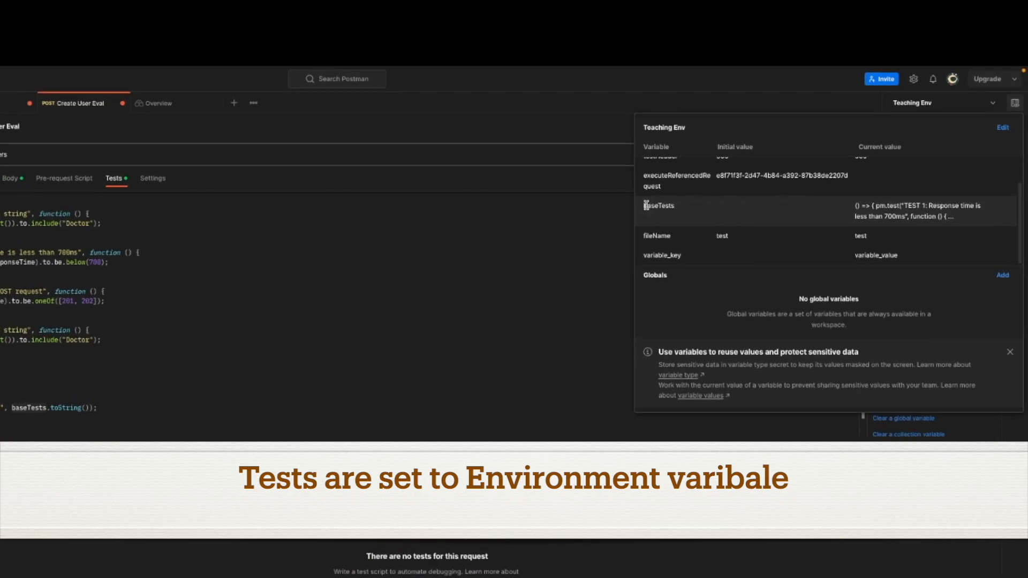
pyautogui.doubleClick(688, 198)
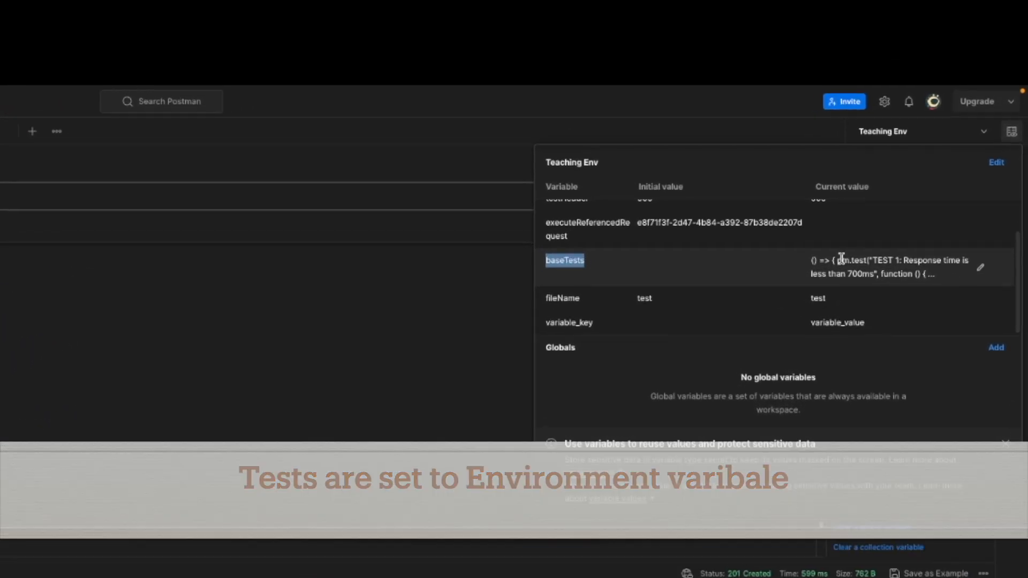
pyautogui.click(973, 315)
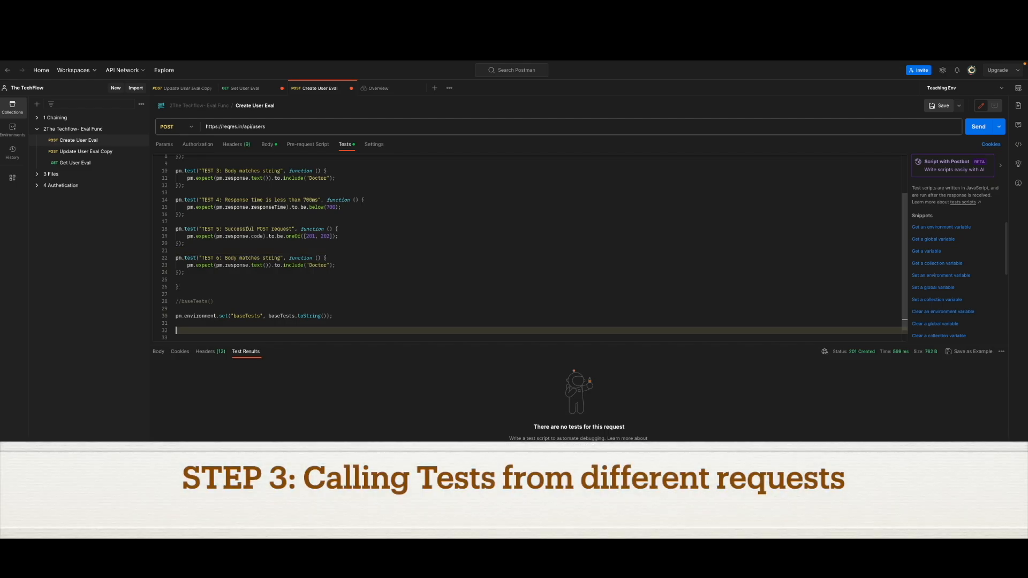
# Add eval(pm.environment.get("baseTests"))(); below the pm.environment.set line in the Create User Eval test script
pyautogui.write('eval(pm.environment.get("baseTests"))();')
pyautogui.moveTo(178, 331); pyautogui.dragTo(185, 332)
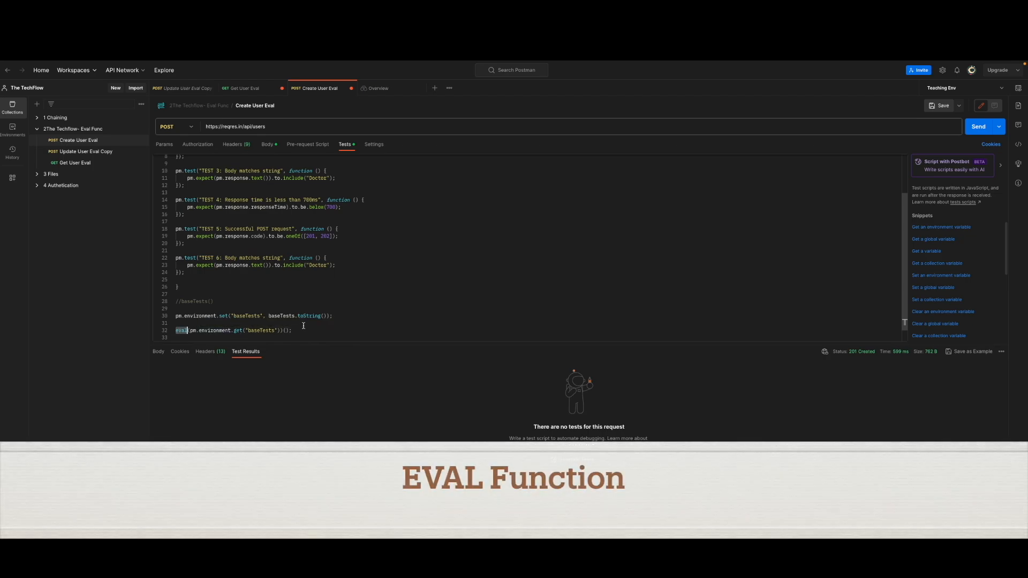
# Send the Create User Eval request to run the baseTests function retrieved from the environment variable
pyautogui.doubleClick(260, 330)
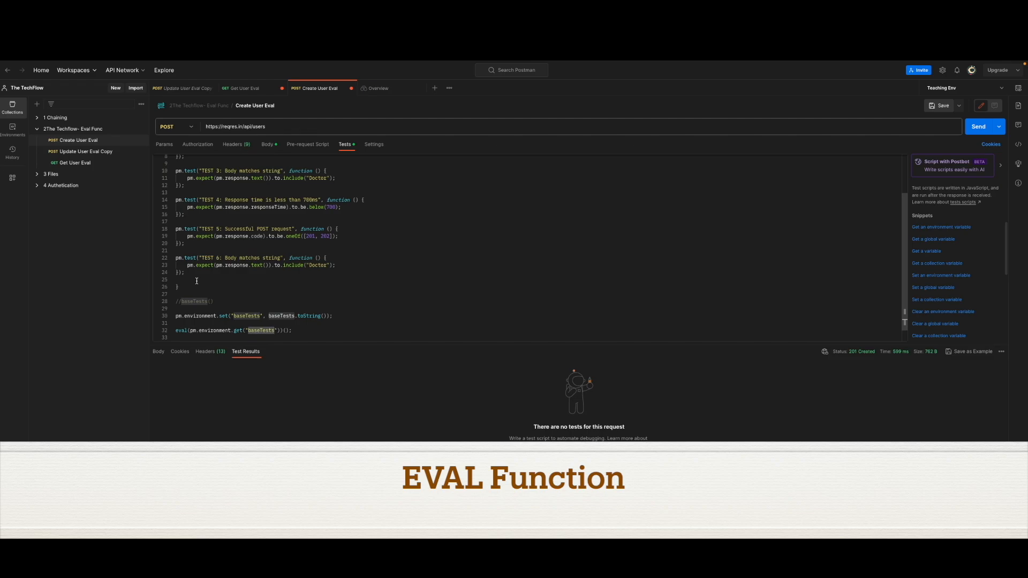
pyautogui.moveTo(185, 289); pyautogui.dragTo(164, 215)
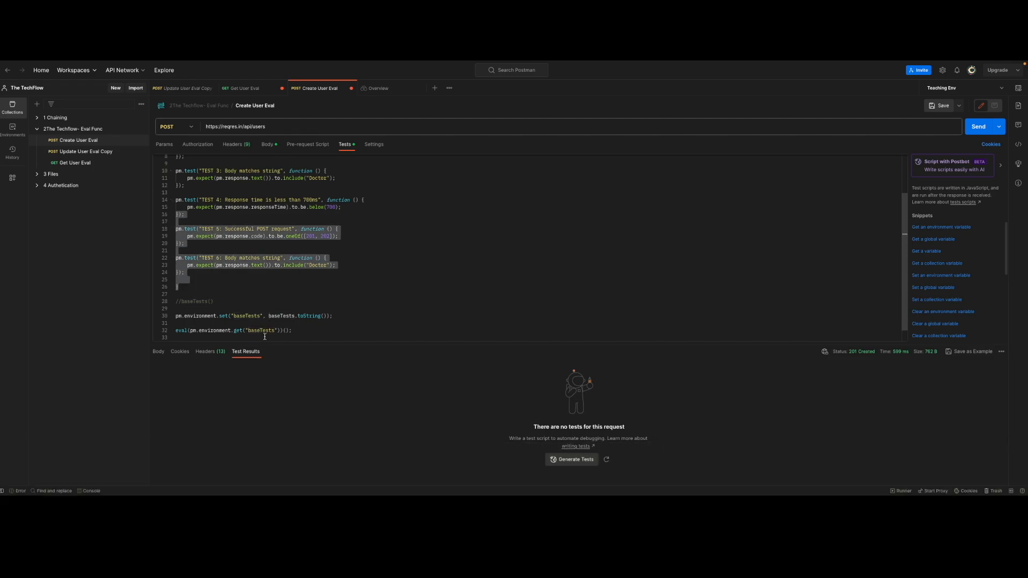
pyautogui.click(260, 331)
pyautogui.doubleClick(260, 330)
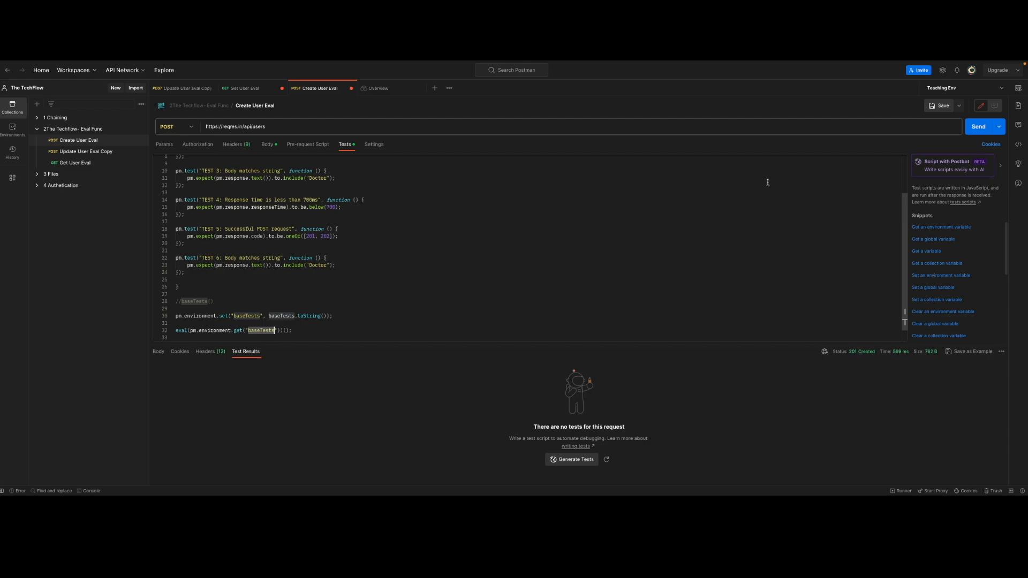
pyautogui.click(977, 127)
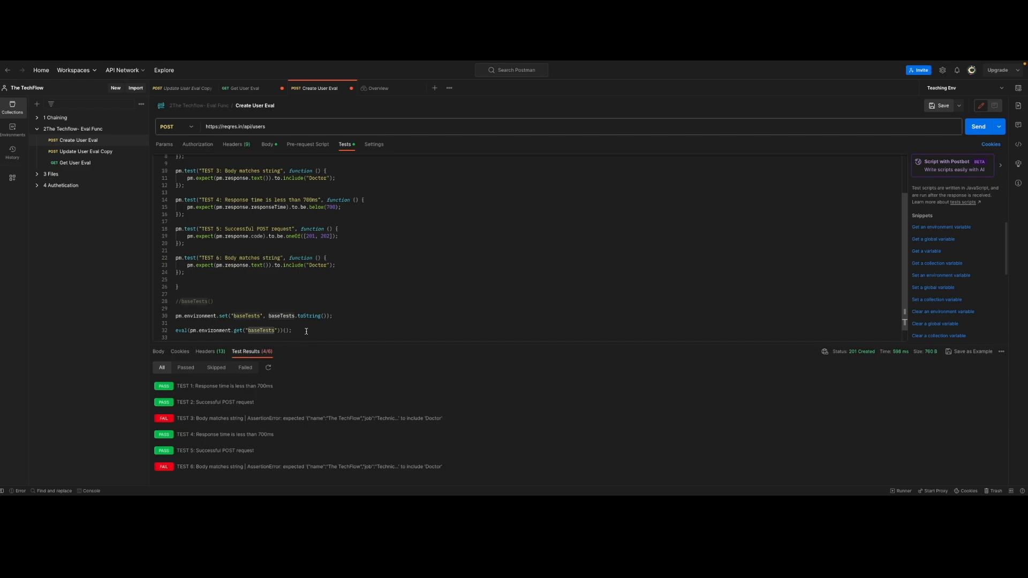
# Copy the eval line and replace all tests in the Update User Eval Copy request with eval(pm.environment.get("baseTests"))();
pyautogui.moveTo(304, 331); pyautogui.dragTo(175, 320)
pyautogui.hotkey('ctrl', 'c')
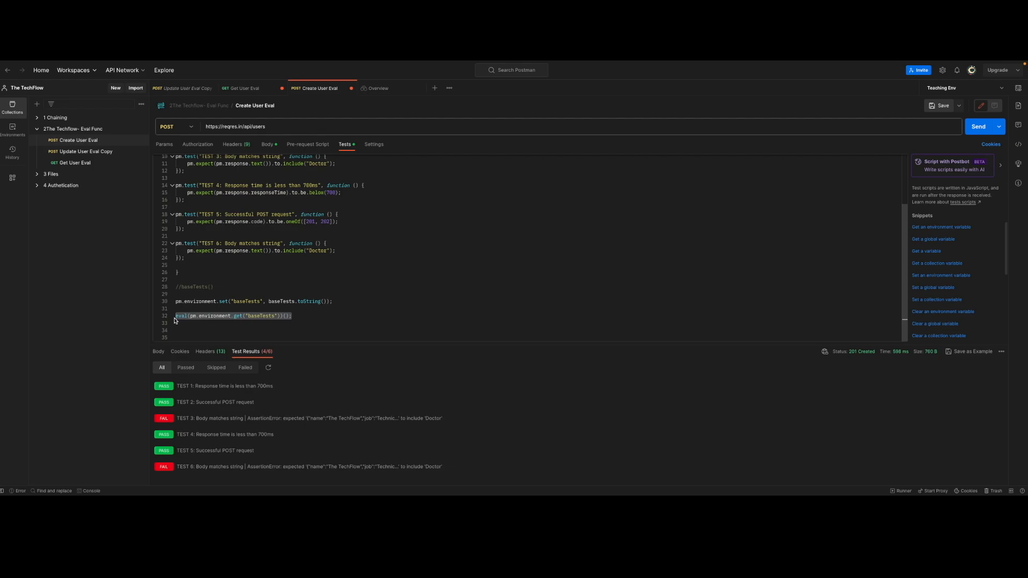
pyautogui.click(81, 151)
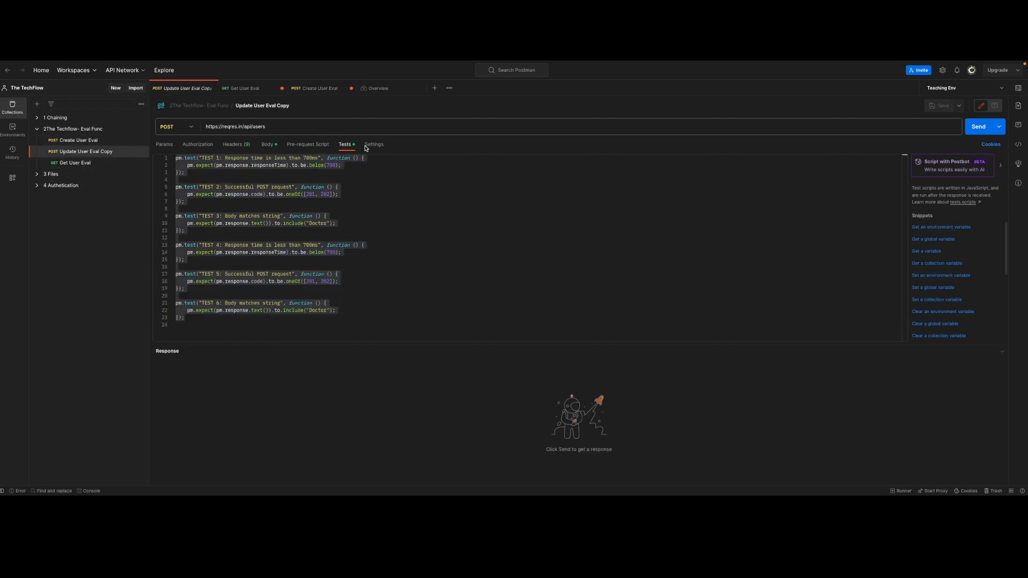
pyautogui.click(375, 198)
pyautogui.hotkey('ctrl', 'a')
pyautogui.press('BackSpace')
pyautogui.write("eval(pm.environment.get('baseTests'))();")
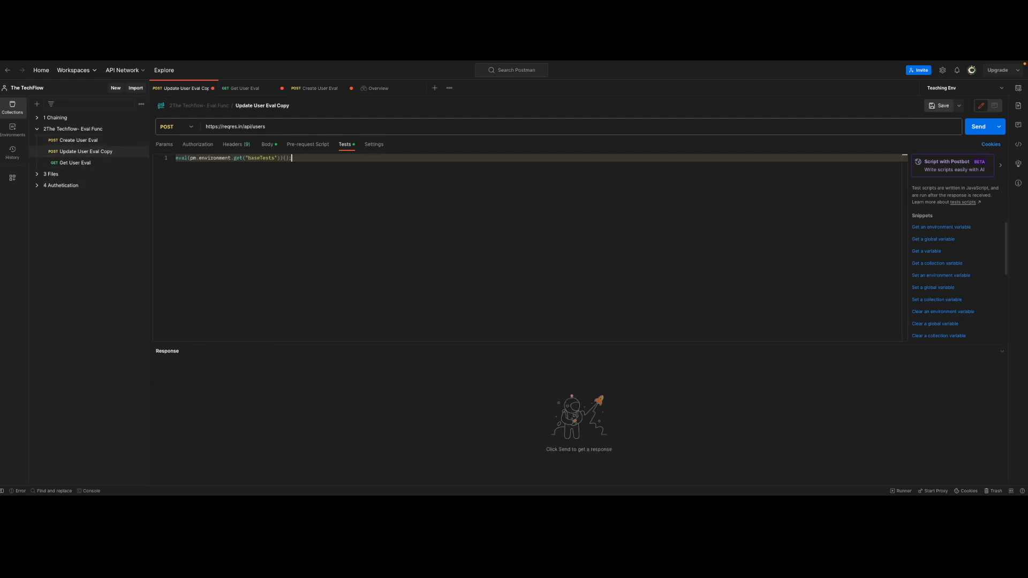
# Send the Update User Eval Copy request and view its test results
pyautogui.doubleClick(261, 158)
pyautogui.click(982, 128)
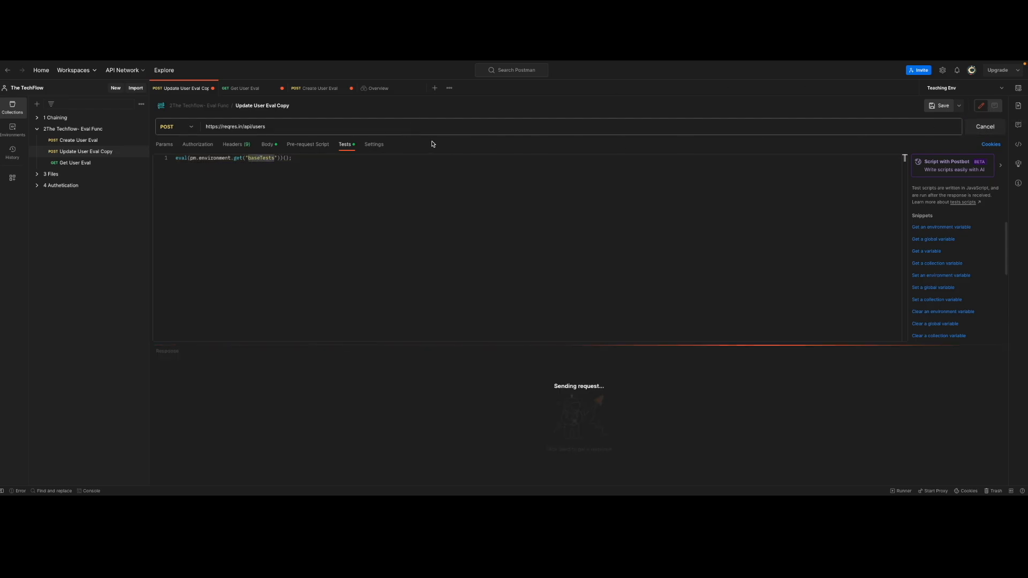
pyautogui.click(260, 355)
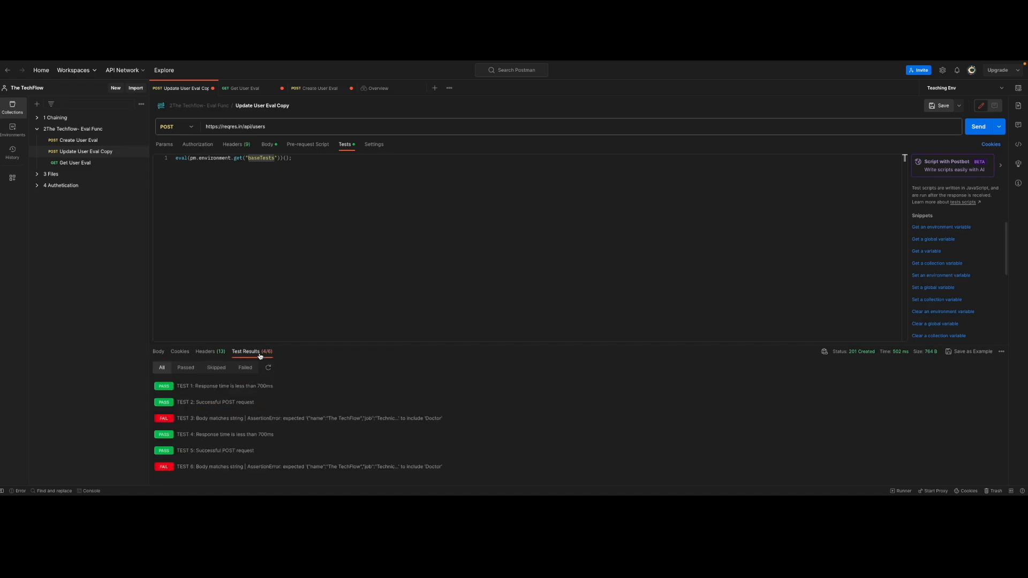
# Replace all tests in the Get User Eval request with the copied baseTests eval line and send the request
pyautogui.click(76, 162)
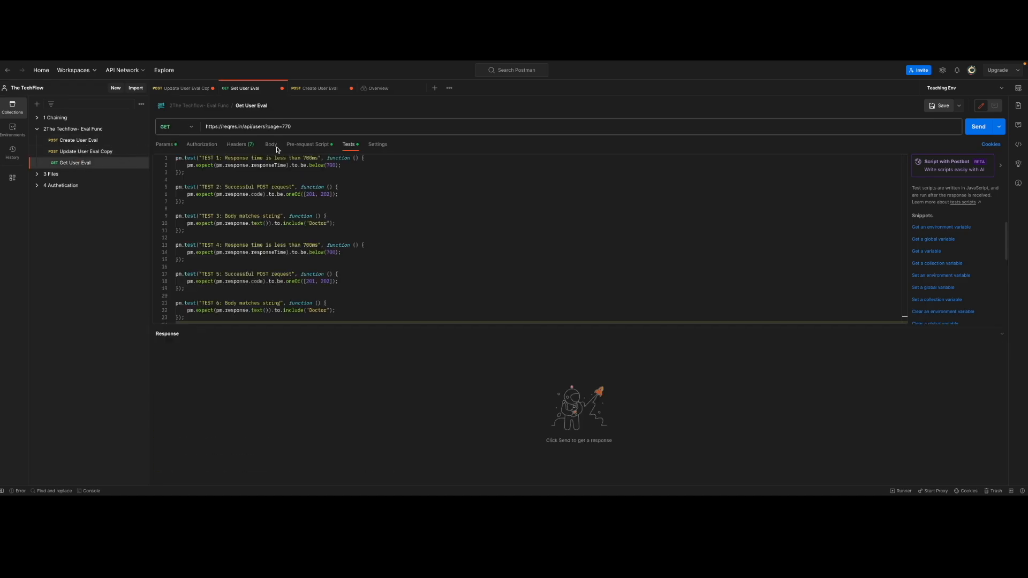
pyautogui.hotkey('ctrl', 'a')
pyautogui.press('BackSpace')
pyautogui.hotkey('ctrl', 'v')
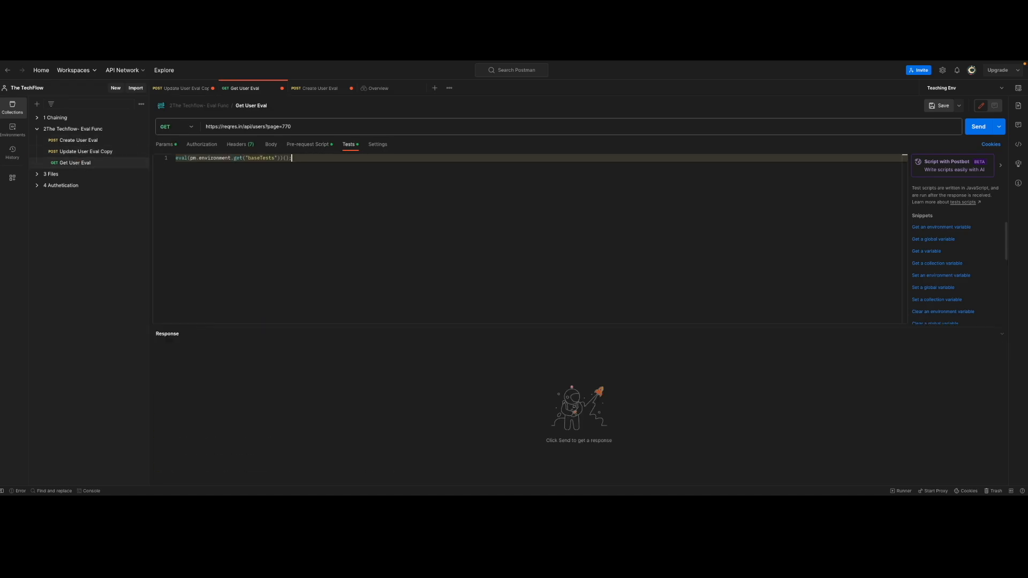
pyautogui.click(977, 126)
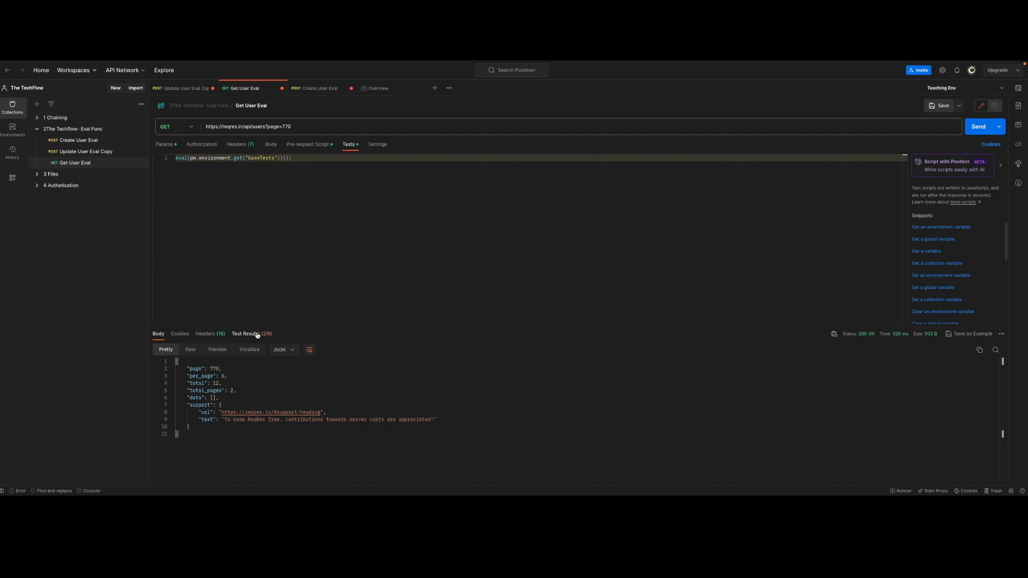
# Replace the Create User tests in the 1 Chaining collection's Dev folder with the baseTests eval line, then send the request and view its test results
pyautogui.click(38, 117)
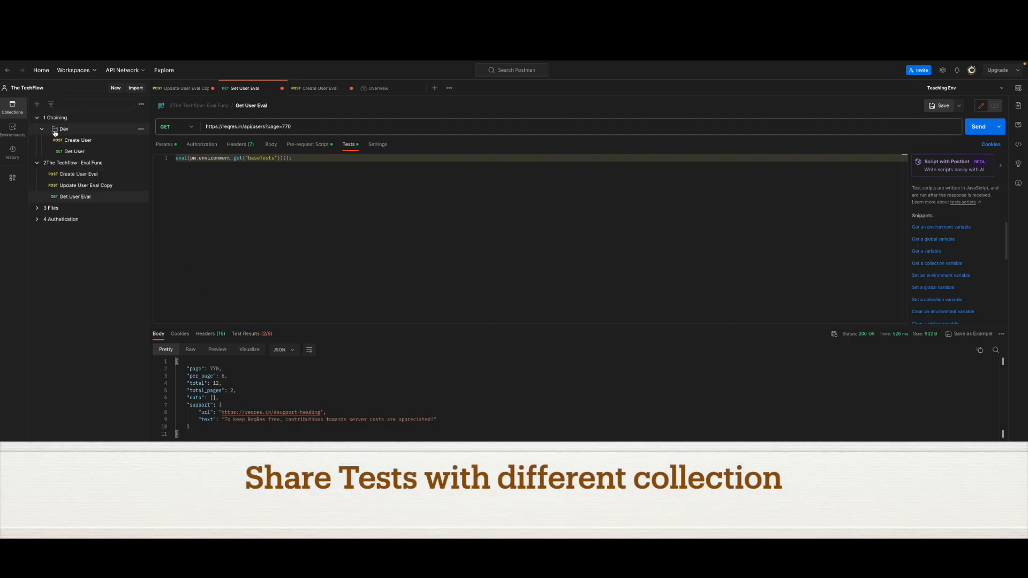
pyautogui.click(68, 140)
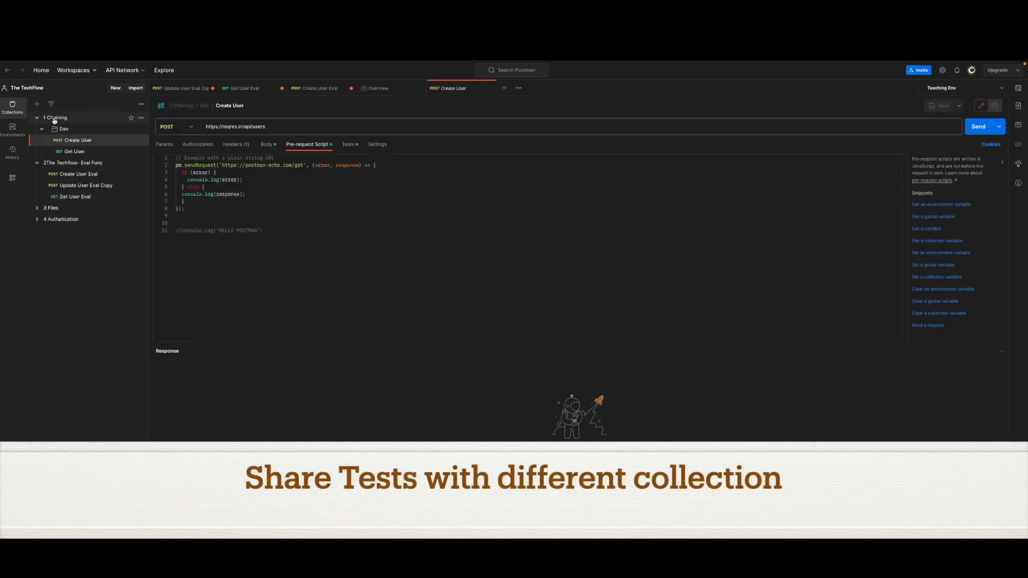
pyautogui.click(349, 144)
pyautogui.click(335, 223)
pyautogui.hotkey('ctrl', 'a')
pyautogui.hotkey('ctrl', 'v')
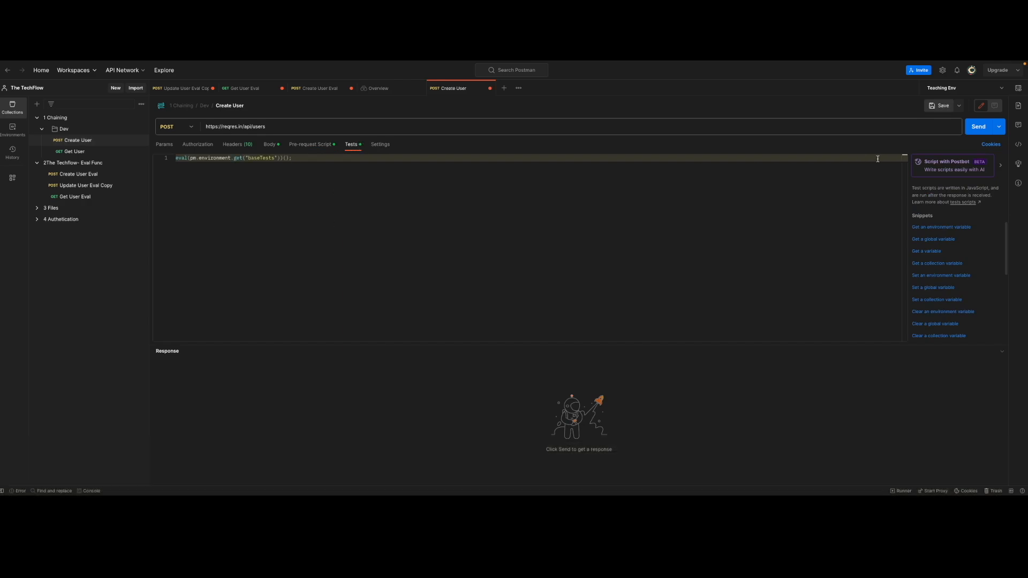
pyautogui.click(969, 127)
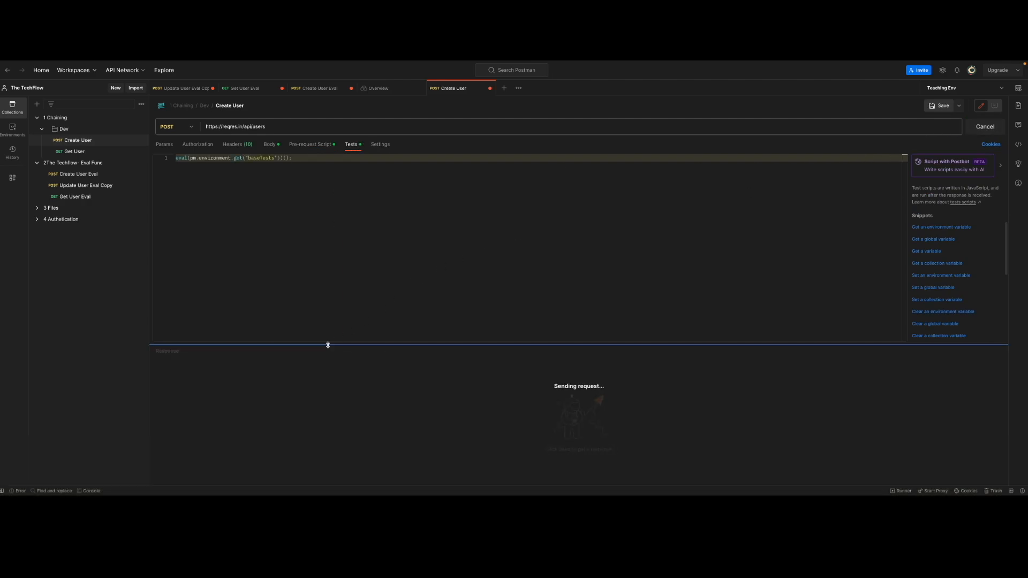
pyautogui.click(257, 352)
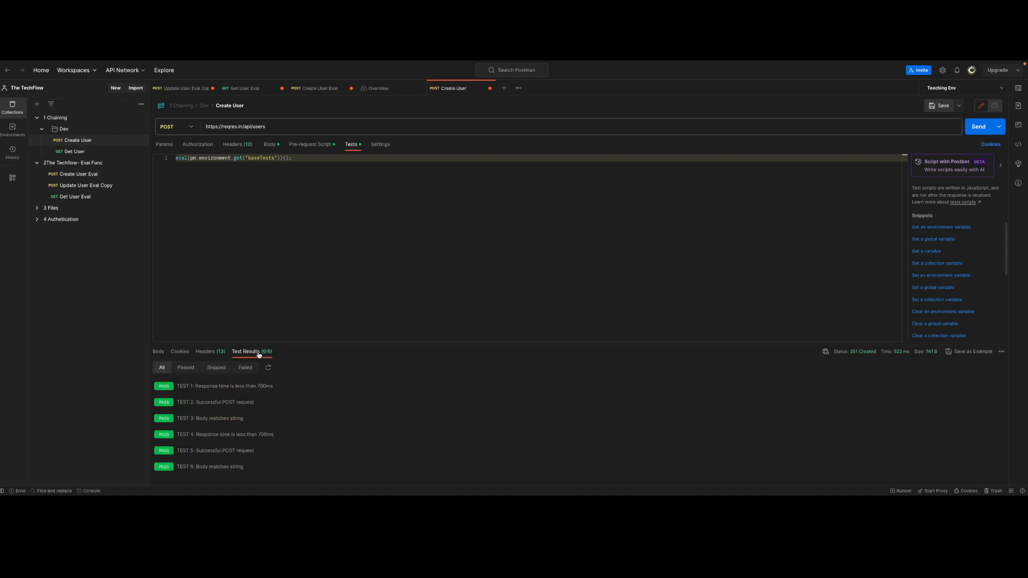